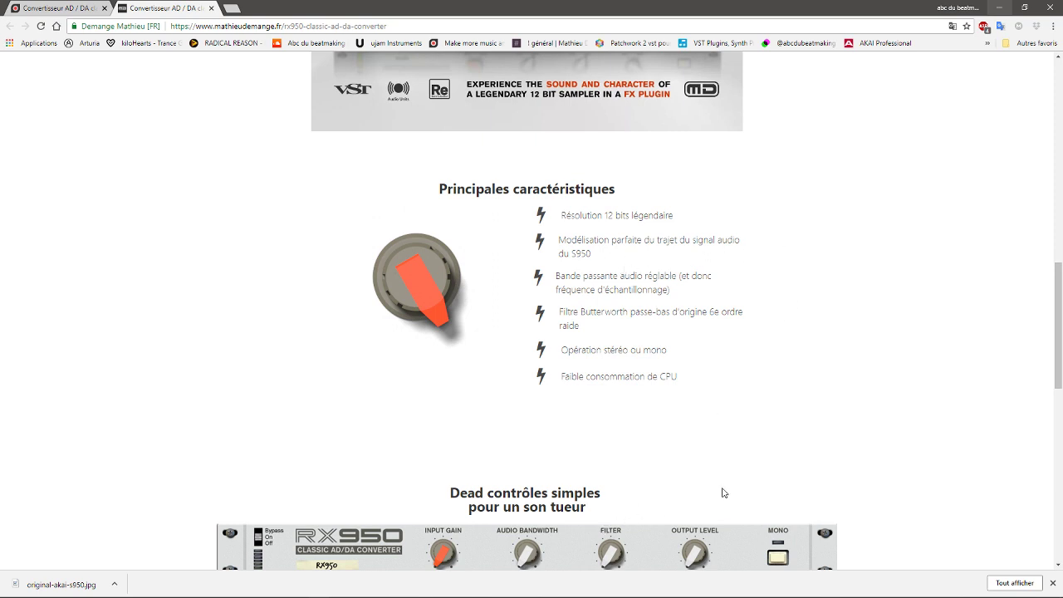
- Review the RX950 product page's features and controls, return to its header, and switch to Reason
{"action": "scroll", "coordinate": [1057, 316], "scroll_direction": "down", "scroll_amount": 2}
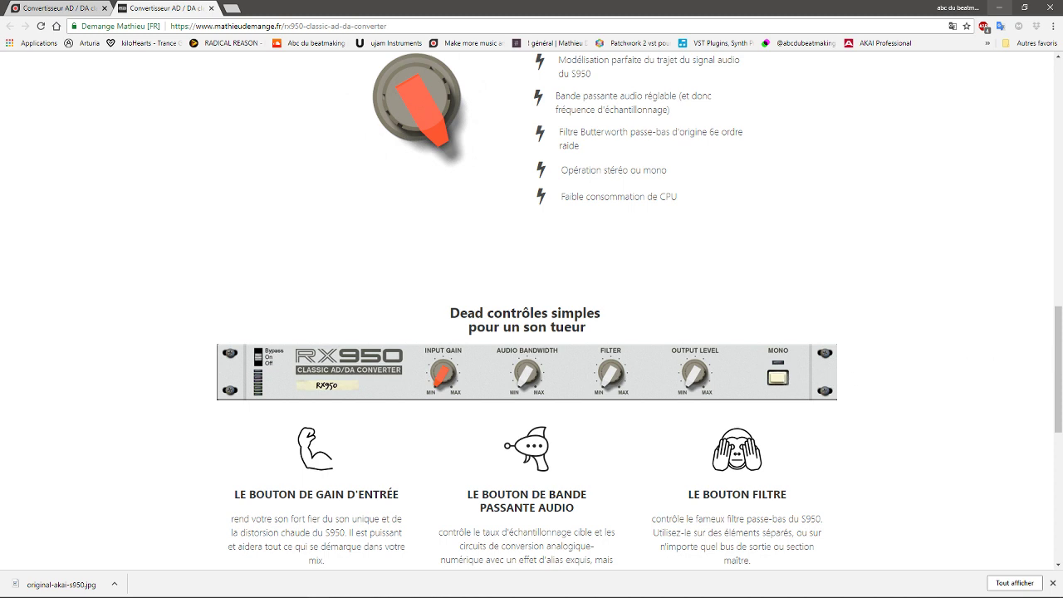
{"action": "left_click_drag", "start_coordinate": [1058, 350], "coordinate": [1024, 93]}
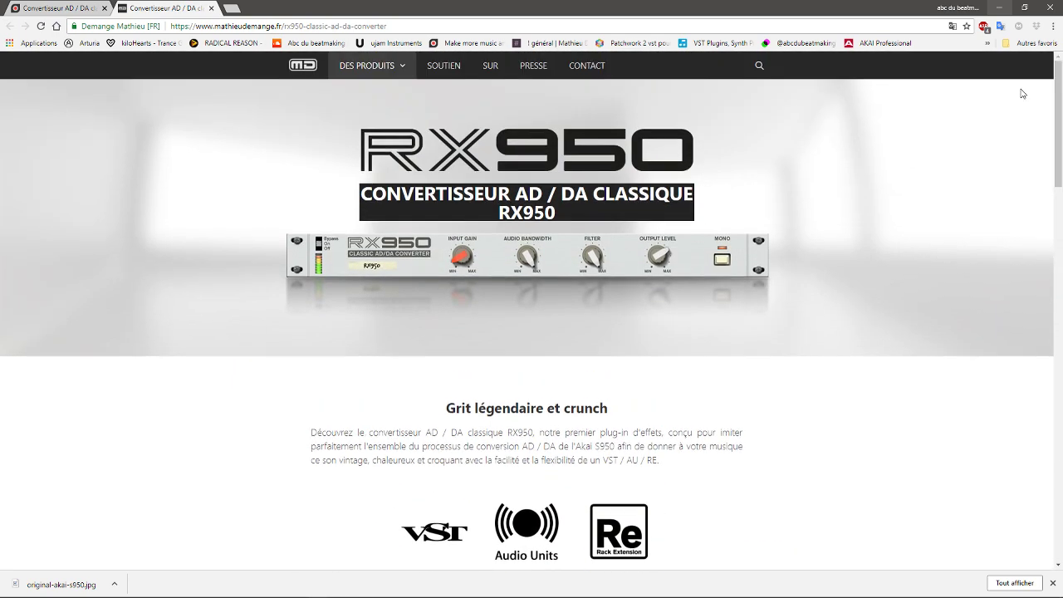
{"action": "left_click", "coordinate": [1001, 10]}
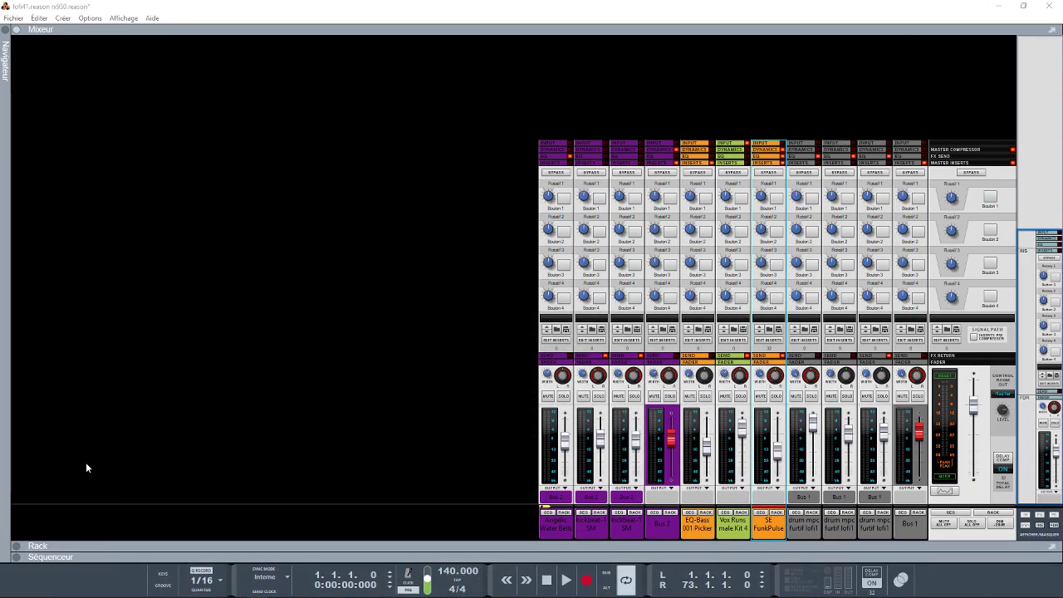
- Display the rack at full height in place of the mixer and go to the Master Section devices
{"action": "left_click", "coordinate": [18, 545]}
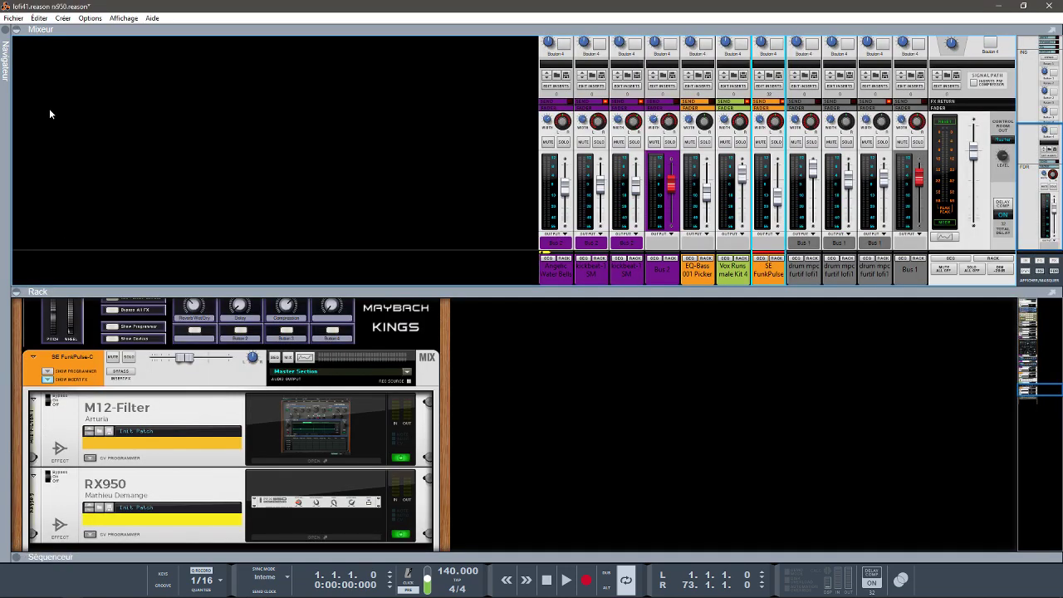
{"action": "left_click", "coordinate": [22, 31]}
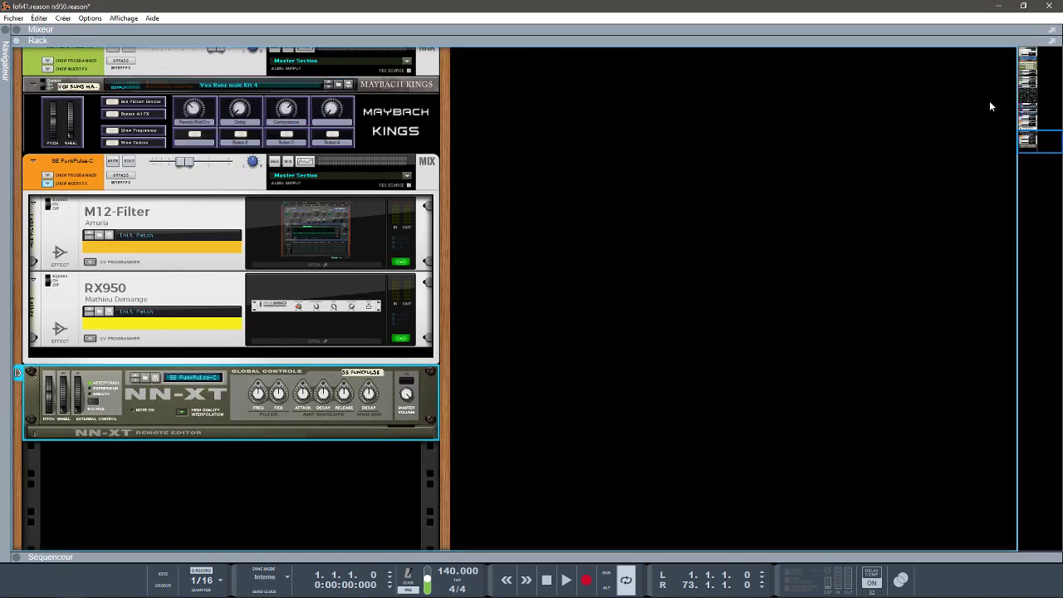
{"action": "left_click_drag", "start_coordinate": [1029, 141], "coordinate": [1021, 15]}
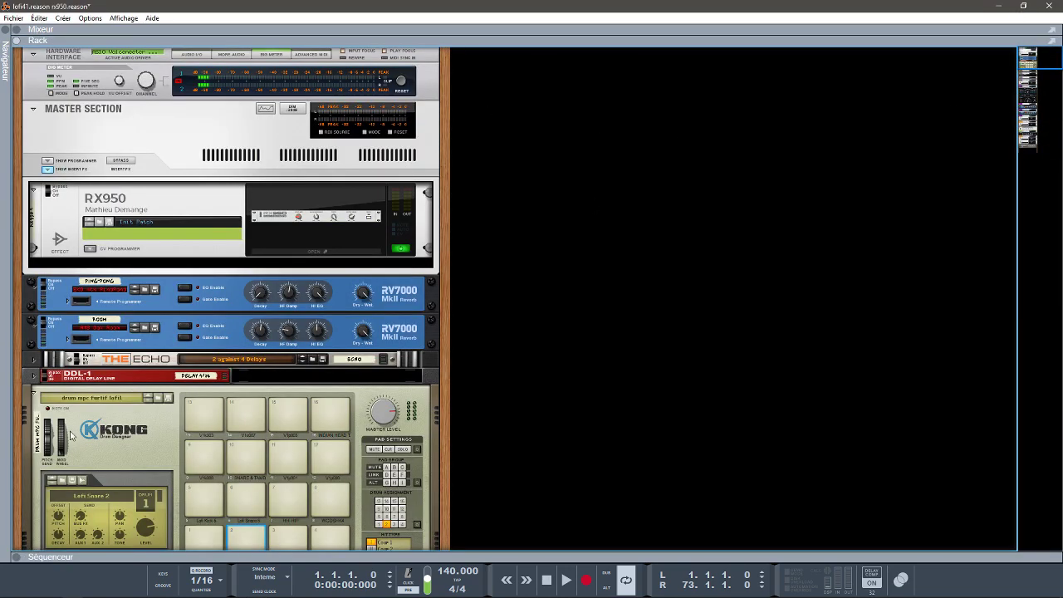
- Open the sequencer below the rack, enlarge it to examine the track arrangement, and hide it again
{"action": "left_click", "coordinate": [15, 558]}
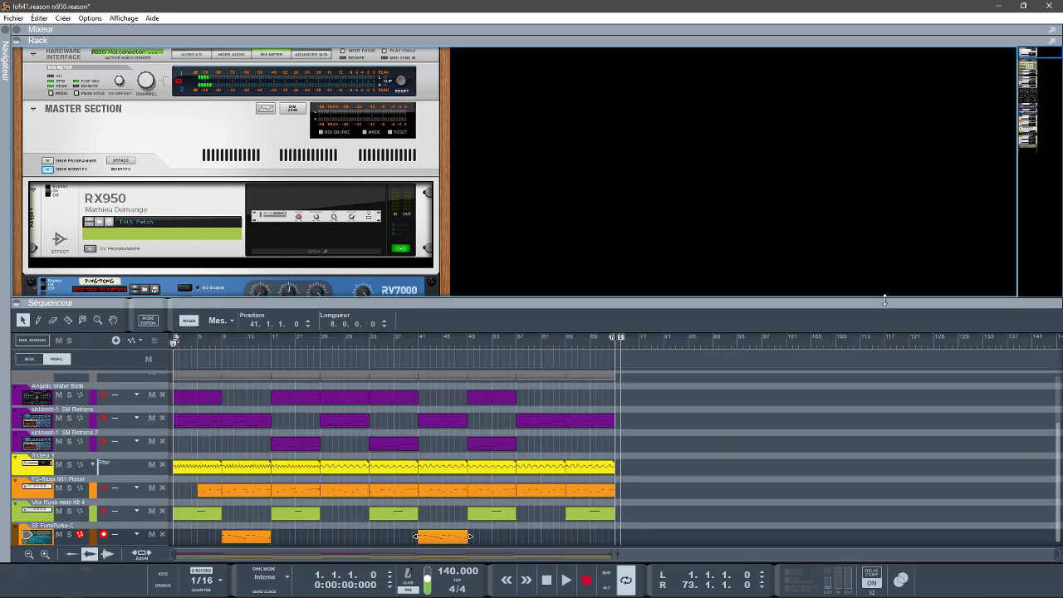
{"action": "left_click_drag", "start_coordinate": [885, 299], "coordinate": [870, 220]}
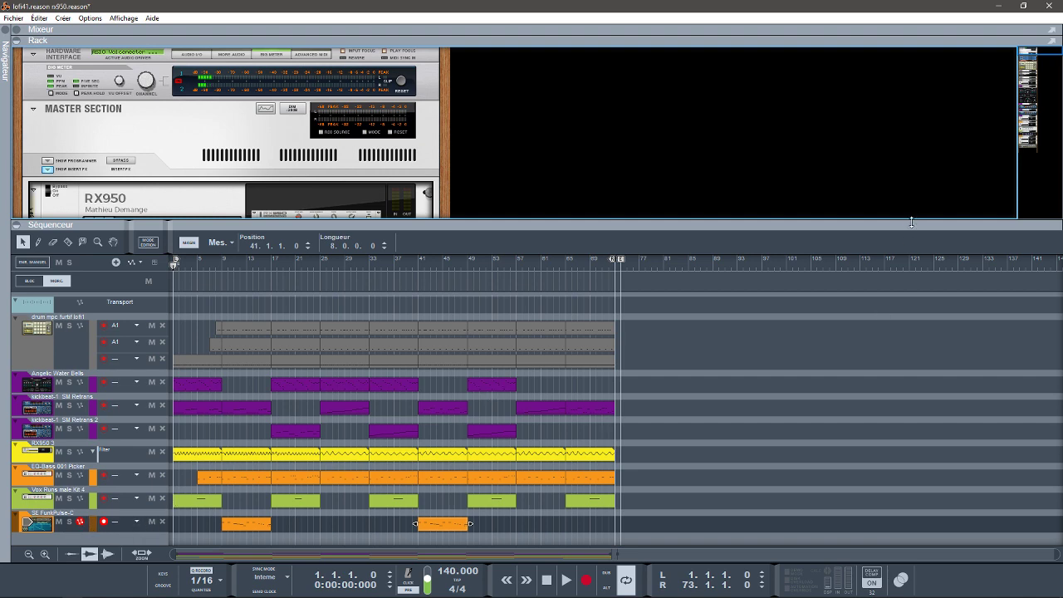
{"action": "left_click_drag", "start_coordinate": [911, 222], "coordinate": [909, 450]}
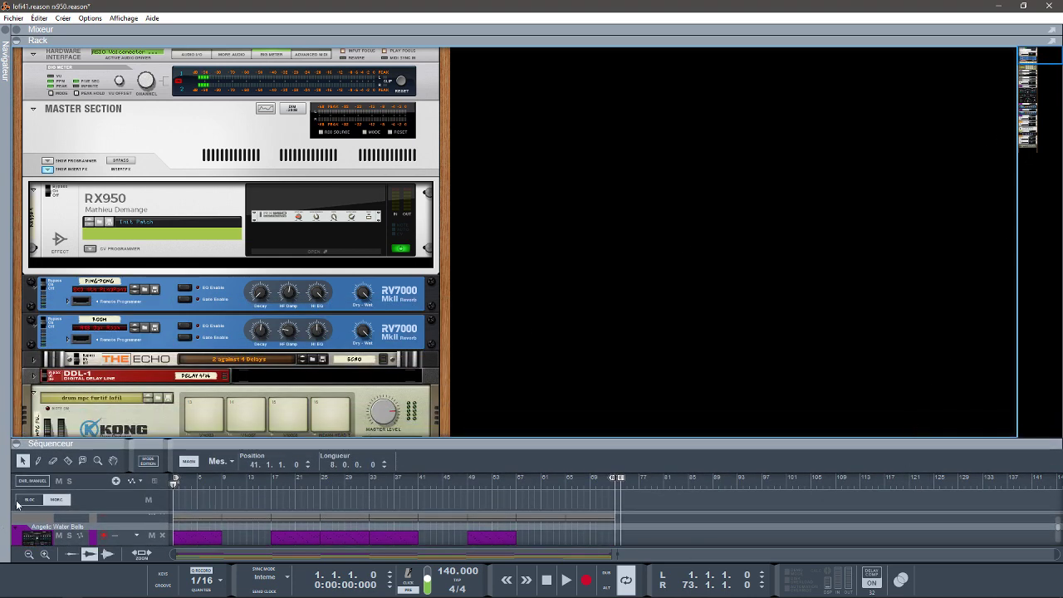
{"action": "left_click", "coordinate": [17, 444]}
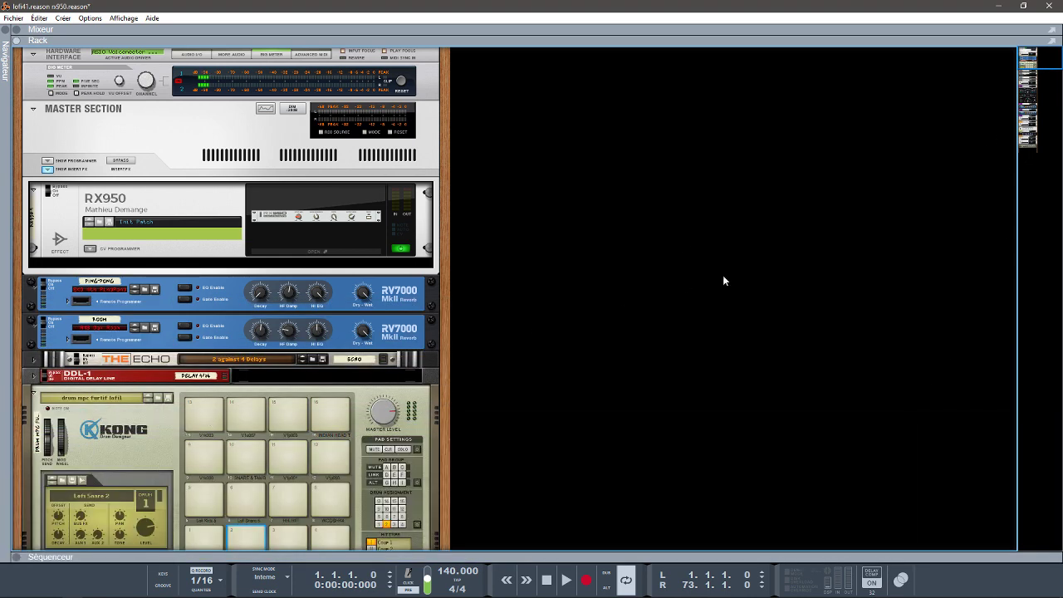
- Examine the RX950 inserts throughout the rack, from the Master Section down to the SE FunkPulse-C channel
{"action": "mouse_move", "coordinate": [1031, 57]}
{"action": "left_mouse_down"}
{"action": "mouse_move", "coordinate": [1031, 67]}
{"action": "mouse_move", "coordinate": [1032, 56]}
{"action": "left_mouse_up"}
{"action": "left_click_drag", "start_coordinate": [1031, 60], "coordinate": [1026, 79]}
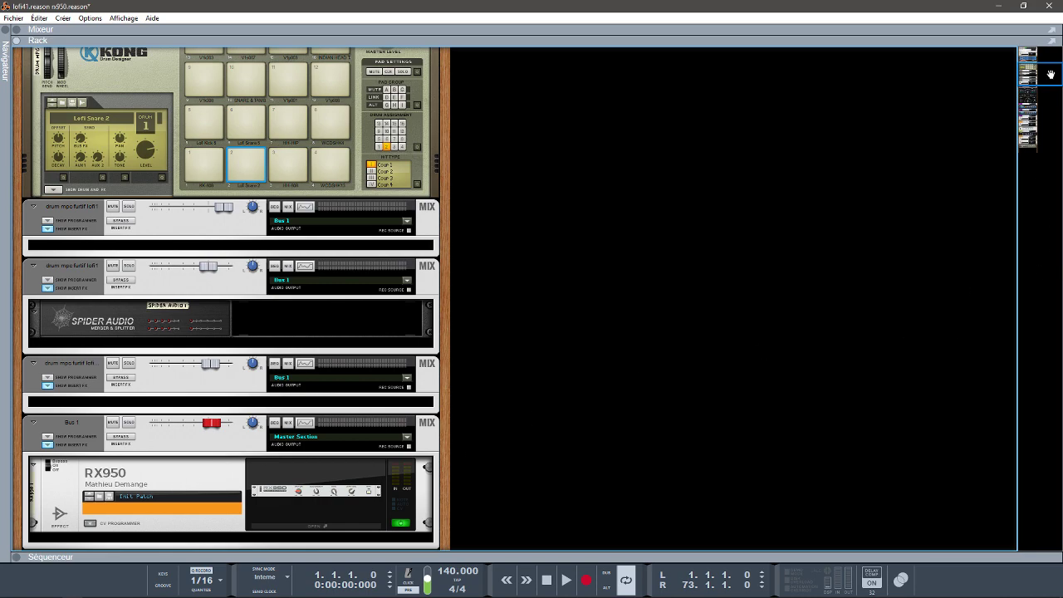
{"action": "left_click_drag", "start_coordinate": [1051, 74], "coordinate": [1055, 105]}
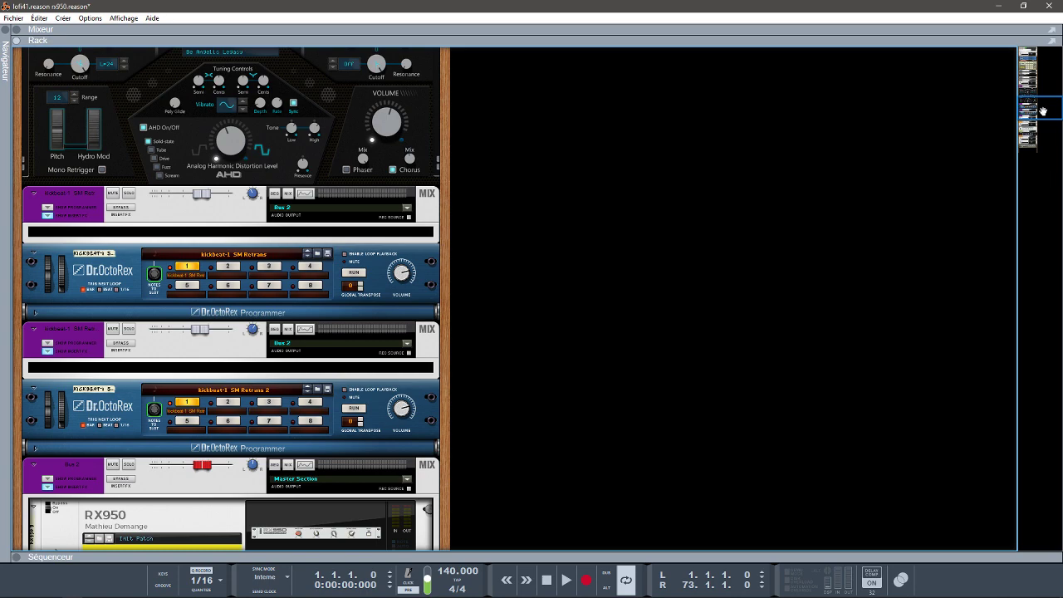
{"action": "left_click_drag", "start_coordinate": [1040, 111], "coordinate": [1041, 118]}
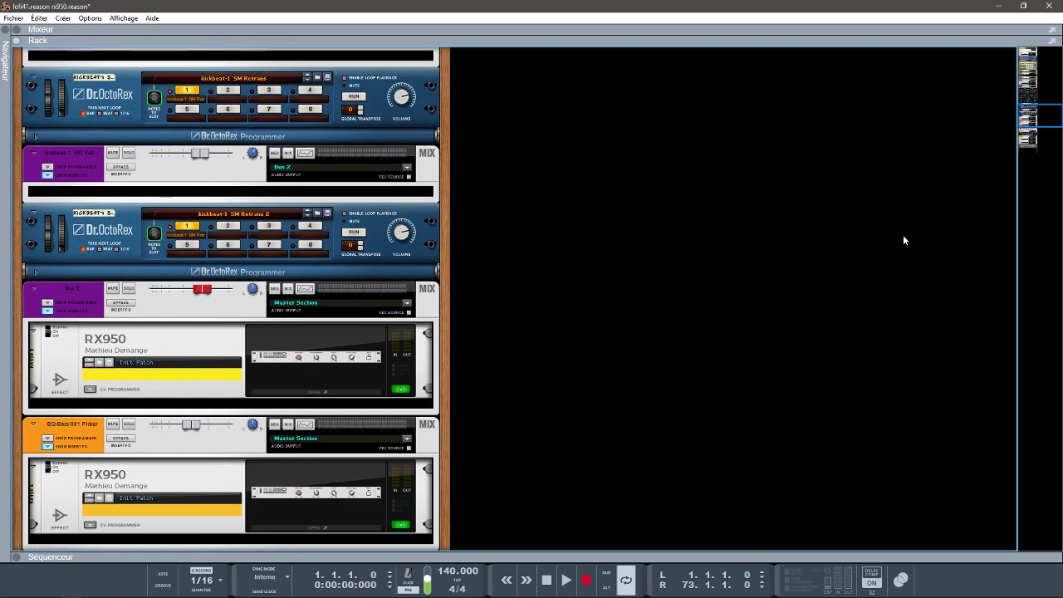
{"action": "scroll", "coordinate": [651, 212], "scroll_direction": "down", "scroll_amount": 5}
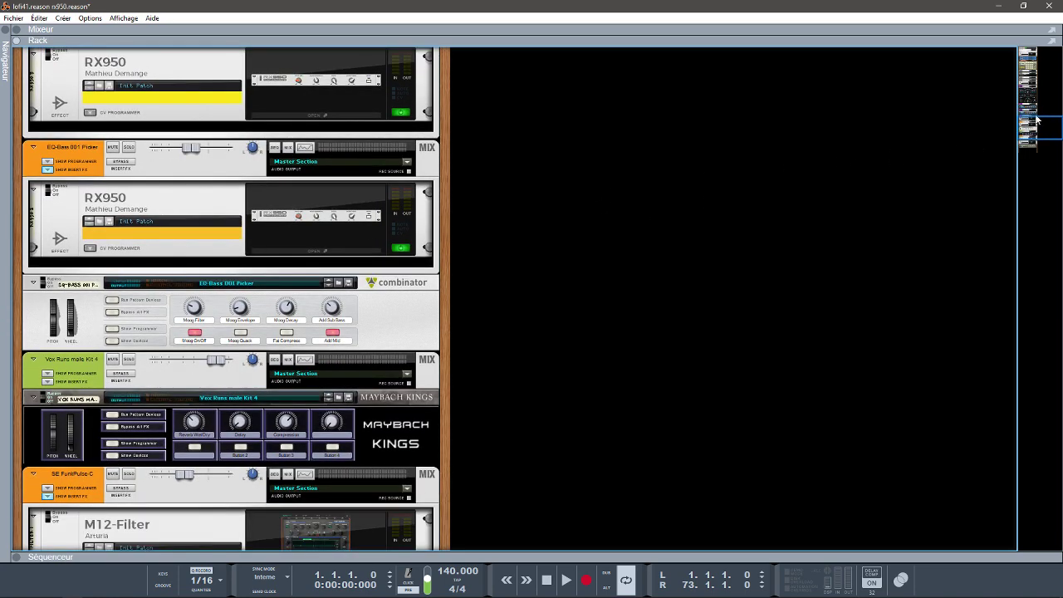
{"action": "left_click_drag", "start_coordinate": [1037, 120], "coordinate": [1025, 136]}
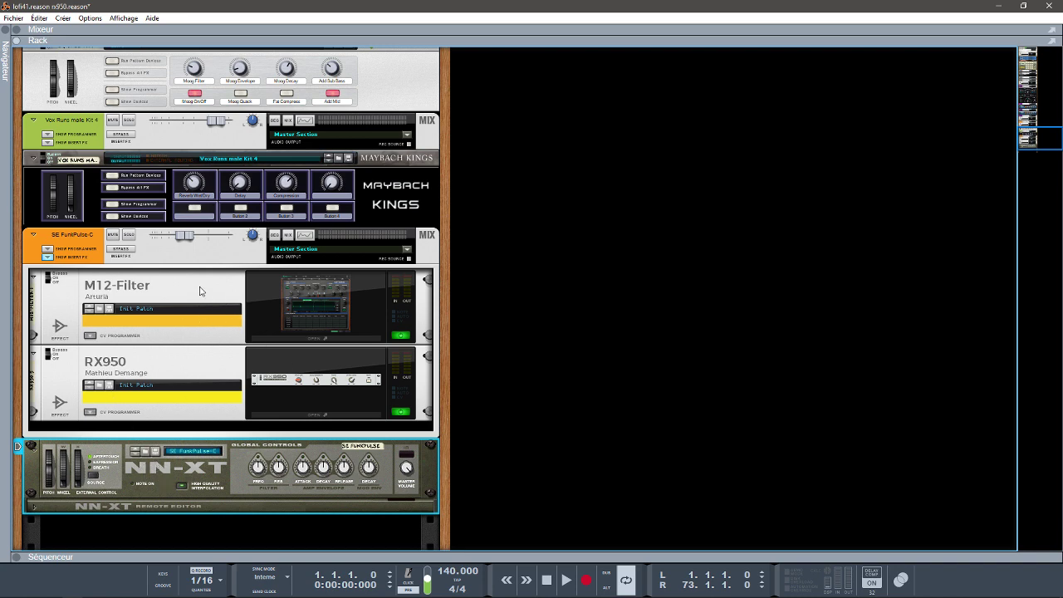
- Inspect the M12-Filter and RX950 plugin windows on the SE FunkPulse-C channel and close the plugin window
{"action": "left_click", "coordinate": [283, 338]}
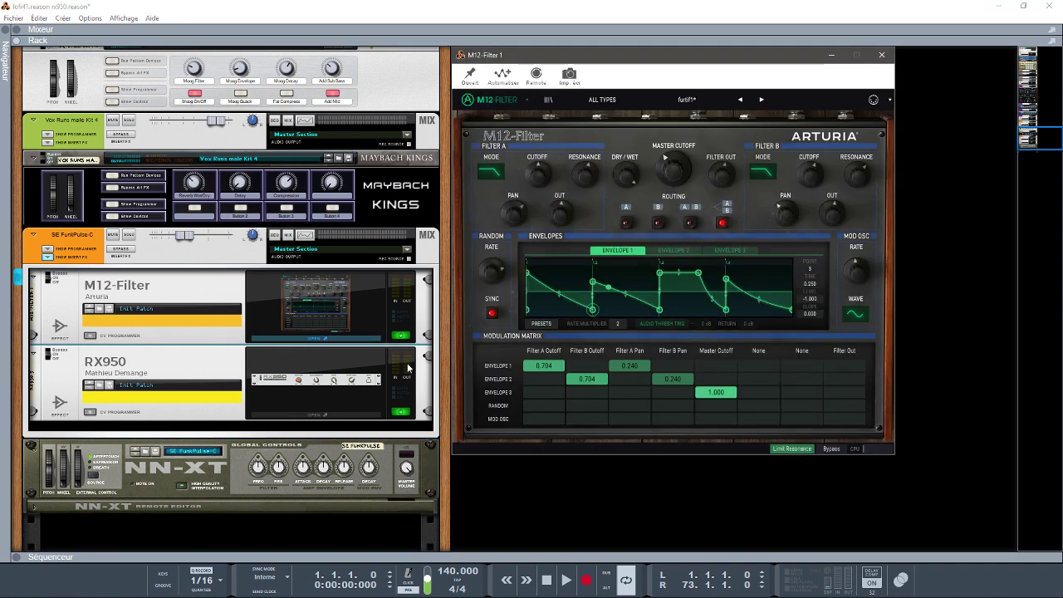
{"action": "left_click", "coordinate": [337, 415]}
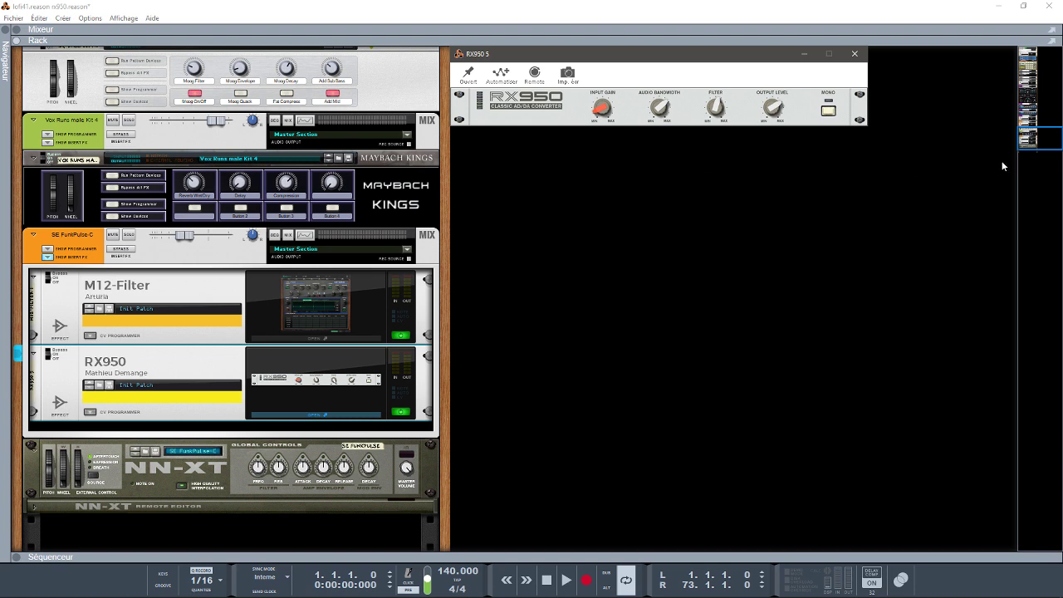
{"action": "left_click", "coordinate": [17, 33]}
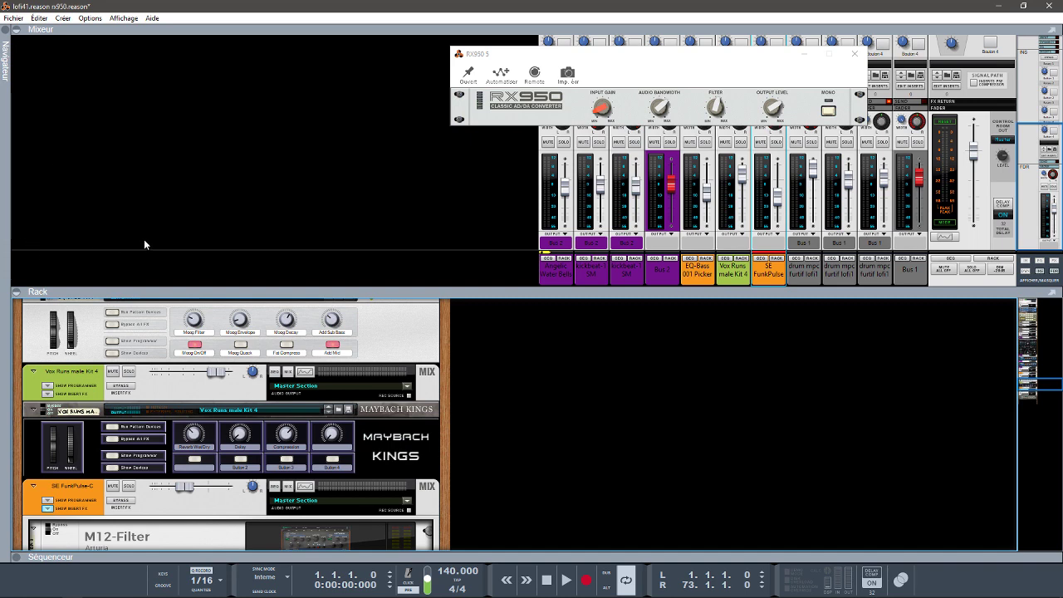
{"action": "left_click", "coordinate": [853, 53]}
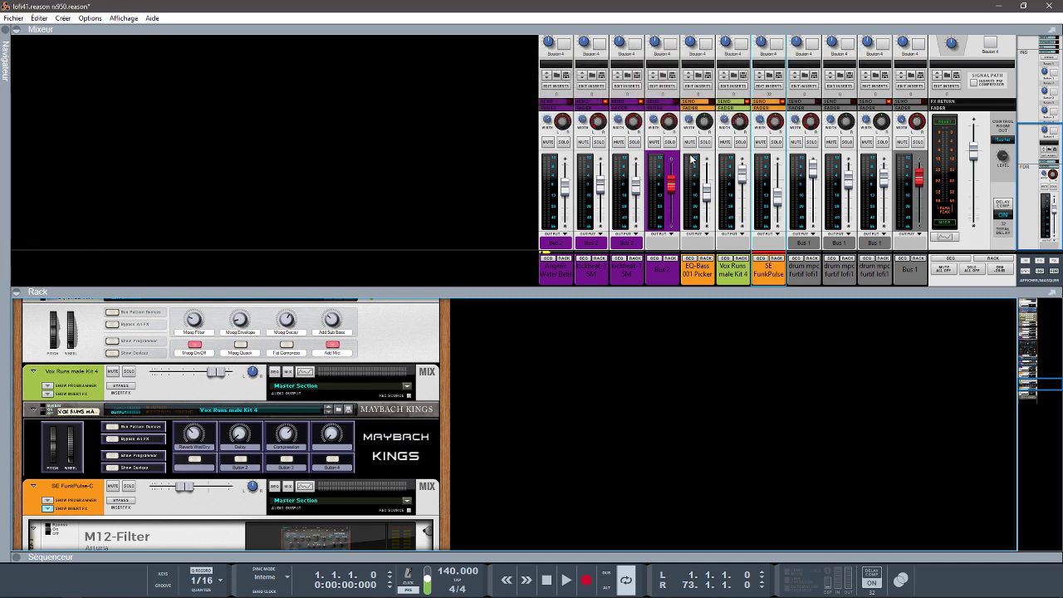
- With only the mixer shown, play the song and lower the SE FunkPulse channel fader to about -18.49 dB
{"action": "left_click", "coordinate": [14, 292]}
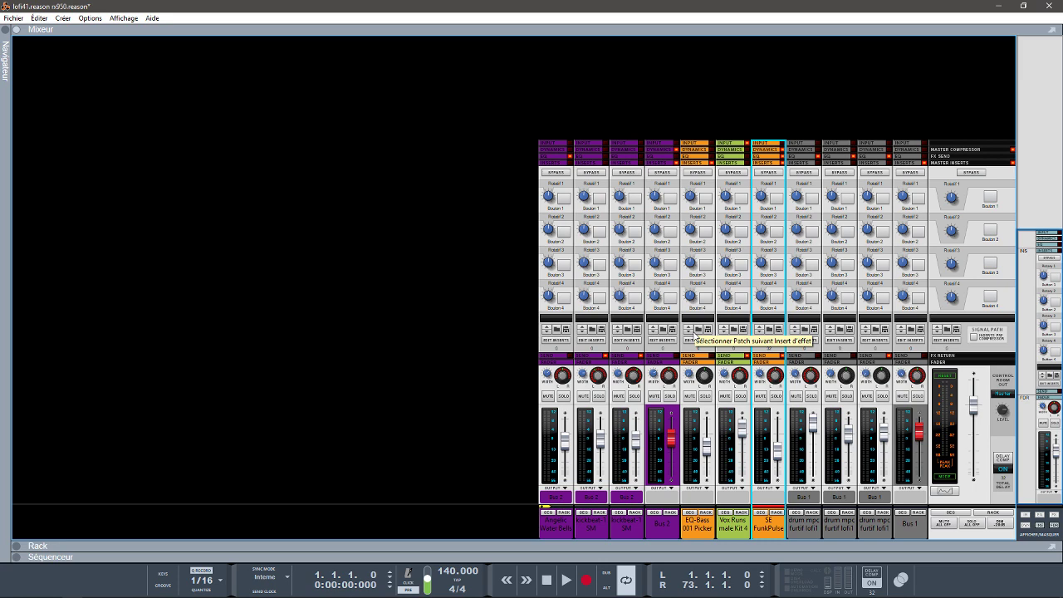
{"action": "key", "text": "space"}
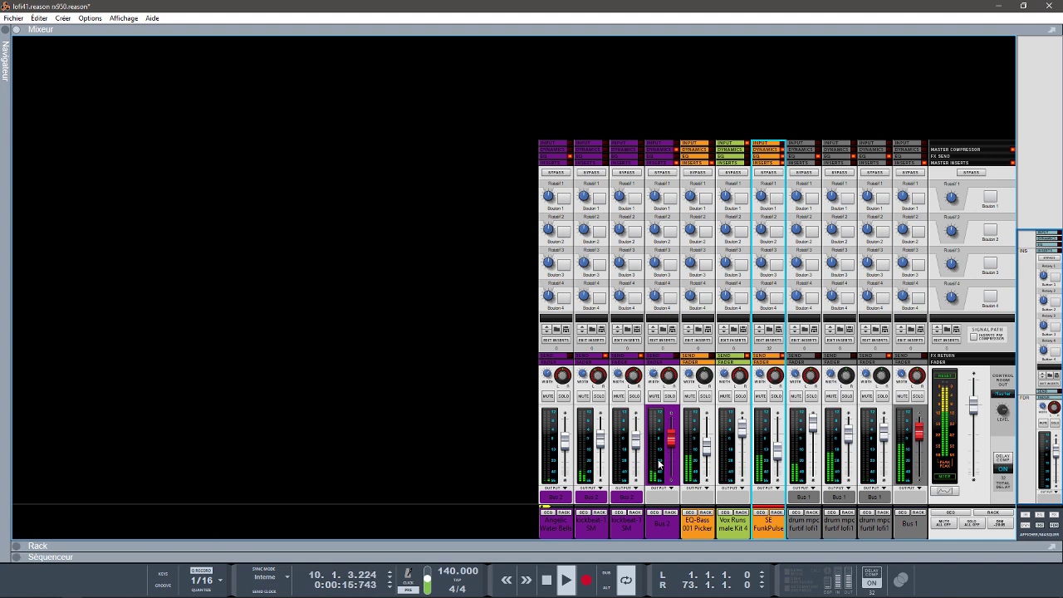
{"action": "mouse_move", "coordinate": [777, 457]}
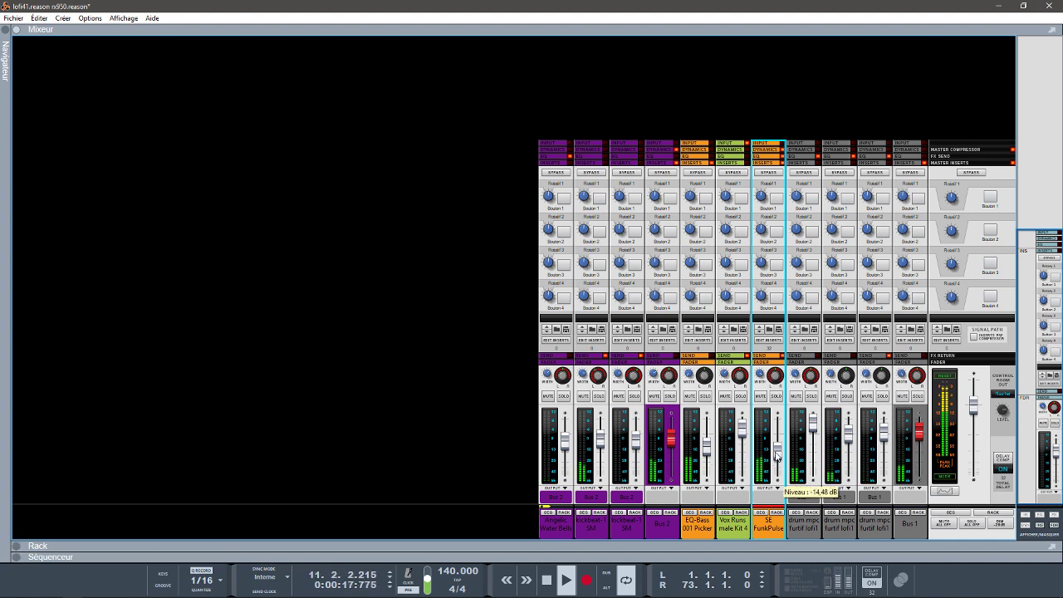
{"action": "left_click_drag", "start_coordinate": [776, 455], "coordinate": [775, 456]}
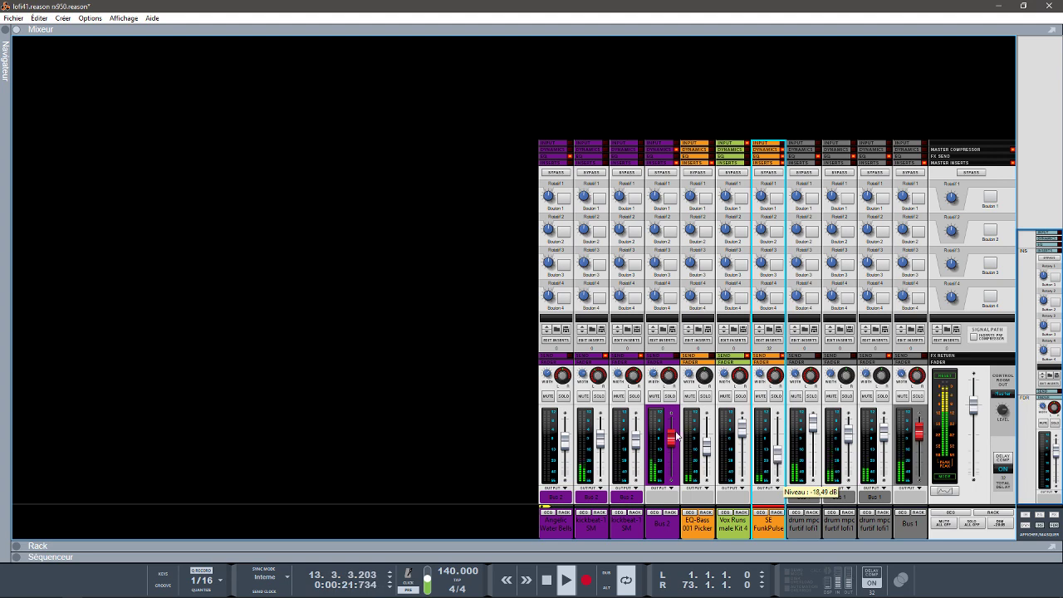
- Show only the rack during playback and examine its devices from the SE FunkPulse-C channel up to the Master Section
{"action": "left_click", "coordinate": [17, 547]}
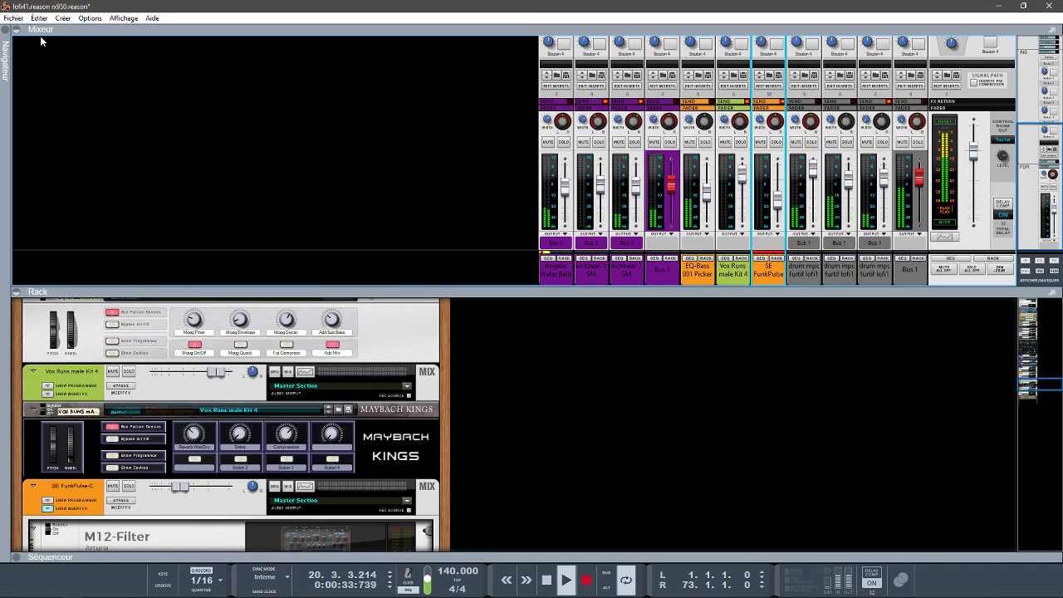
{"action": "left_click", "coordinate": [18, 31]}
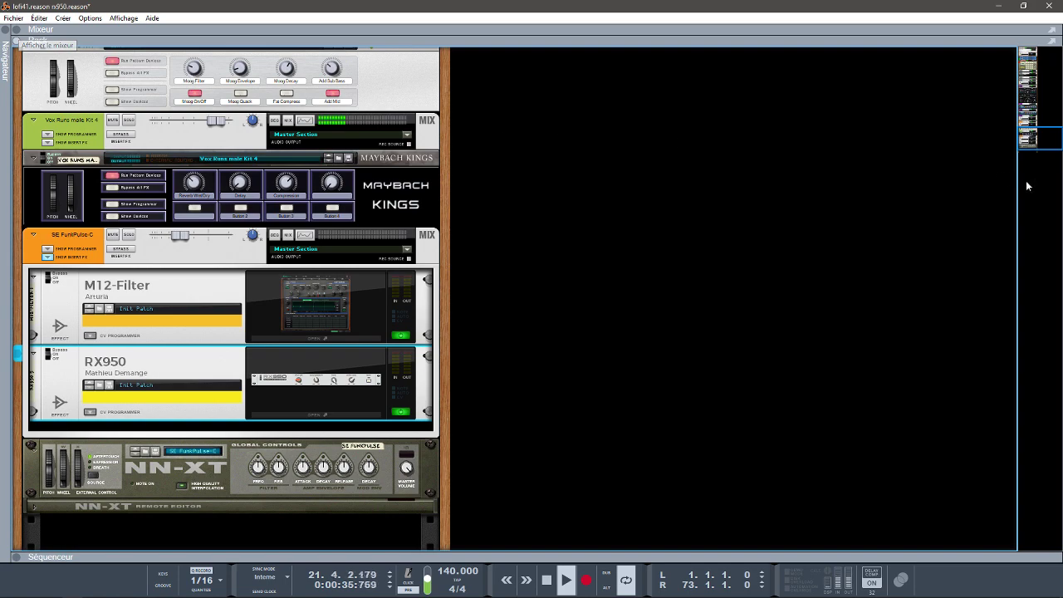
{"action": "left_click_drag", "start_coordinate": [1033, 140], "coordinate": [1012, 85]}
{"action": "left_click_drag", "start_coordinate": [1012, 80], "coordinate": [1007, 63]}
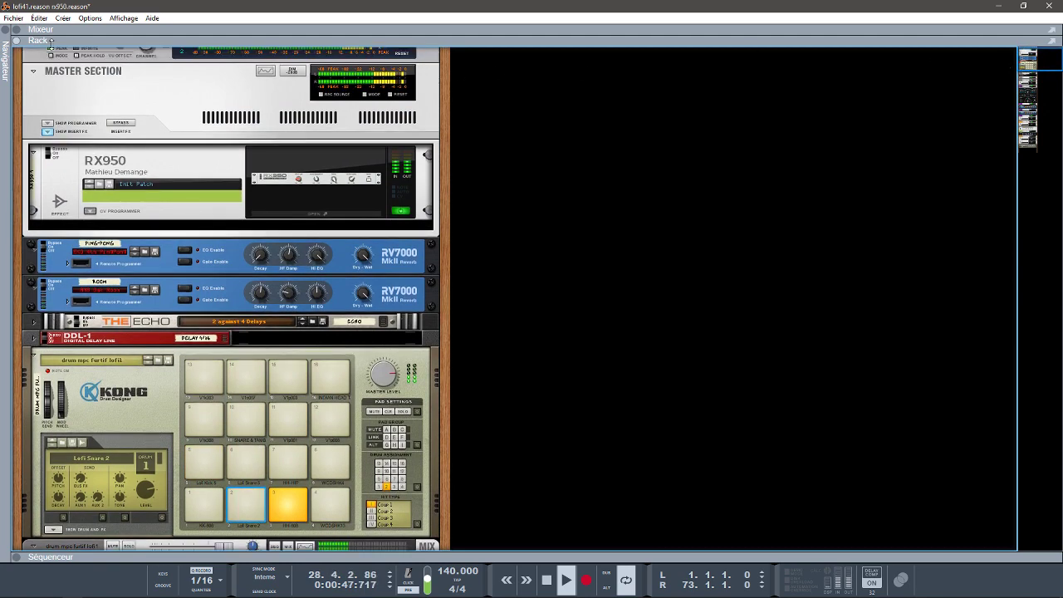
- Show the mixer and sequencer together in place of the rack and stop playback
{"action": "left_click", "coordinate": [16, 40]}
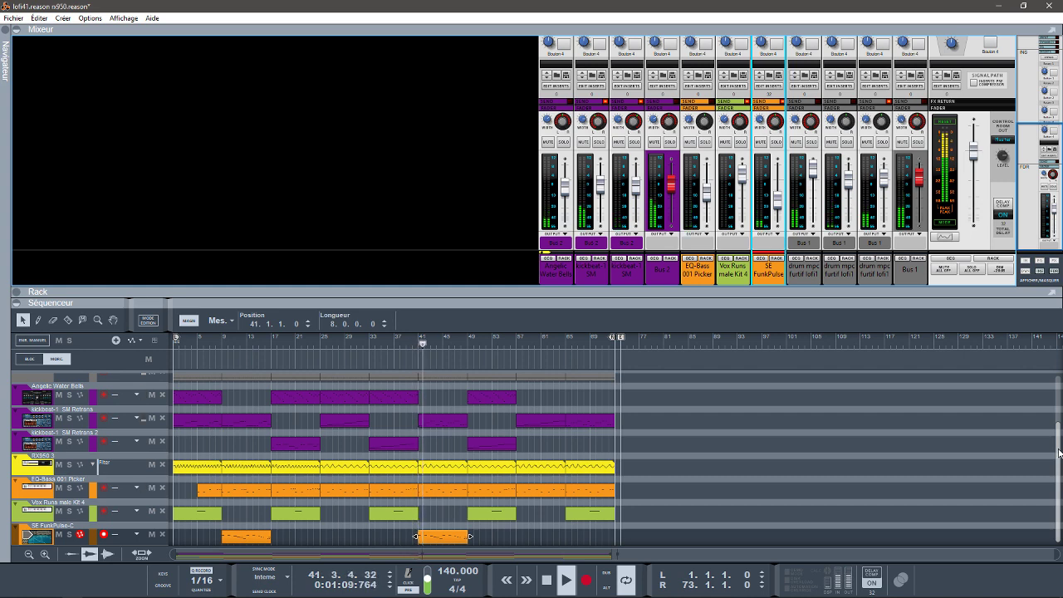
{"action": "key", "text": "space"}
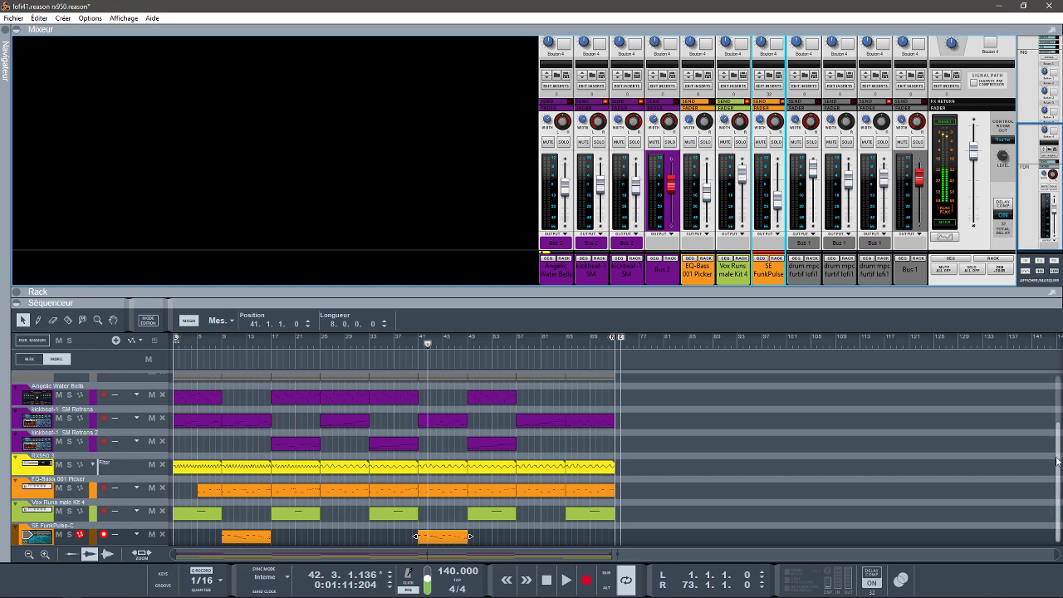
{"action": "left_click_drag", "start_coordinate": [1056, 461], "coordinate": [1055, 408]}
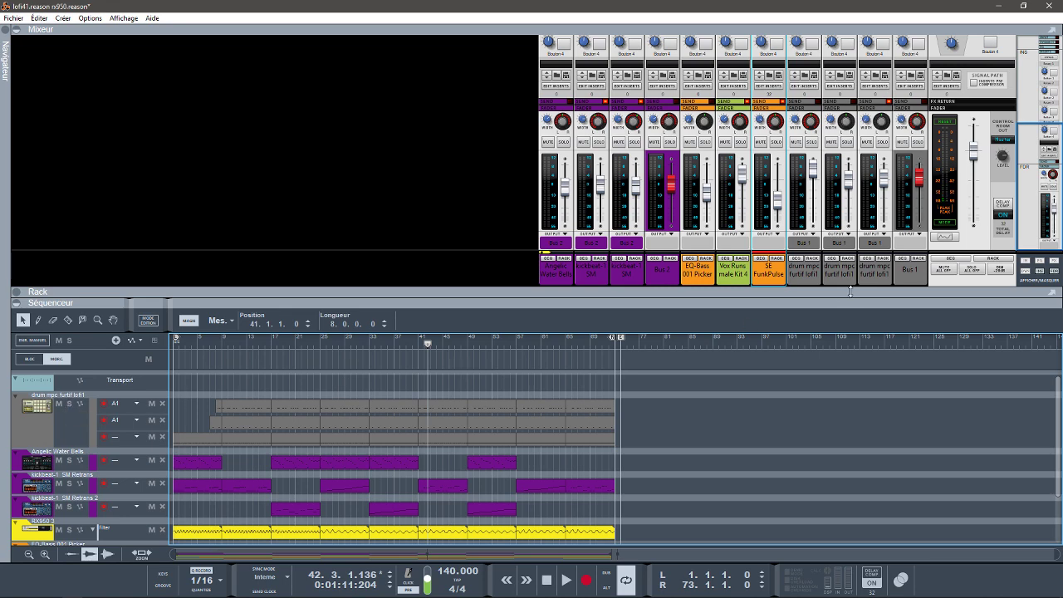
- Solo the Bus 1 drum channel in the mixer and bypass its insert effects
{"action": "left_click", "coordinate": [916, 142]}
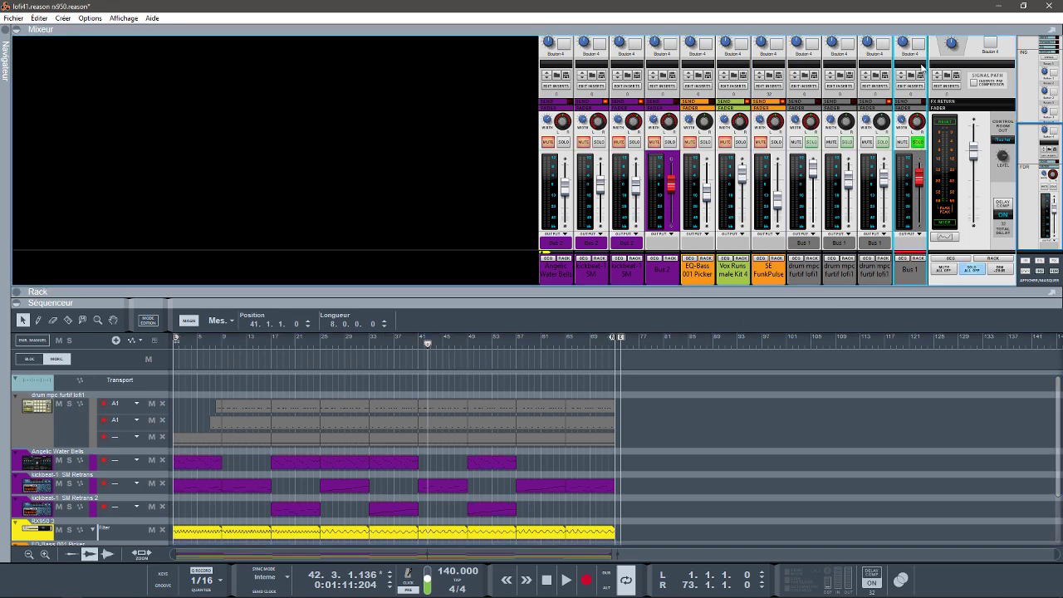
{"action": "left_click_drag", "start_coordinate": [1032, 158], "coordinate": [1016, 55]}
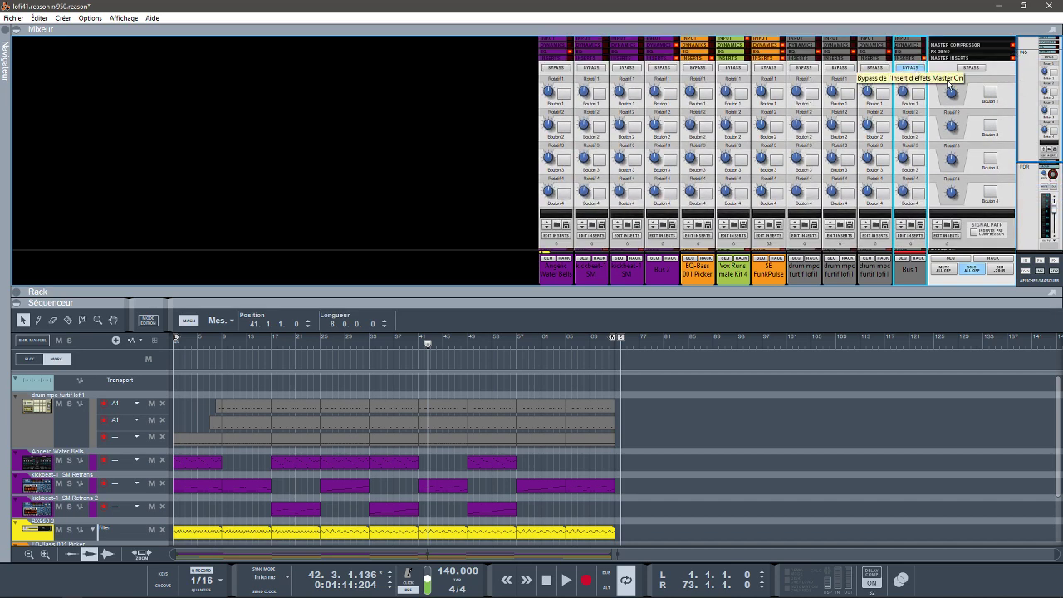
{"action": "left_click_drag", "start_coordinate": [1029, 112], "coordinate": [1033, 178]}
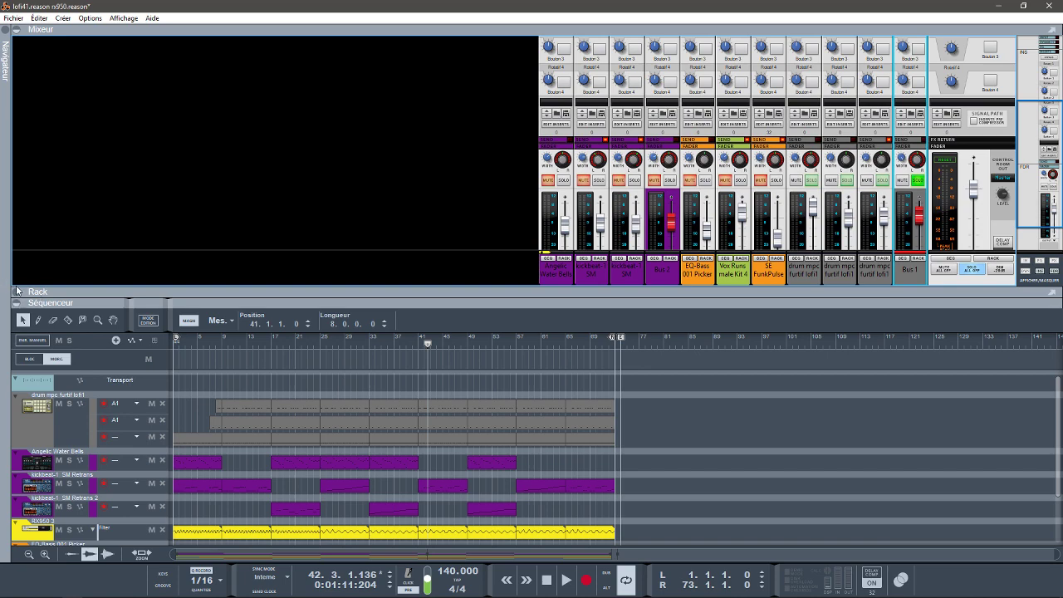
- Rearrange the workspace to display the mixer, rack and sequencer together
{"action": "left_click", "coordinate": [17, 304]}
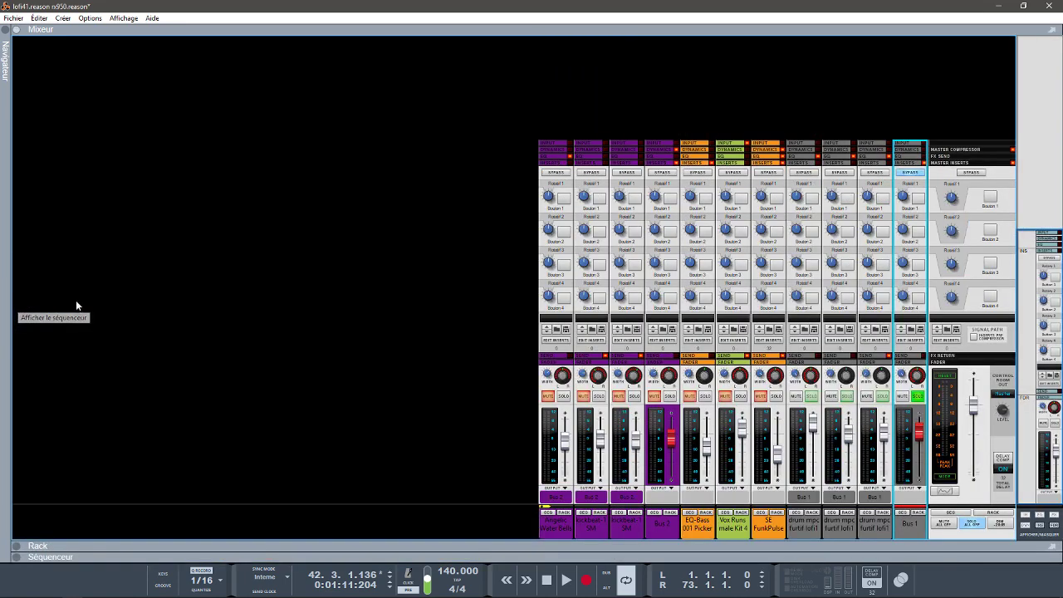
{"action": "left_click", "coordinate": [19, 546]}
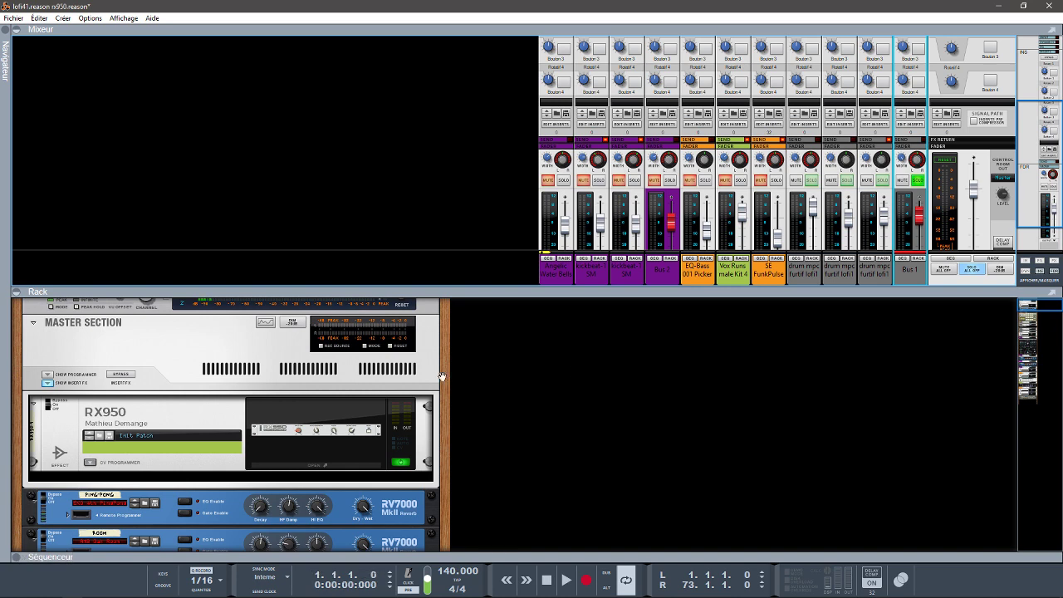
{"action": "left_click", "coordinate": [18, 557]}
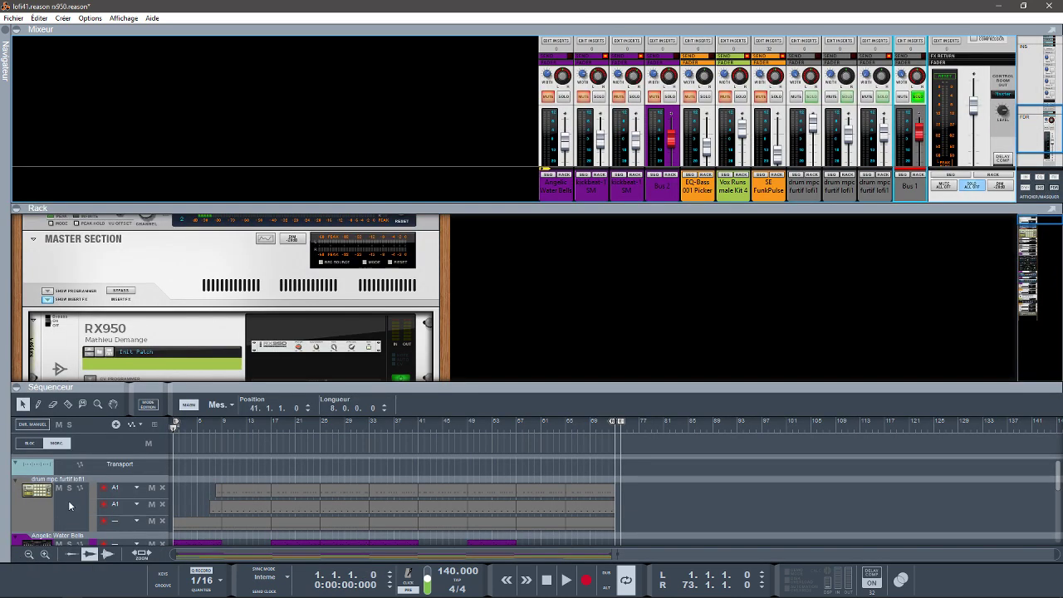
- Set the playback loop from bar 9 to bar 17 and start playback
{"action": "left_click_drag", "start_coordinate": [175, 425], "coordinate": [227, 427]}
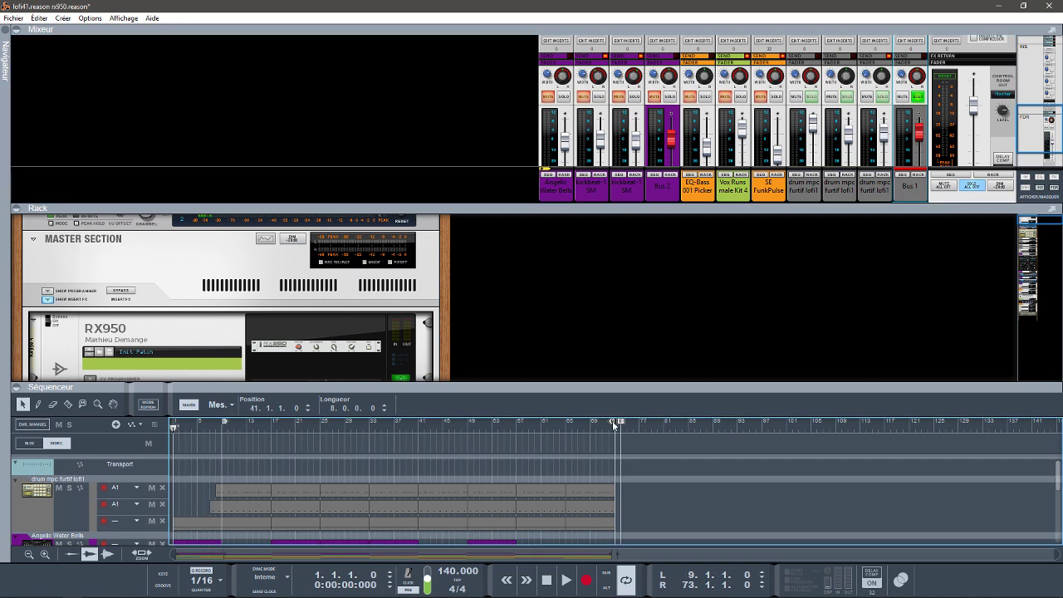
{"action": "left_click_drag", "start_coordinate": [612, 424], "coordinate": [267, 432]}
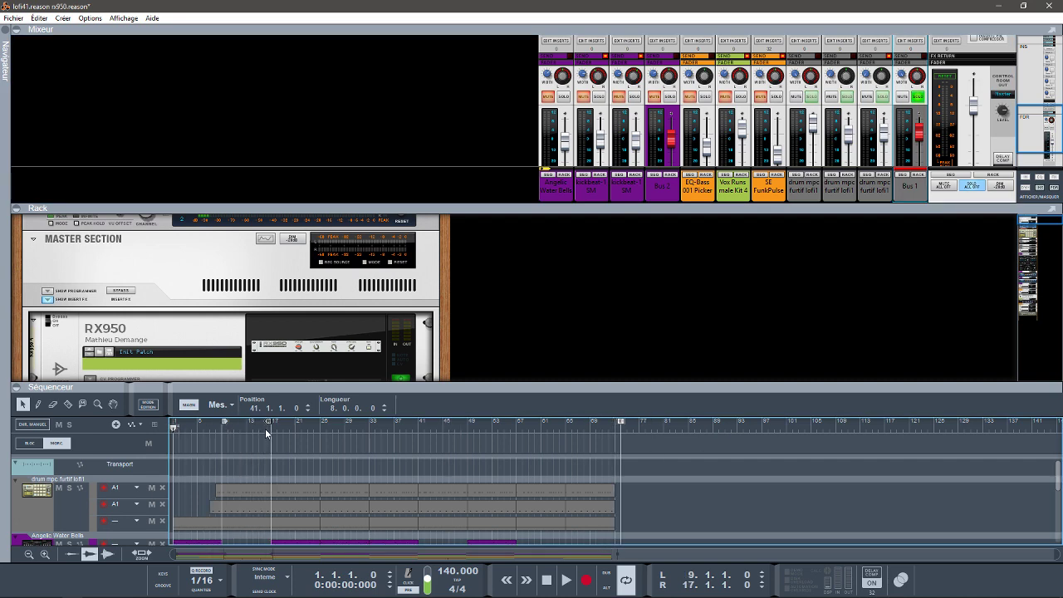
{"action": "key", "text": "space"}
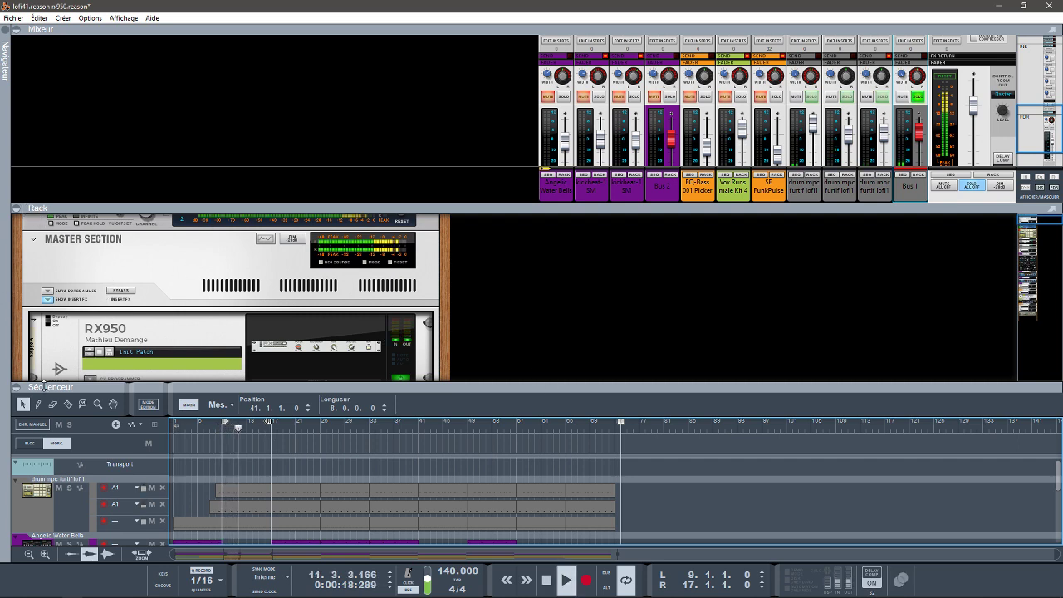
- Show only the rack and open the panel of the RX950 inserted on Bus 1
{"action": "left_click", "coordinate": [16, 388]}
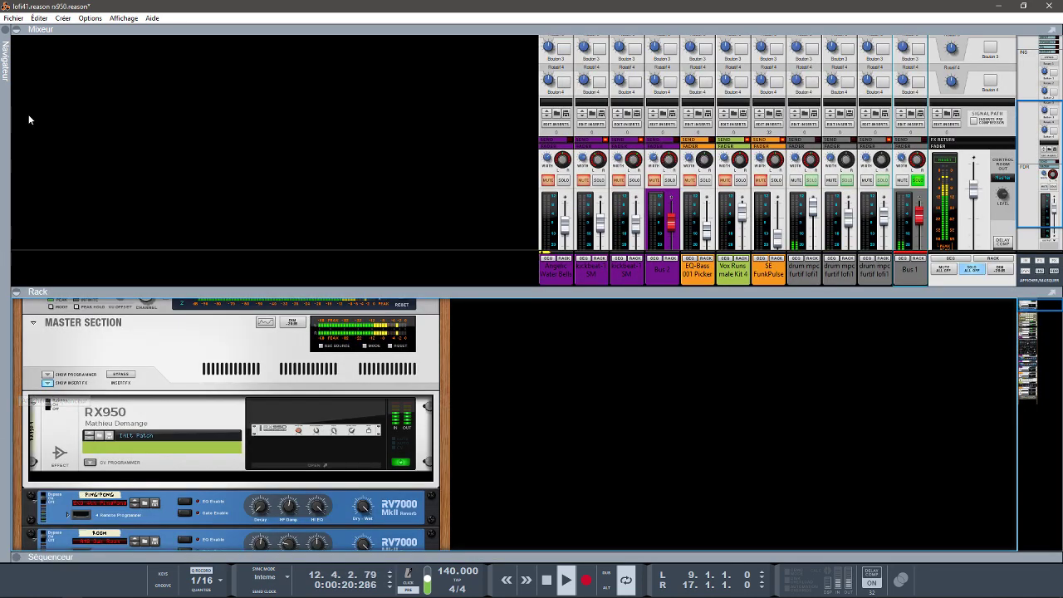
{"action": "left_click", "coordinate": [16, 30]}
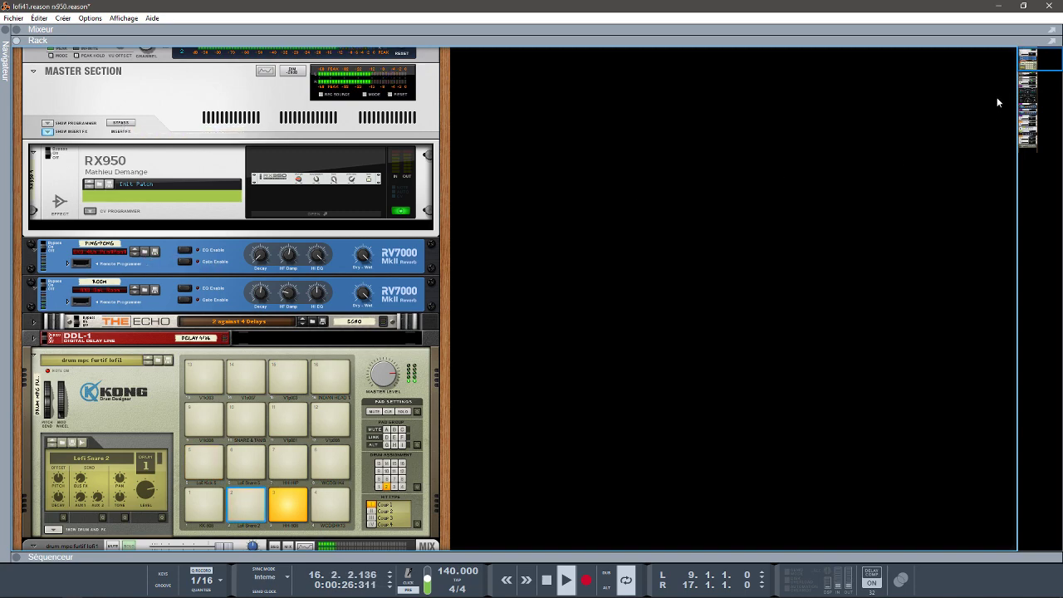
{"action": "left_click_drag", "start_coordinate": [1029, 66], "coordinate": [1028, 82]}
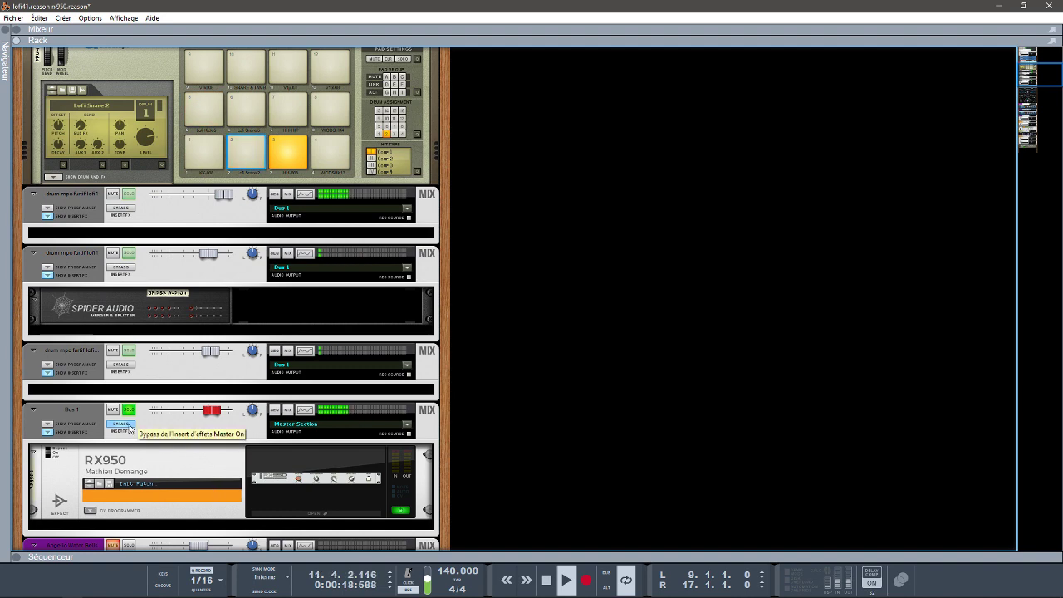
{"action": "left_click", "coordinate": [313, 513]}
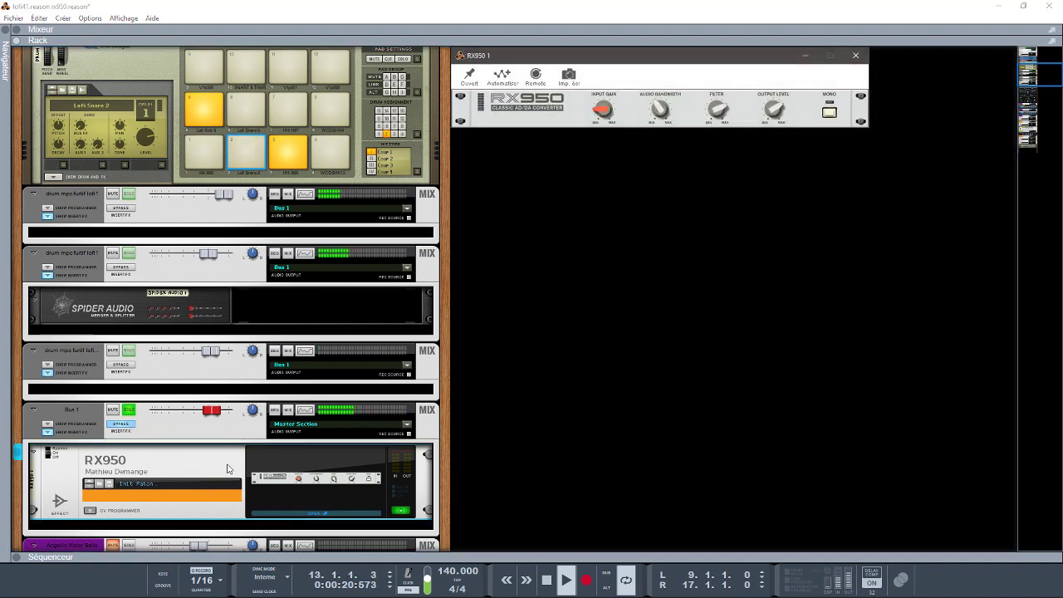
- Reactivate the Bus 1 insert effects and reopen the RX950 panel to review its Input Gain, Audio Bandwidth, Filter and Output Level controls
{"action": "left_click", "coordinate": [124, 428]}
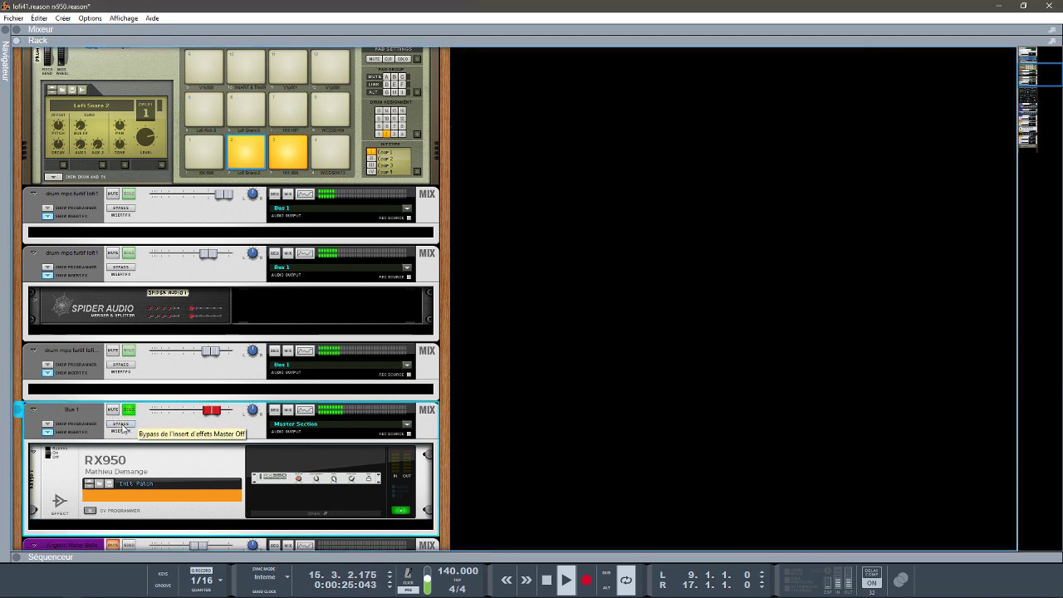
{"action": "left_click", "coordinate": [282, 511]}
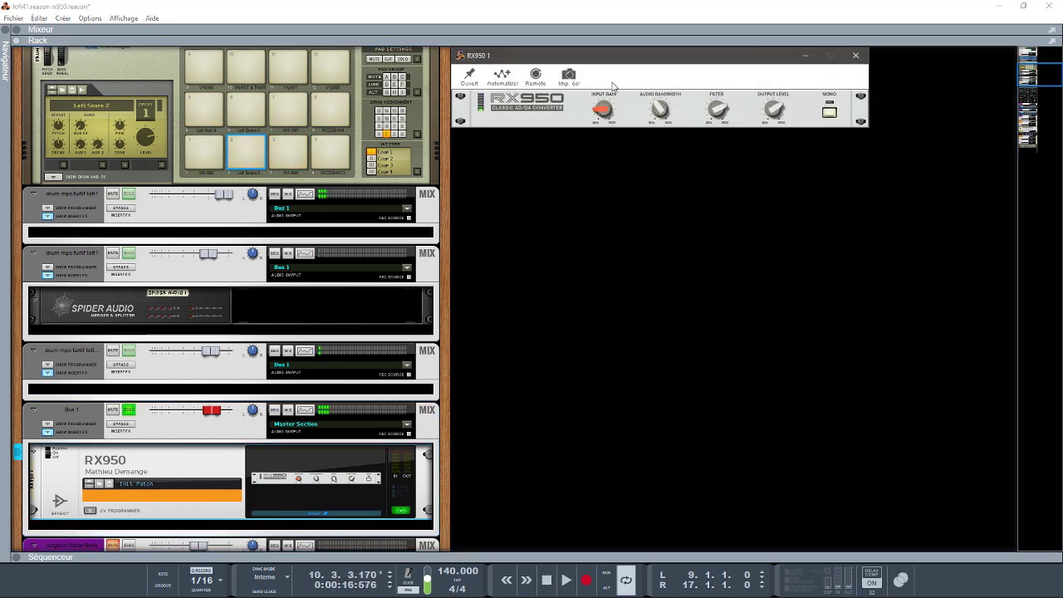
{"action": "mouse_move", "coordinate": [604, 108]}
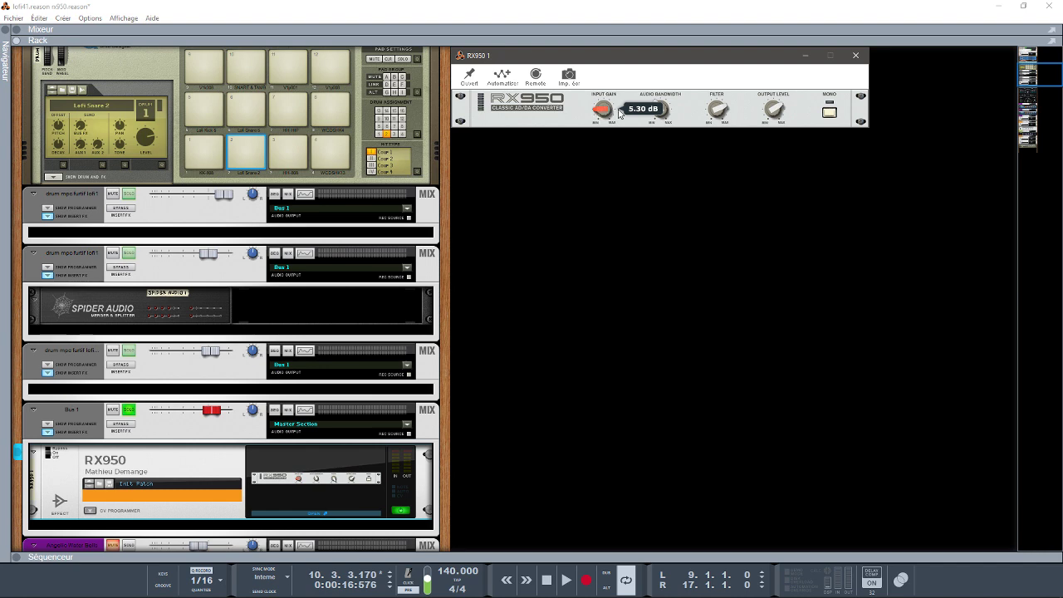
{"action": "mouse_move", "coordinate": [660, 111]}
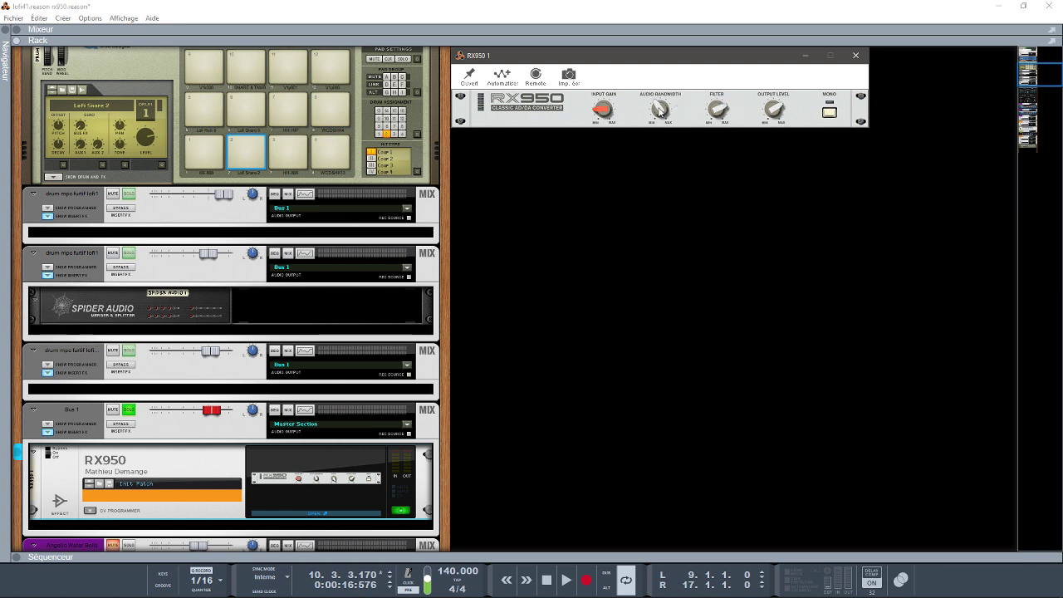
{"action": "mouse_move", "coordinate": [712, 113]}
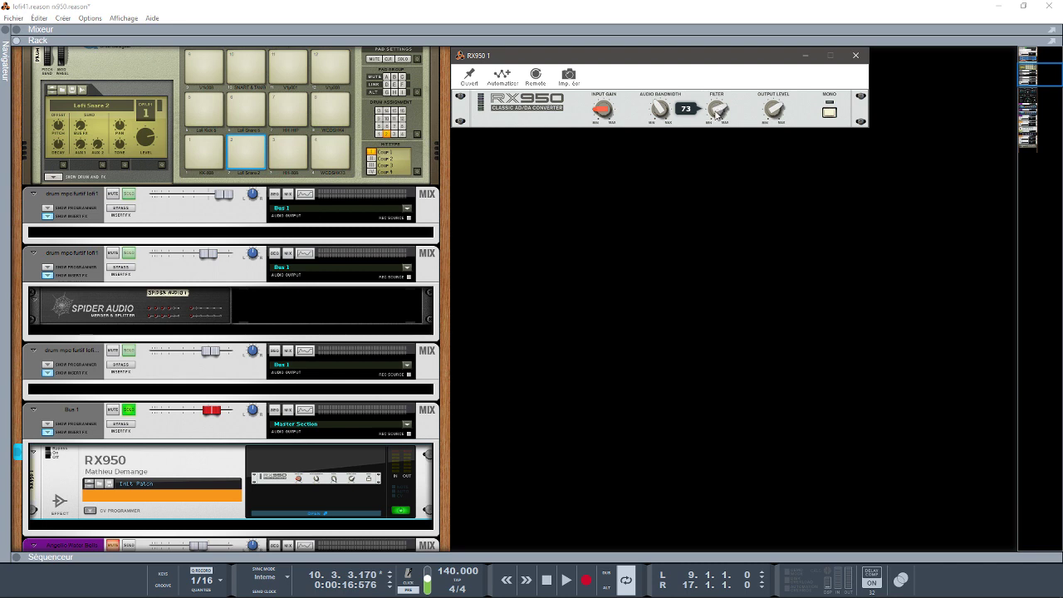
{"action": "mouse_move", "coordinate": [784, 114]}
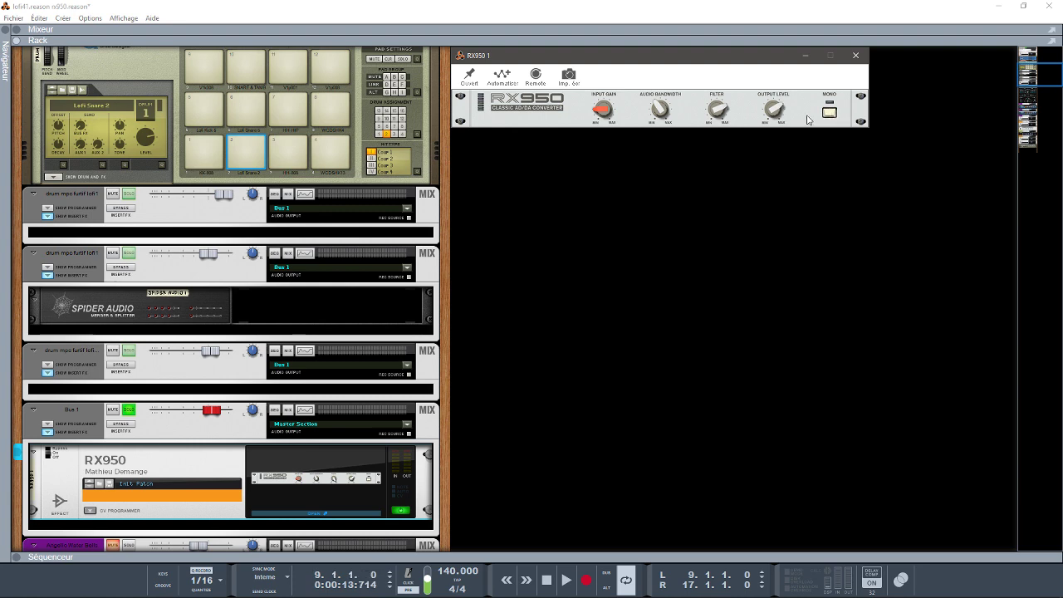
- Play the loop and audition different RX950 Filter and Audio Bandwidth settings, raising the bandwidth to 16220.8 Hz
{"action": "key", "text": "space"}
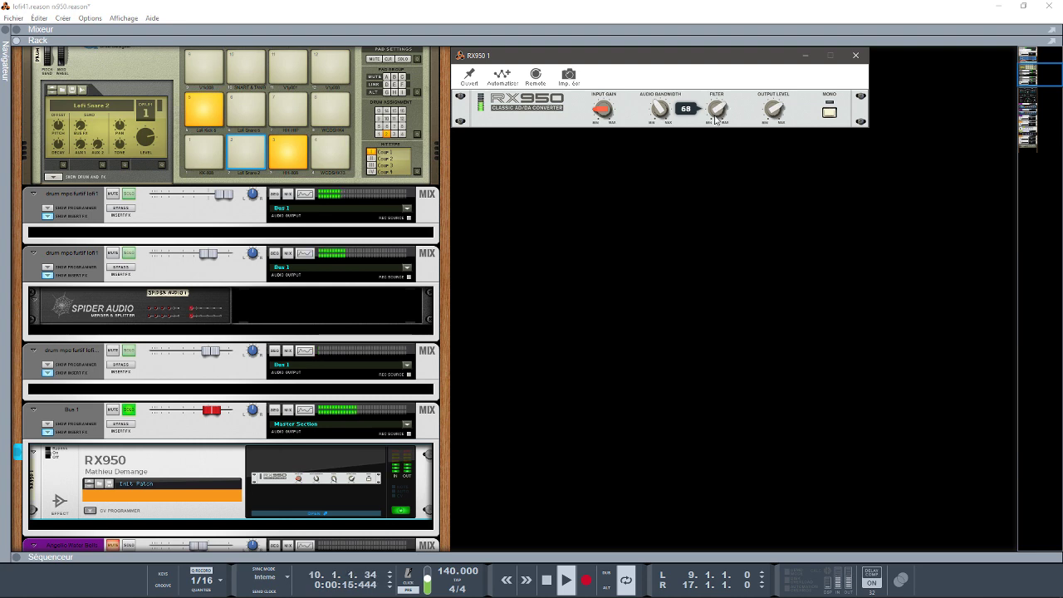
{"action": "left_click_drag", "start_coordinate": [715, 120], "coordinate": [685, 156]}
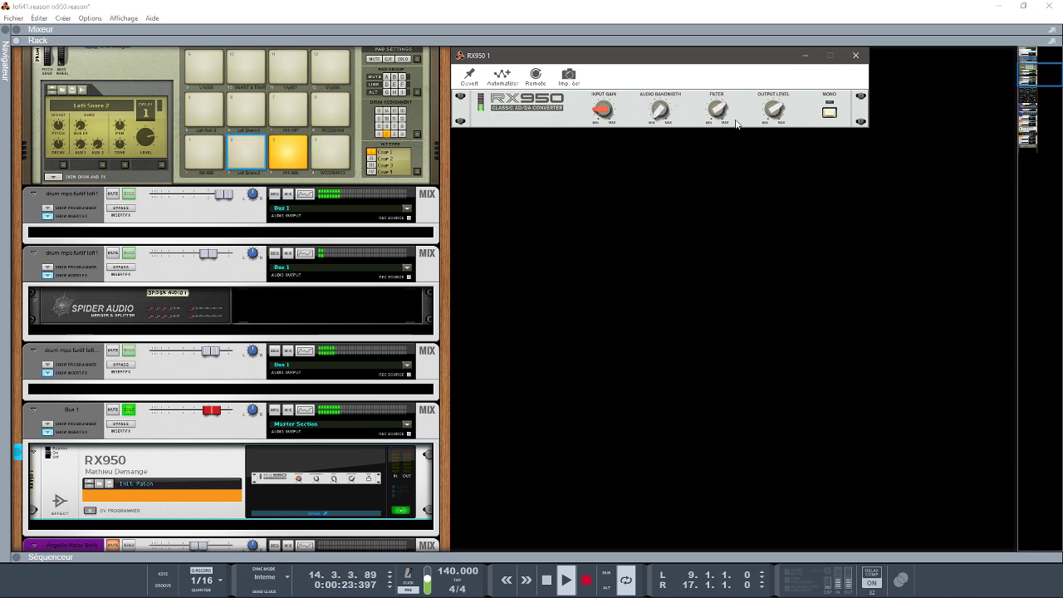
{"action": "left_click_drag", "start_coordinate": [718, 109], "coordinate": [660, 40]}
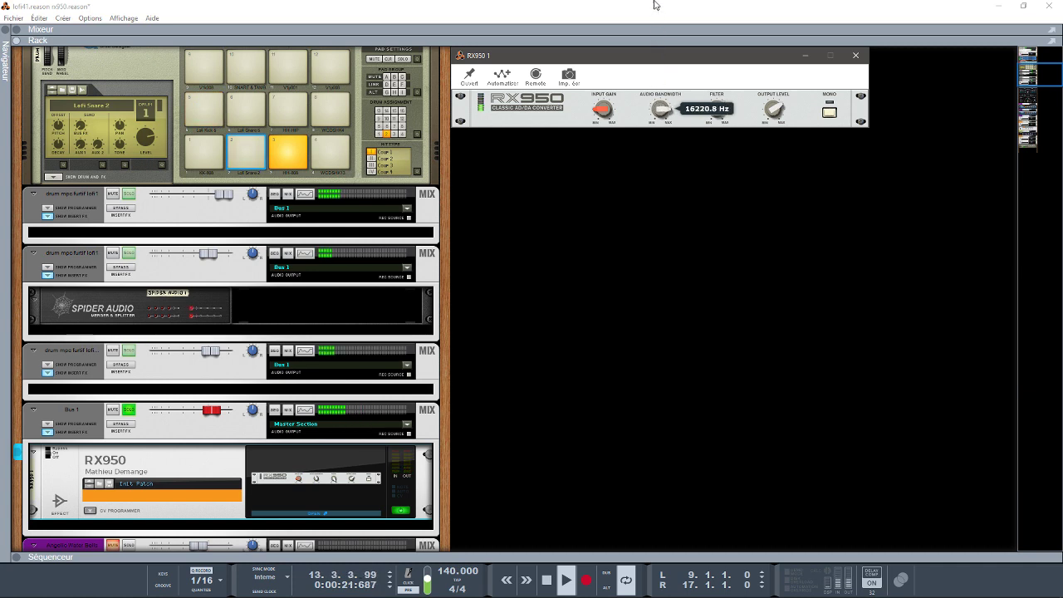
{"action": "mouse_move", "coordinate": [711, 116]}
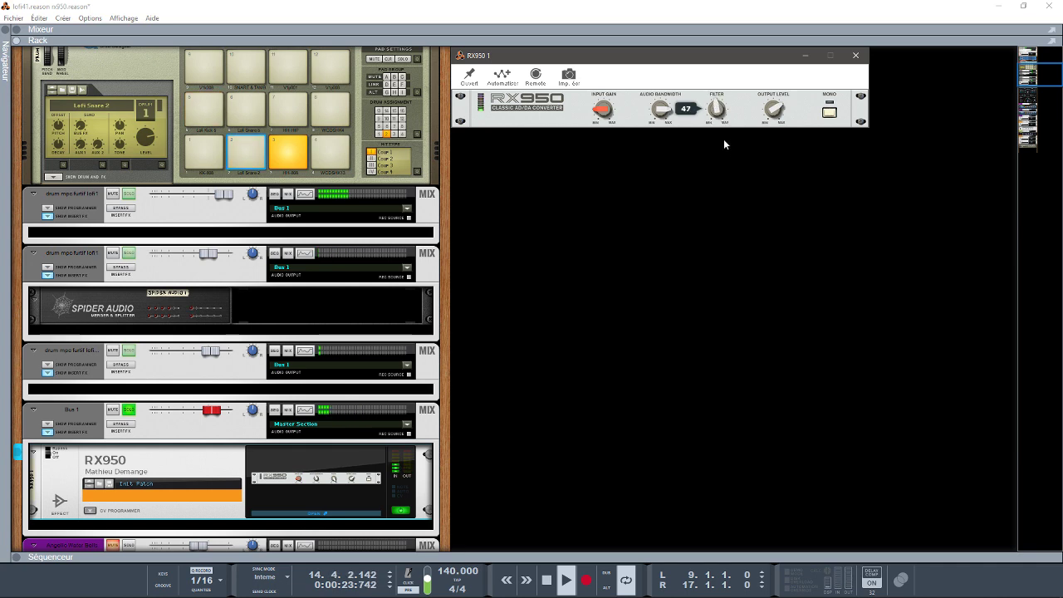
{"action": "left_click_drag", "start_coordinate": [713, 63], "coordinate": [713, 60]}
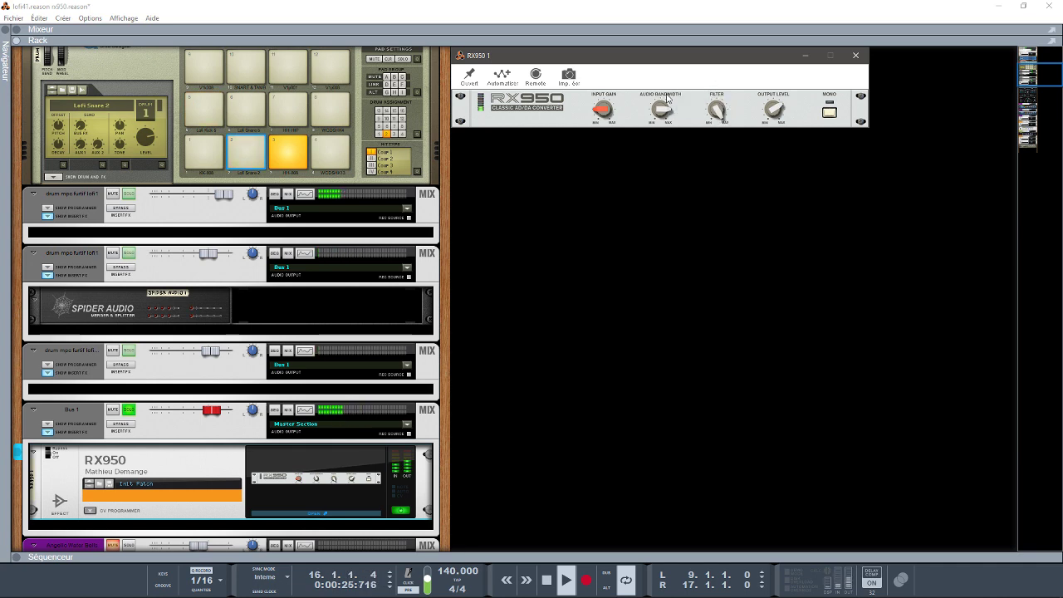
- Lower the RX950's Audio Bandwidth and bring its Filter down to 68
{"action": "left_click_drag", "start_coordinate": [663, 110], "coordinate": [682, 172]}
{"action": "left_click", "coordinate": [721, 114]}
{"action": "left_click_drag", "start_coordinate": [721, 115], "coordinate": [719, 157]}
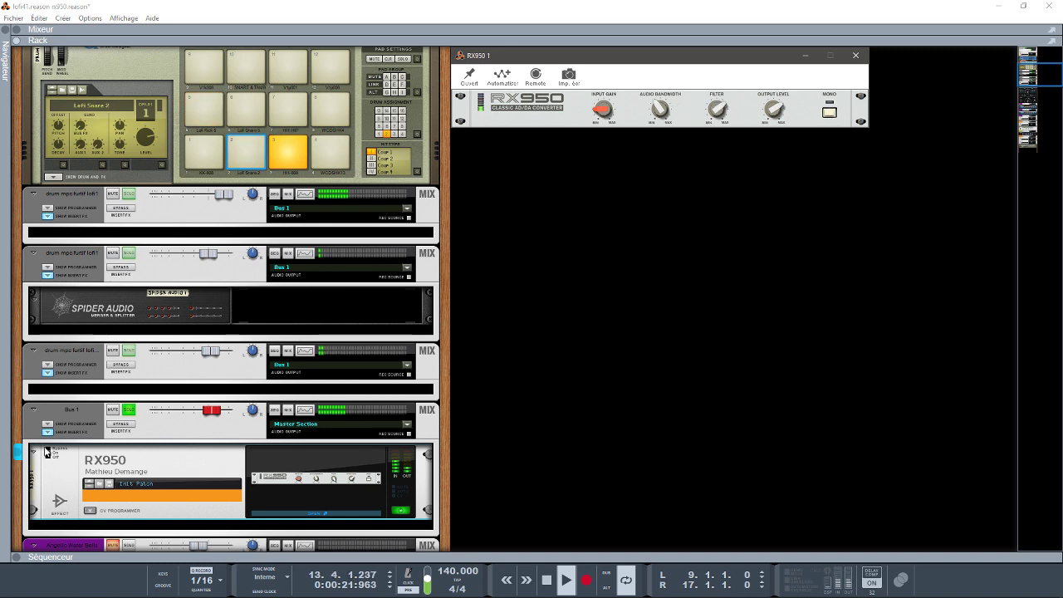
- Toggle the Bus 1 insert bypass on and off to compare the drums, and recheck the RX950's bandwidth and filter before stopping playback
{"action": "left_click", "coordinate": [122, 424]}
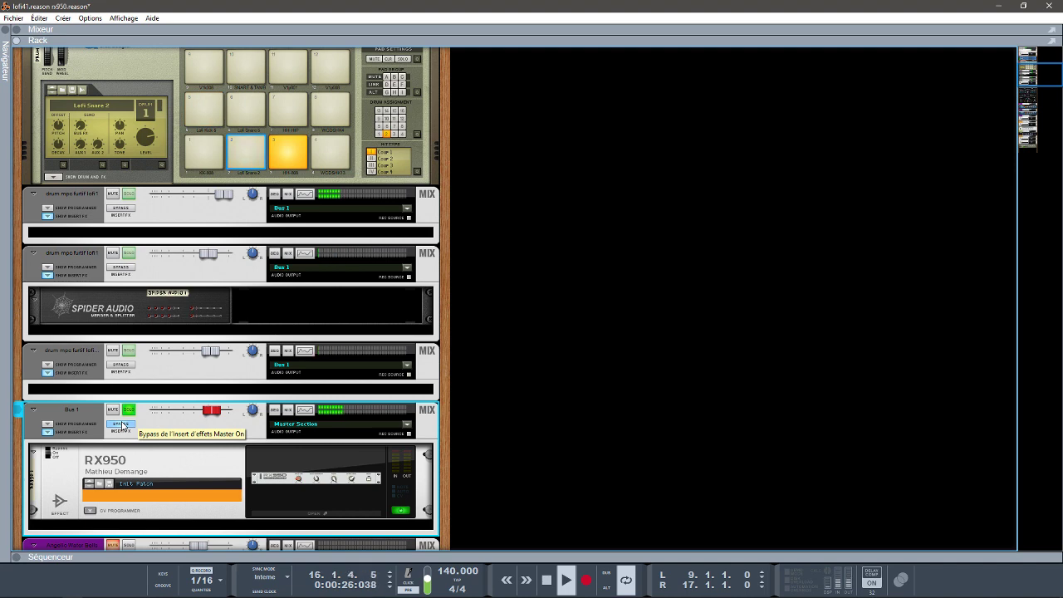
{"action": "left_click", "coordinate": [122, 425]}
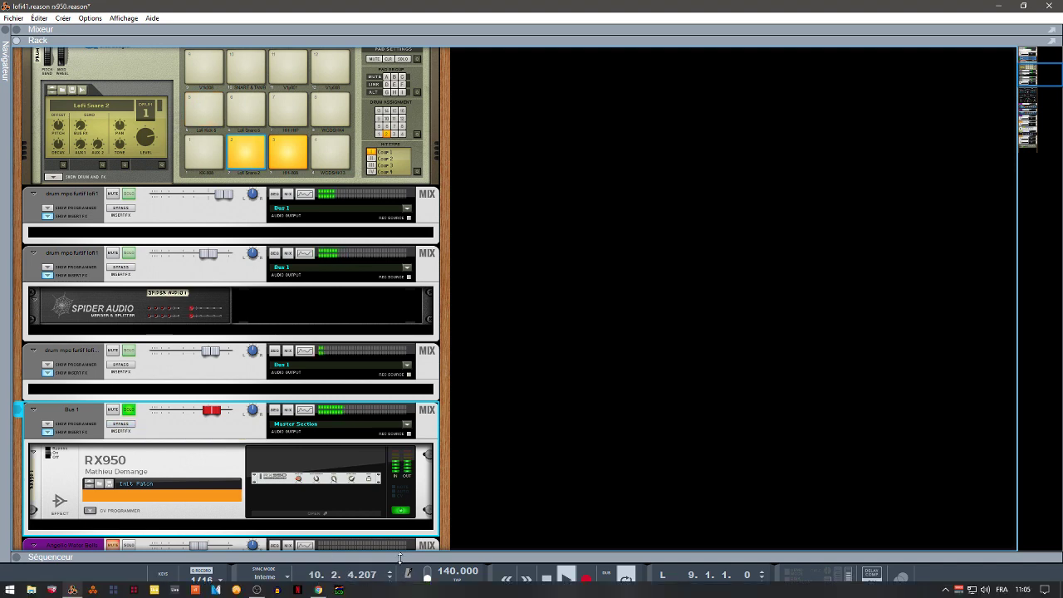
{"action": "left_click", "coordinate": [362, 513]}
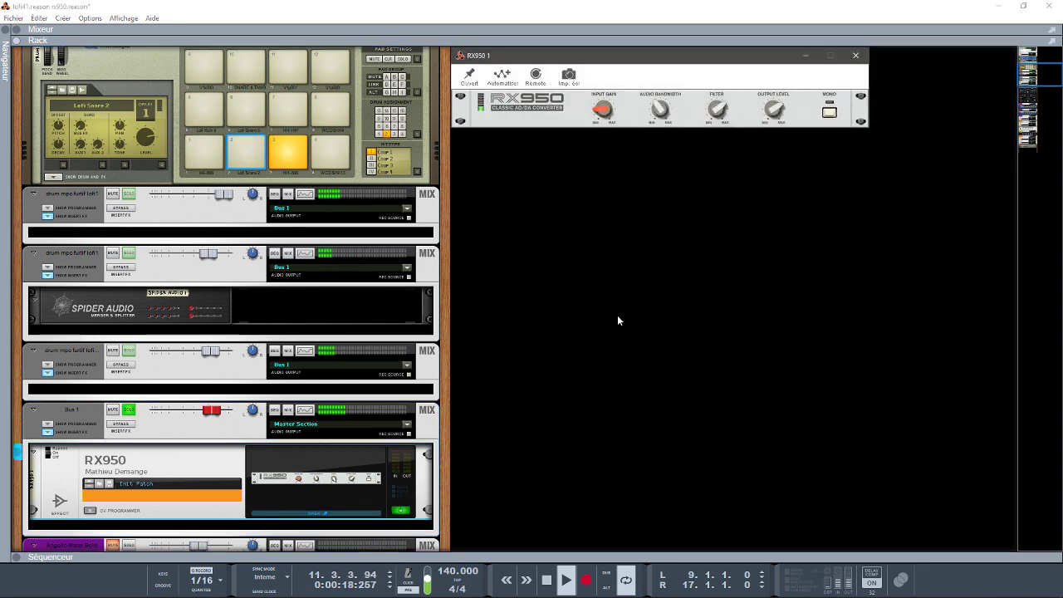
{"action": "left_click_drag", "start_coordinate": [656, 110], "coordinate": [657, 120]}
{"action": "mouse_move", "coordinate": [715, 107]}
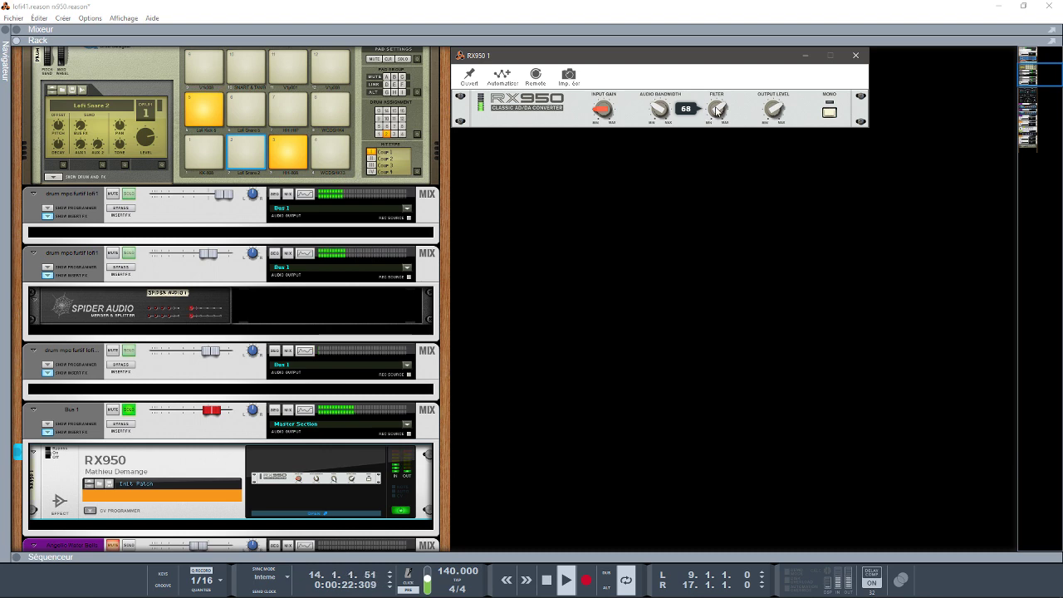
{"action": "key", "text": "space"}
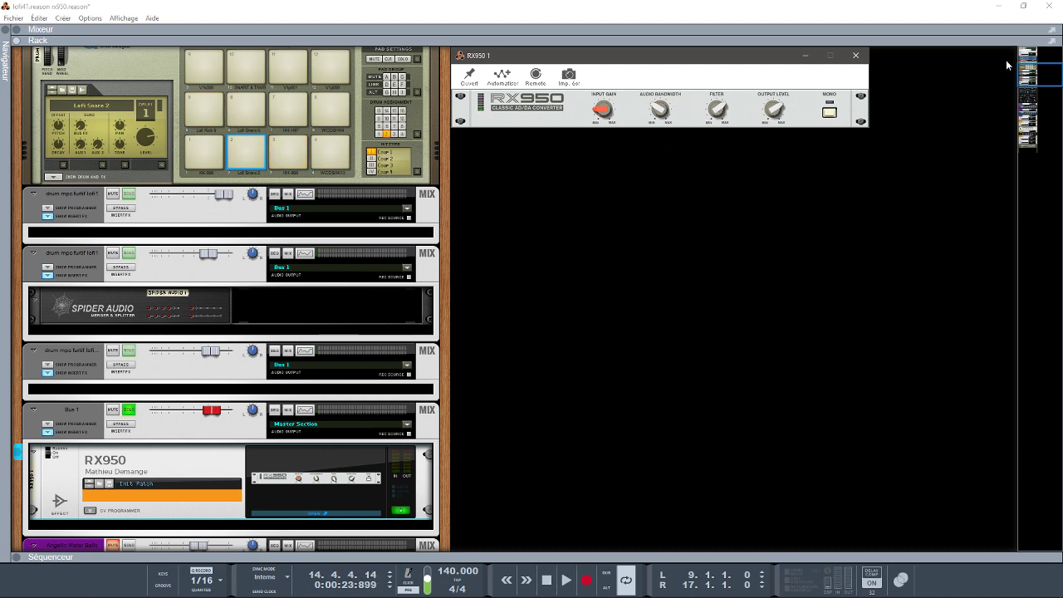
- Turn off the Bus 1 solo and display the sequencer below the rack
{"action": "mouse_move", "coordinate": [1027, 72]}
{"action": "left_mouse_down"}
{"action": "mouse_move", "coordinate": [1034, 112]}
{"action": "mouse_move", "coordinate": [1028, 79]}
{"action": "left_mouse_up"}
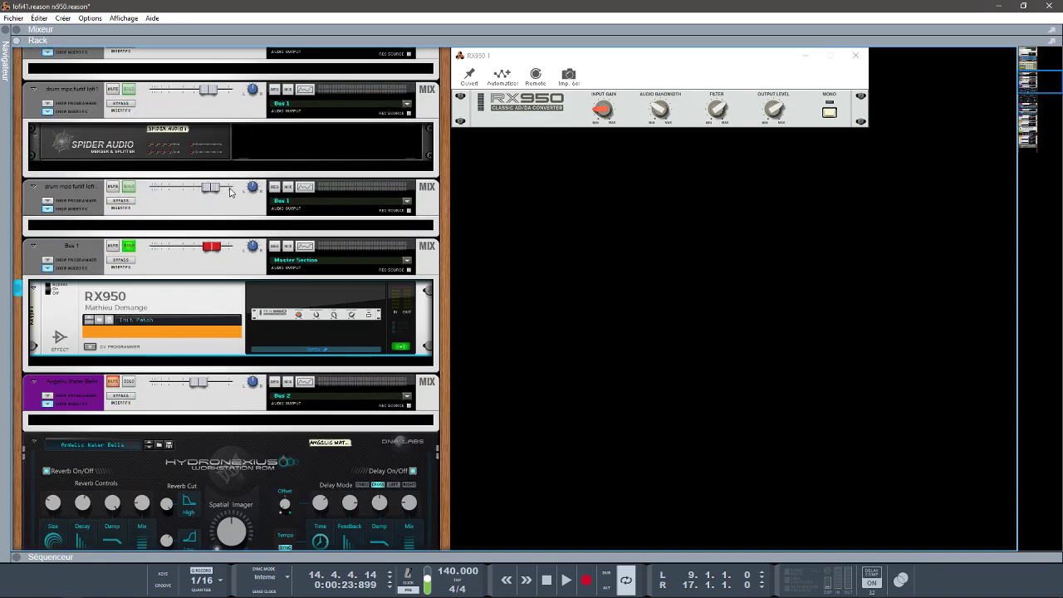
{"action": "left_click", "coordinate": [137, 266]}
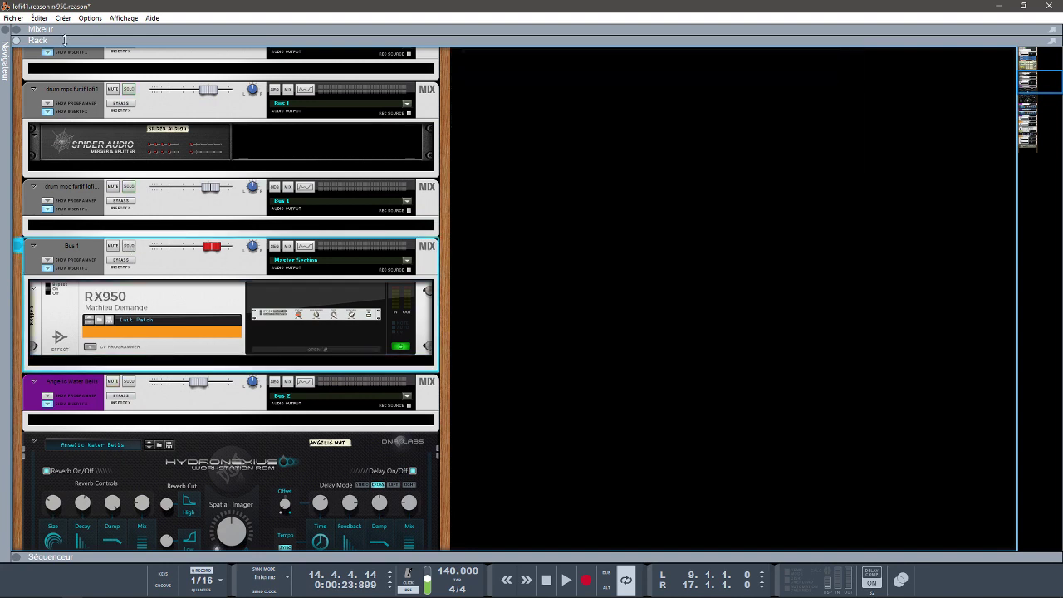
{"action": "left_click", "coordinate": [15, 558]}
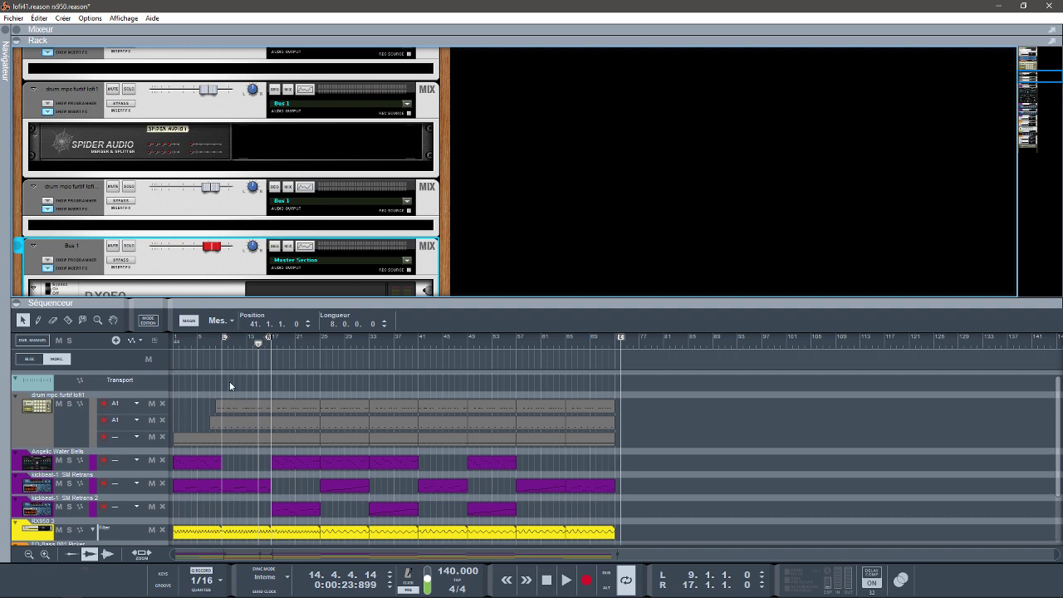
- Move the playback loop to bars 17 to 25 and start playback
{"action": "left_click_drag", "start_coordinate": [268, 338], "coordinate": [319, 342]}
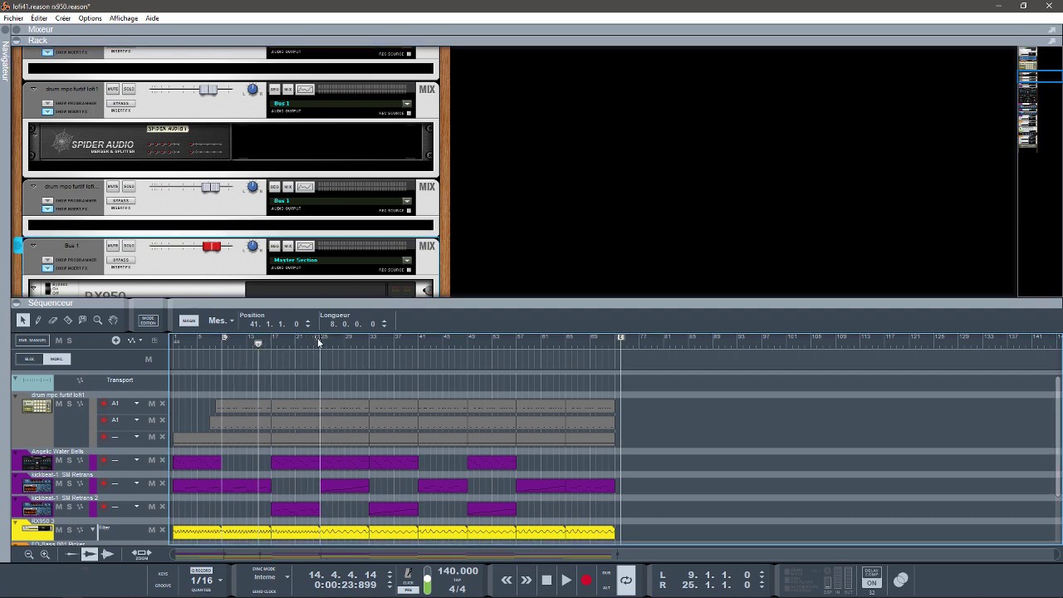
{"action": "left_click_drag", "start_coordinate": [221, 337], "coordinate": [280, 356]}
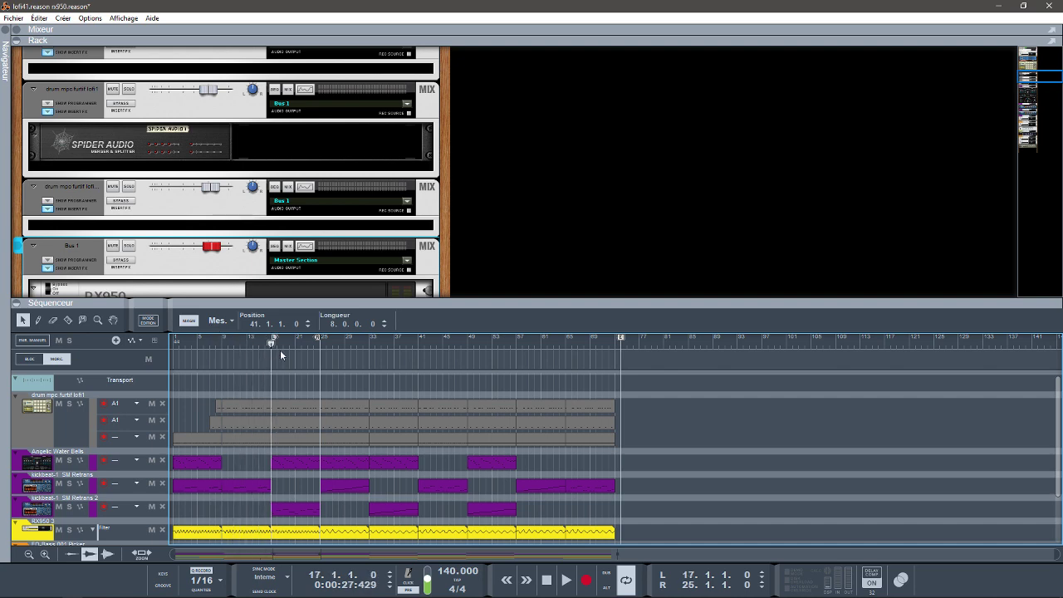
{"action": "key", "text": "space"}
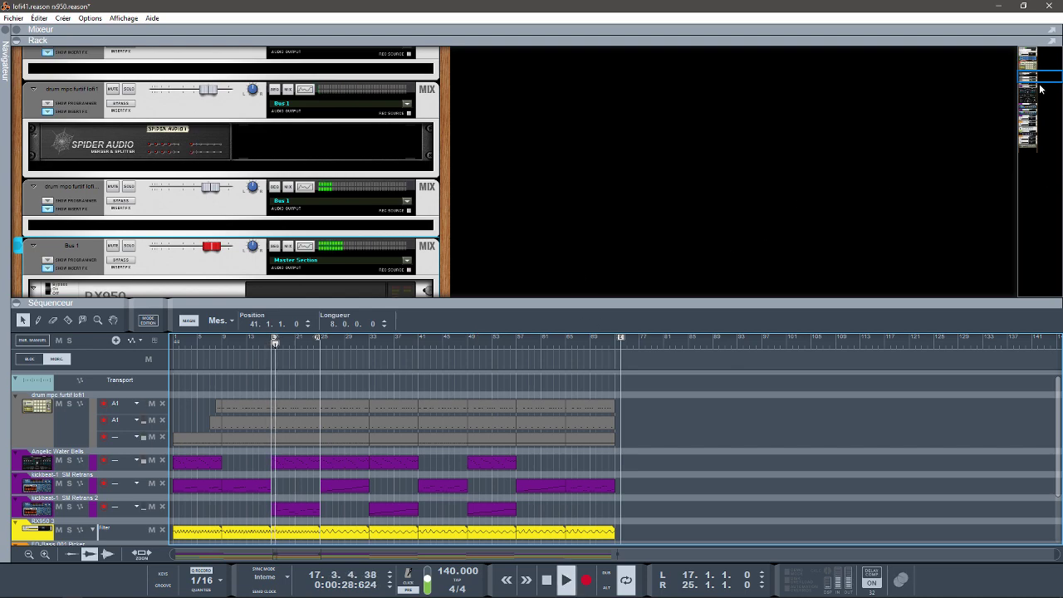
- Find the Bus 2 channel with its RX950 in the rack and solo it
{"action": "left_click_drag", "start_coordinate": [1033, 76], "coordinate": [1039, 102]}
{"action": "left_click_drag", "start_coordinate": [1044, 111], "coordinate": [1045, 117]}
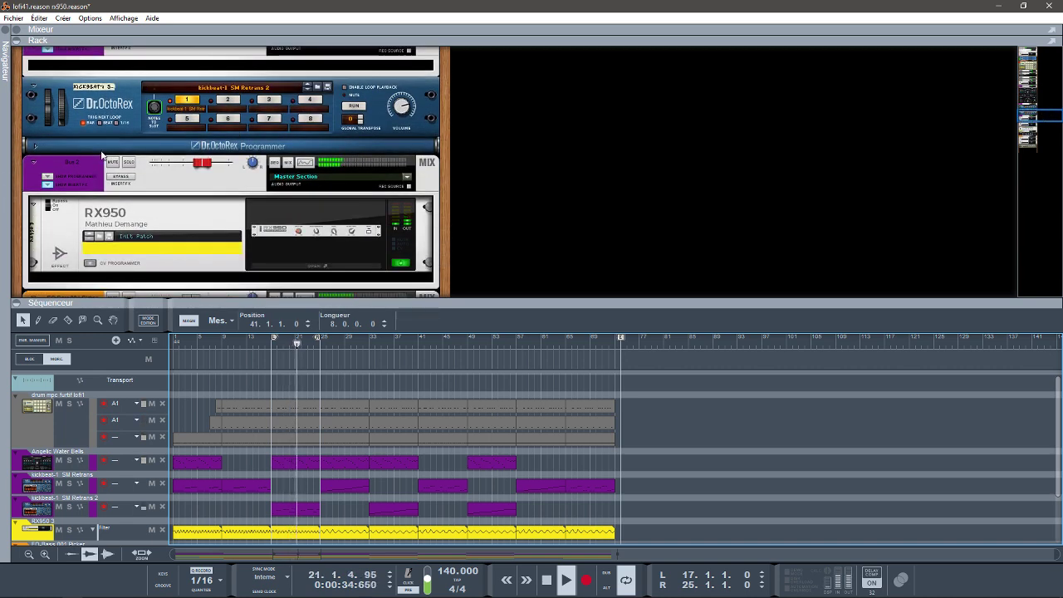
{"action": "left_click", "coordinate": [131, 163]}
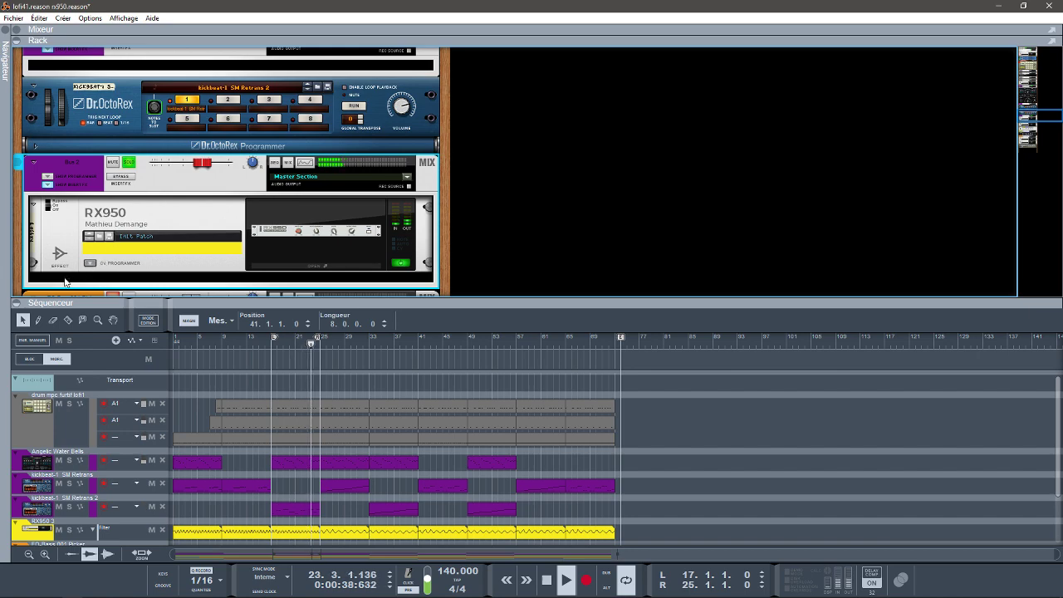
- Replace the sequencer with the mixer above the rack, stop playback, and bring the channel faders and output assignments into view
{"action": "left_click", "coordinate": [18, 302]}
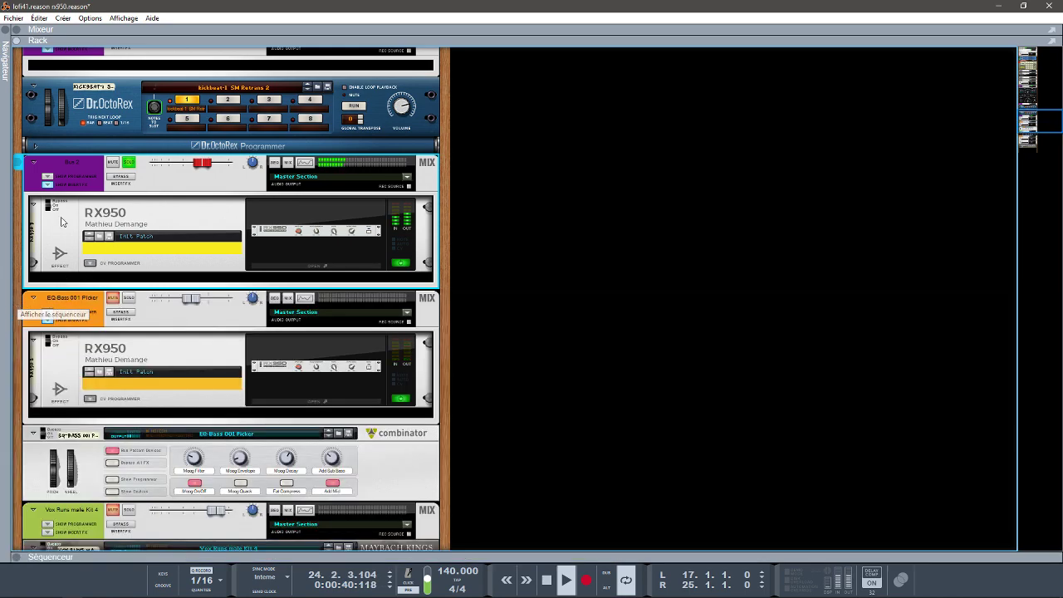
{"action": "left_click", "coordinate": [17, 30]}
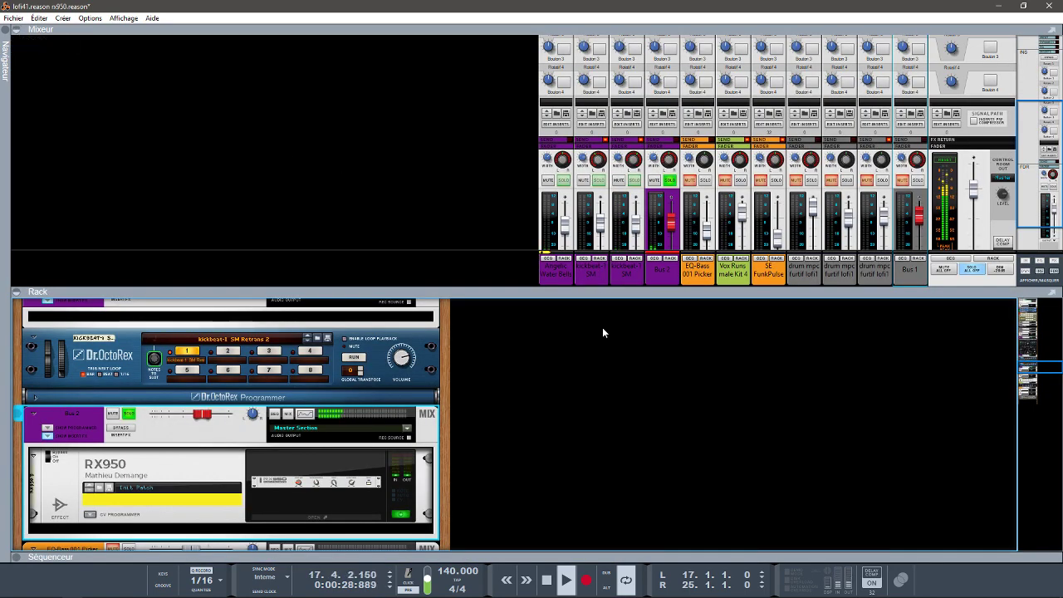
{"action": "key", "text": "space"}
{"action": "left_click_drag", "start_coordinate": [1046, 178], "coordinate": [1048, 213]}
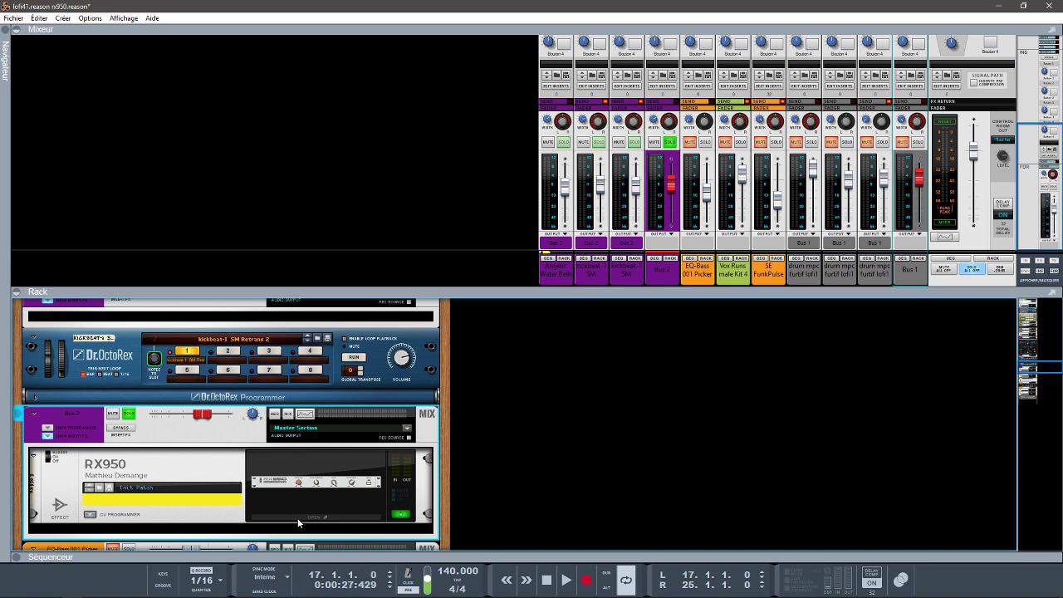
- Play the loop and compare Bus 2 with its insert effects bypassed and re-enabled, displaying the sequencer below the rack
{"action": "key", "text": "space"}
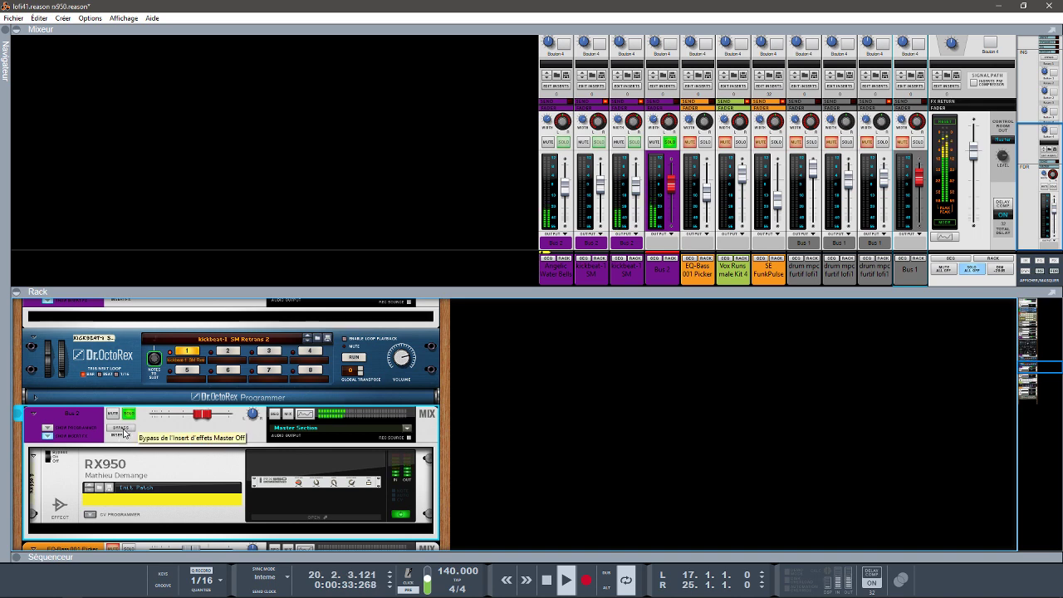
{"action": "left_click", "coordinate": [122, 428]}
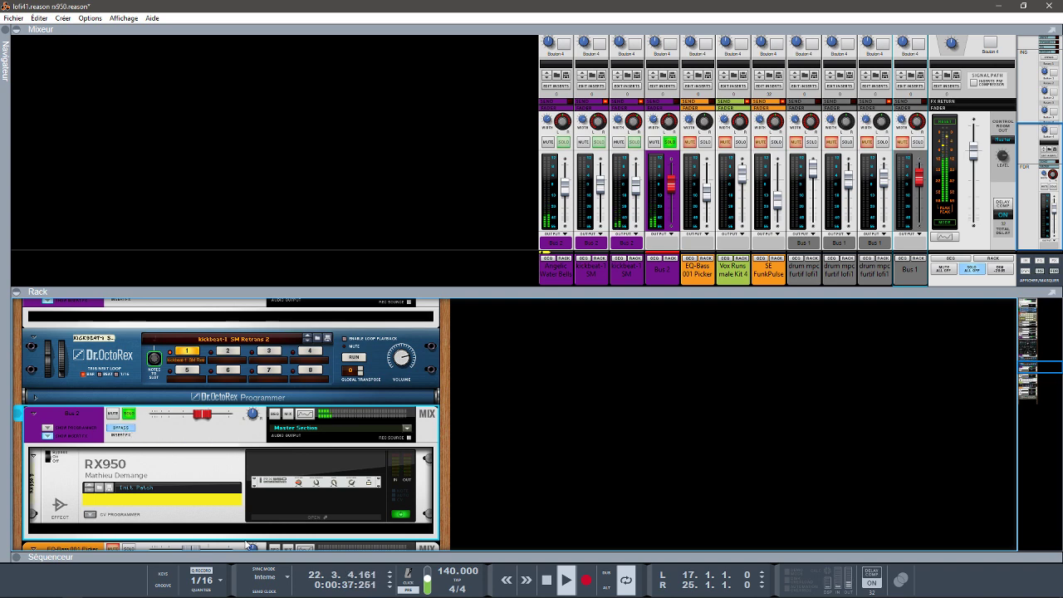
{"action": "left_click", "coordinate": [295, 515]}
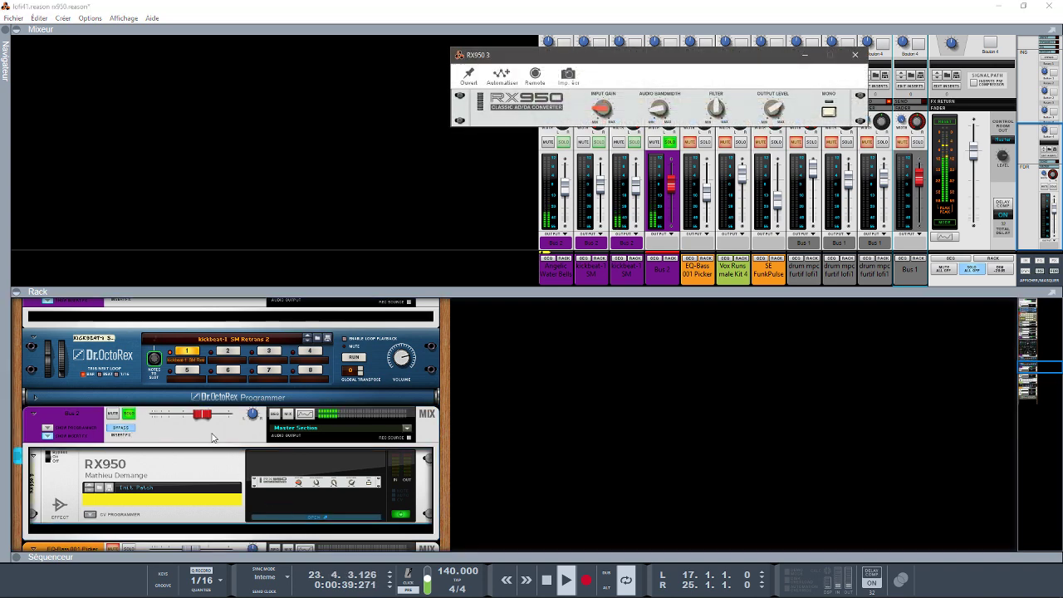
{"action": "left_click", "coordinate": [16, 555]}
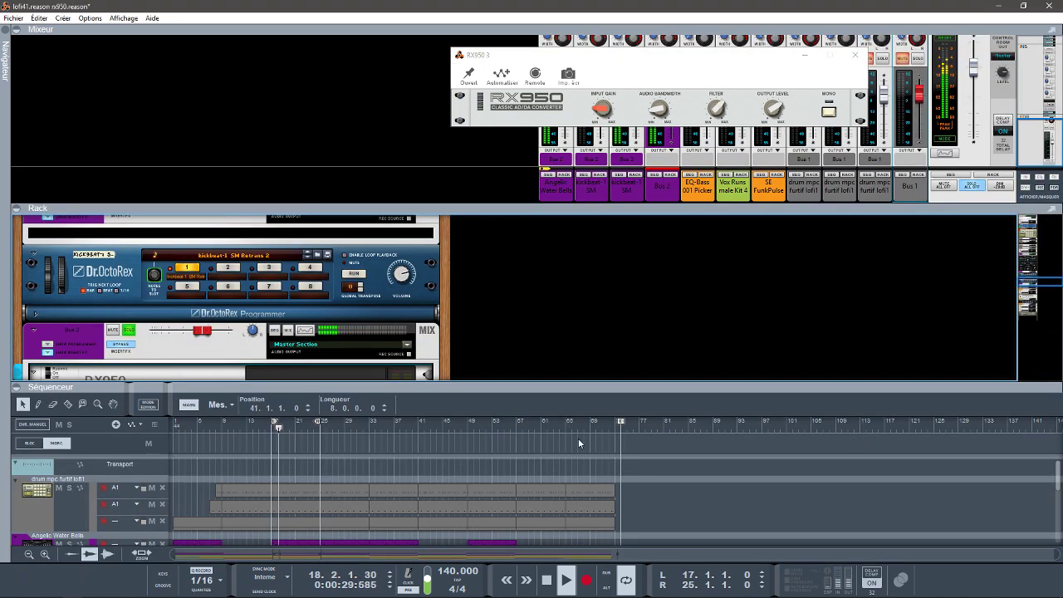
{"action": "left_click", "coordinate": [125, 349]}
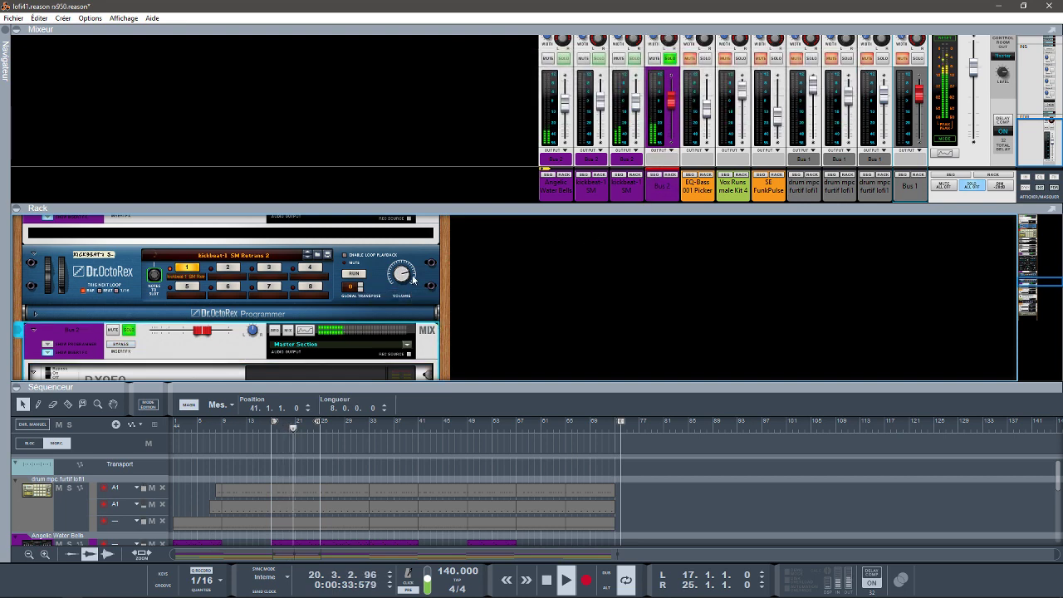
- Hide the mixer, move the playback loop to bars 25 to 33, and restart playback from the loop start
{"action": "left_click", "coordinate": [16, 30]}
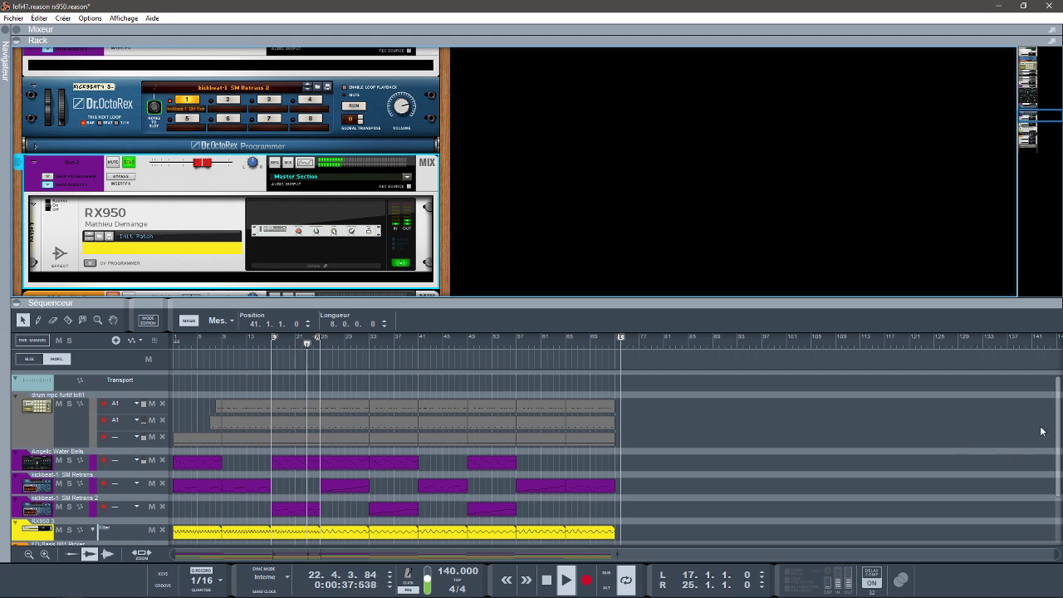
{"action": "scroll", "coordinate": [1046, 431], "scroll_direction": "down", "scroll_amount": 1}
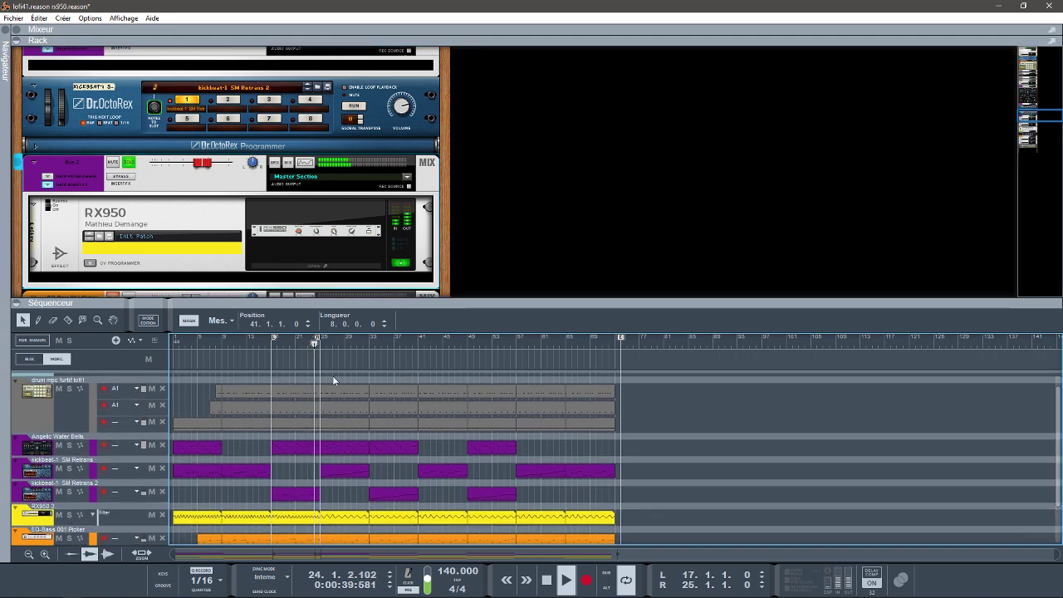
{"action": "key", "text": "space"}
{"action": "left_click_drag", "start_coordinate": [318, 341], "coordinate": [366, 342]}
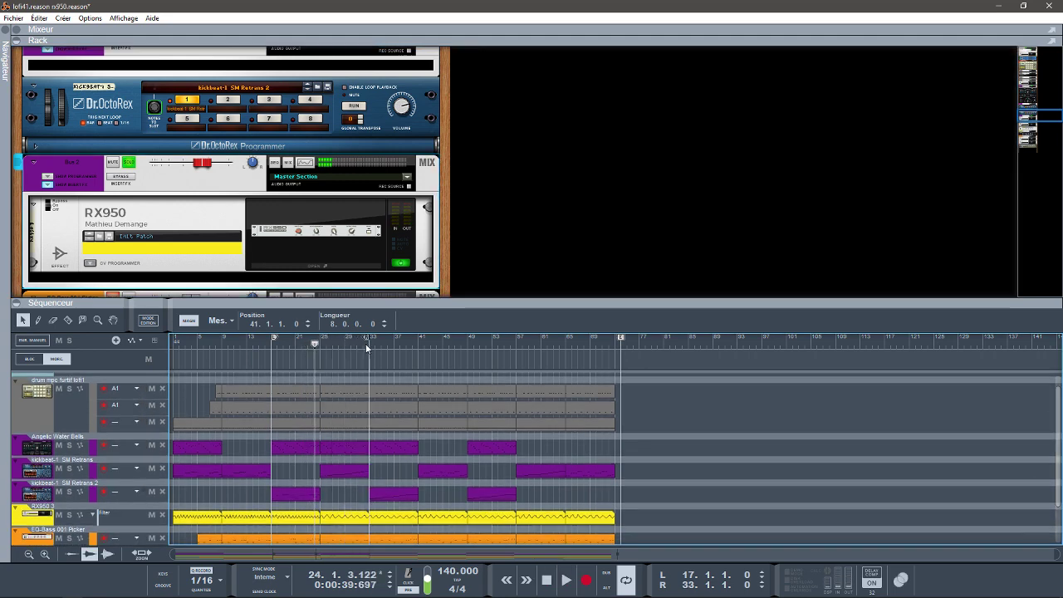
{"action": "left_click_drag", "start_coordinate": [296, 340], "coordinate": [321, 345]}
{"action": "key", "text": "KP_1"}
{"action": "key", "text": "space"}
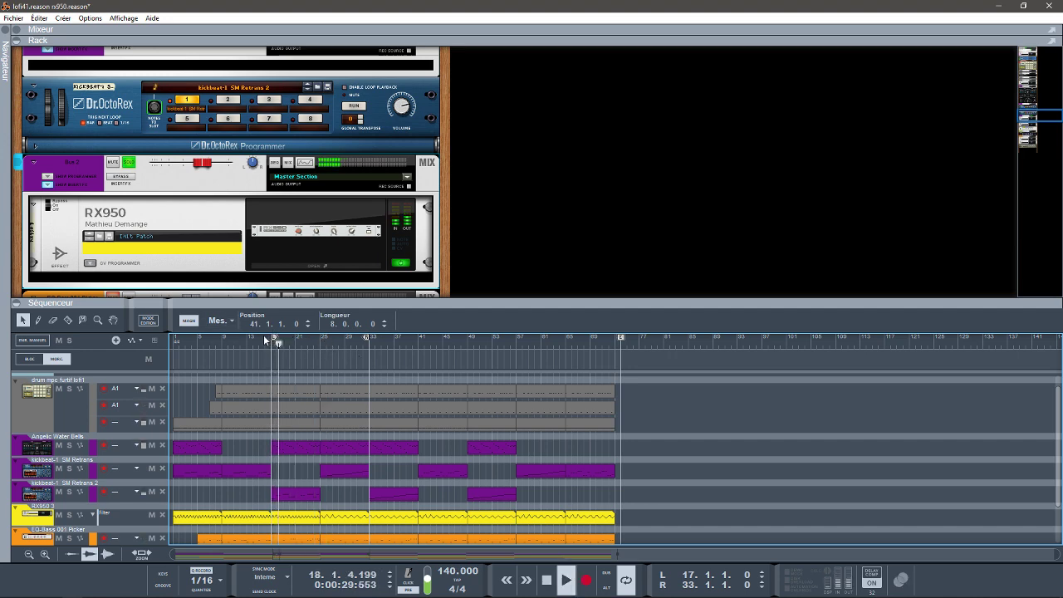
{"action": "left_click_drag", "start_coordinate": [275, 338], "coordinate": [321, 346]}
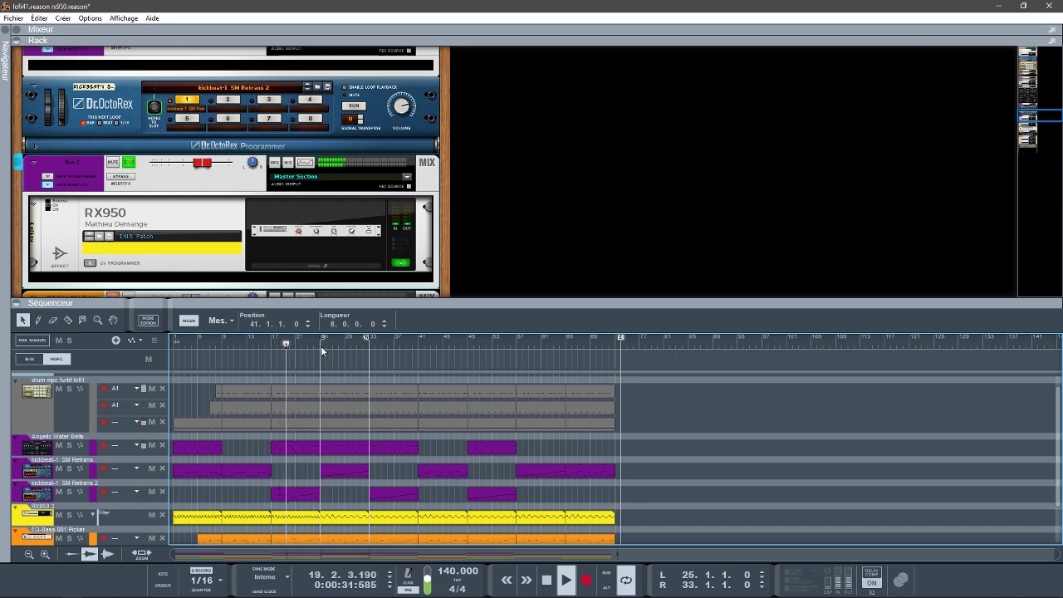
{"action": "key", "text": "KP_1"}
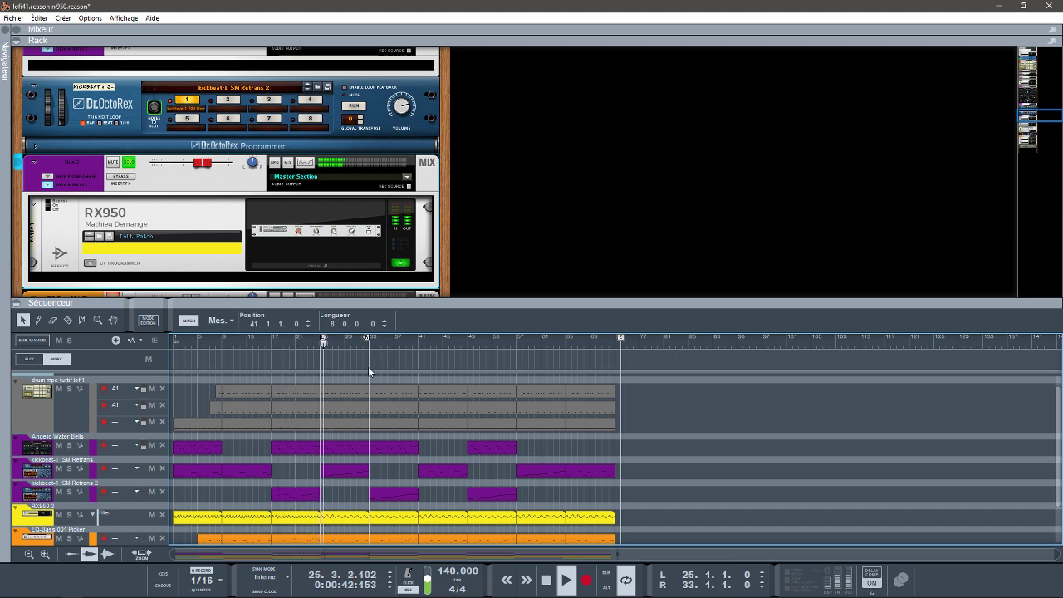
- Show the Audio Bandwidth control in Bus 2's RX950 panel, and compare Bus 2 with its insert effects bypassed and re-enabled
{"action": "left_click", "coordinate": [303, 263]}
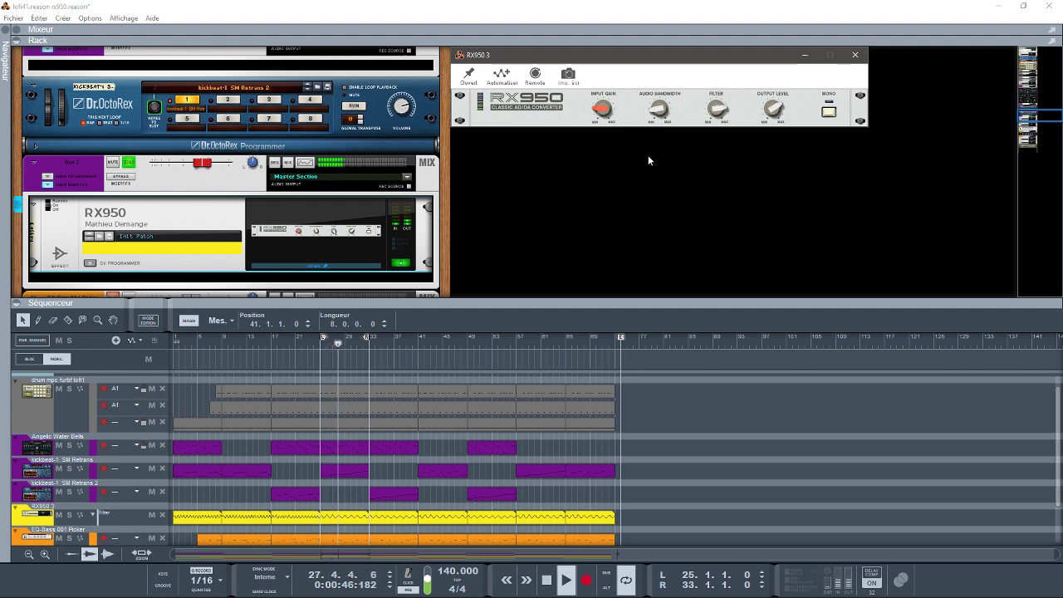
{"action": "mouse_move", "coordinate": [655, 117]}
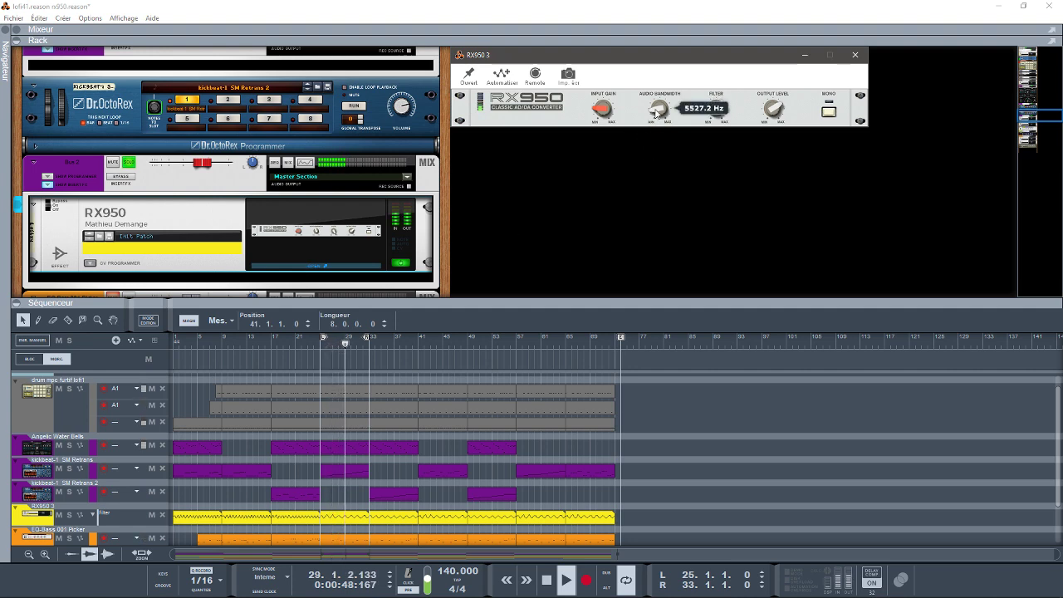
{"action": "mouse_move", "coordinate": [656, 115]}
{"action": "left_mouse_down"}
{"action": "mouse_move", "coordinate": [654, 86]}
{"action": "mouse_move", "coordinate": [656, 100]}
{"action": "left_mouse_up"}
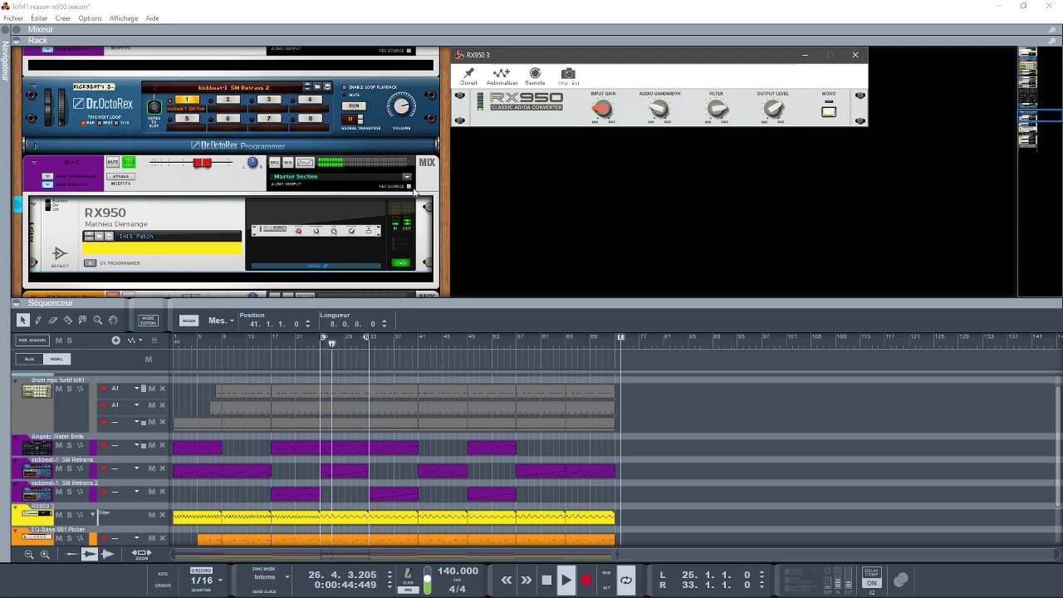
{"action": "left_click", "coordinate": [118, 179]}
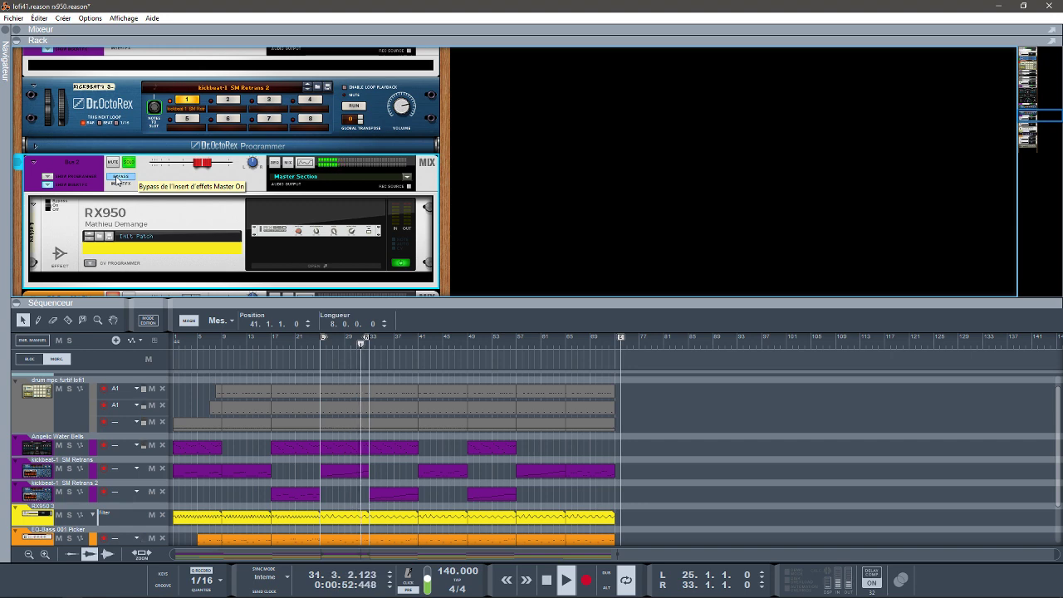
{"action": "left_click", "coordinate": [119, 177]}
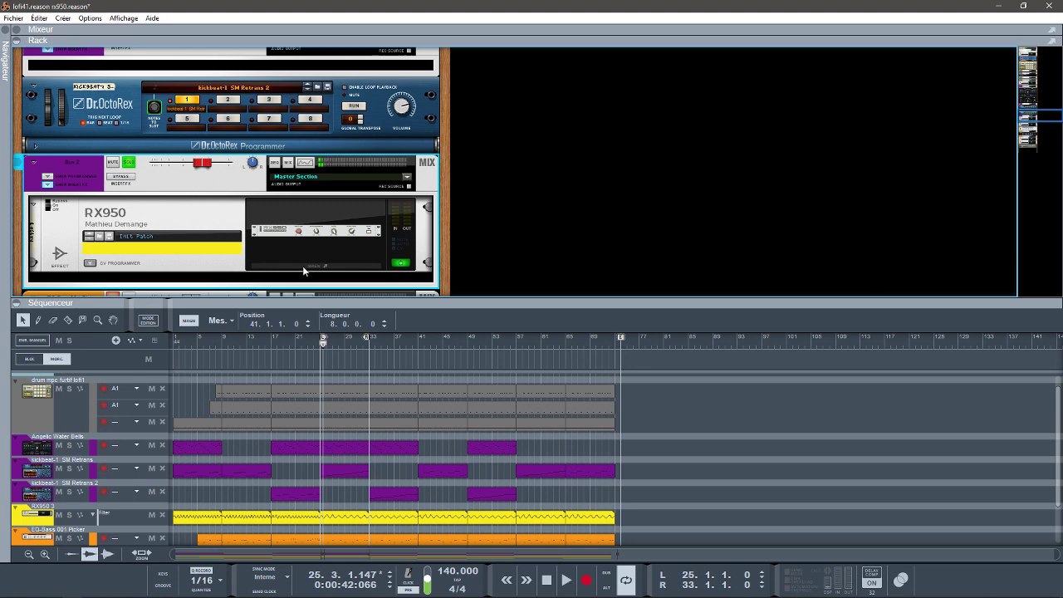
- Mute the RX950 3 track and turn the RX950's Filter knob by hand while the loop plays
{"action": "left_click", "coordinate": [58, 516]}
{"action": "key", "text": "space"}
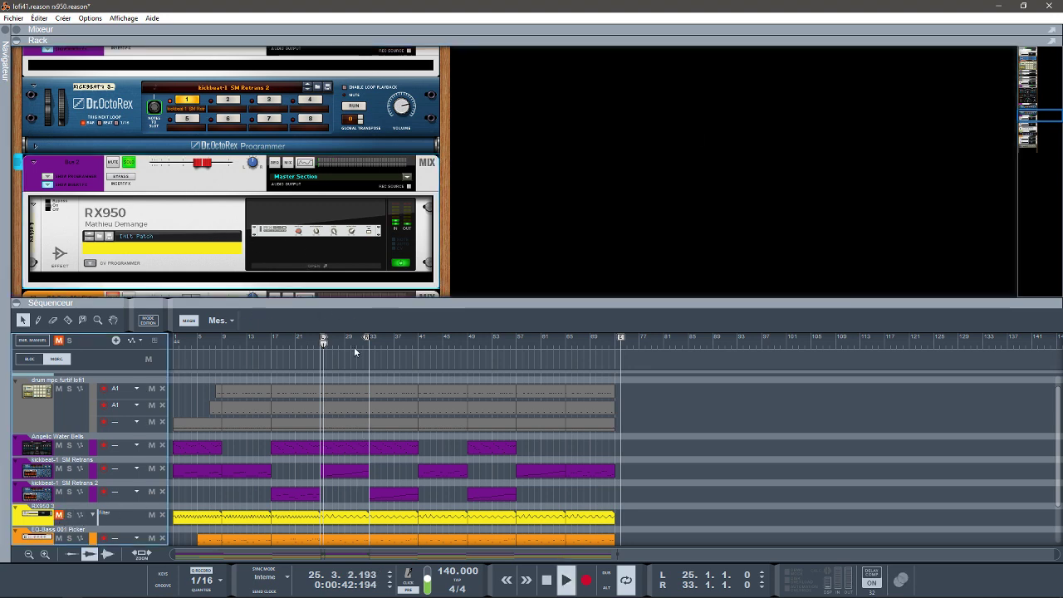
{"action": "left_click", "coordinate": [341, 267]}
{"action": "mouse_move", "coordinate": [714, 111]}
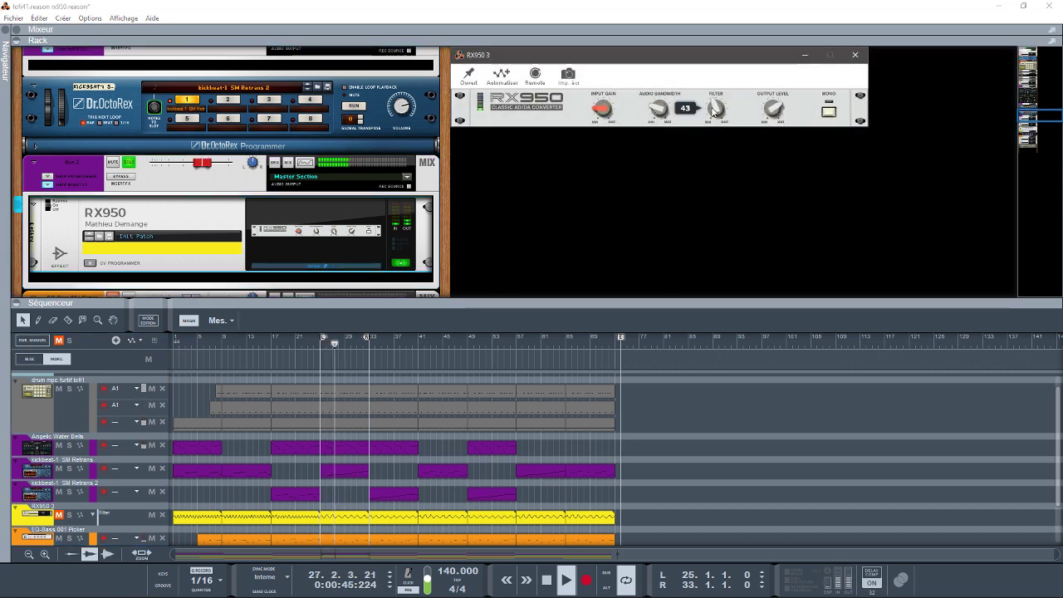
{"action": "mouse_move", "coordinate": [714, 111]}
{"action": "left_mouse_down"}
{"action": "mouse_move", "coordinate": [729, 176]}
{"action": "mouse_move", "coordinate": [708, 37]}
{"action": "mouse_move", "coordinate": [736, 120]}
{"action": "mouse_move", "coordinate": [730, 135]}
{"action": "mouse_move", "coordinate": [725, 98]}
{"action": "left_mouse_up"}
{"action": "key", "text": "space"}
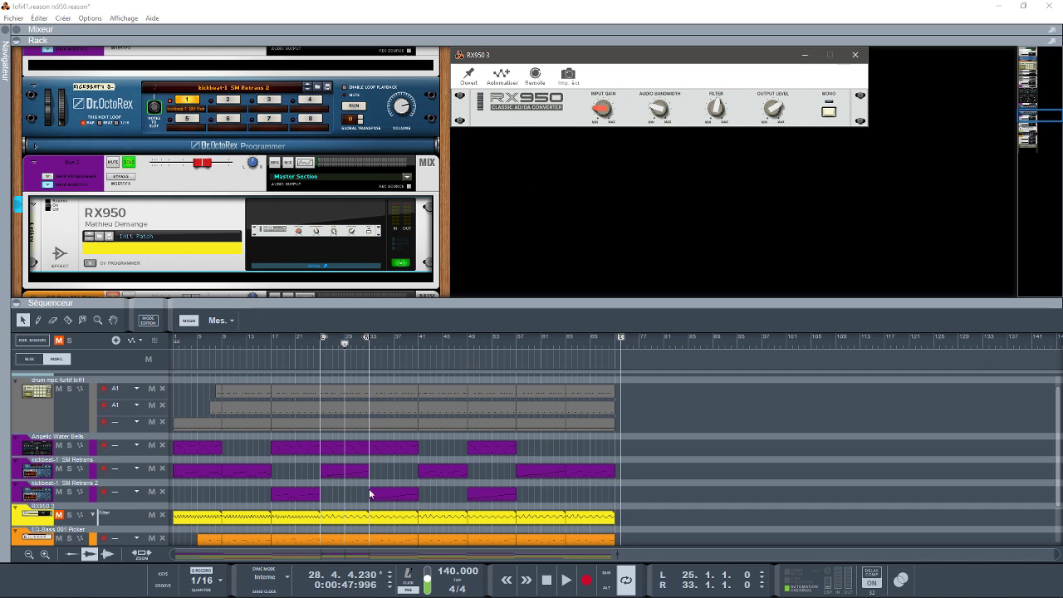
- Delete the Filter automation clip at bars 25 to 33 on the RX950 3 track
{"action": "left_click", "coordinate": [343, 519]}
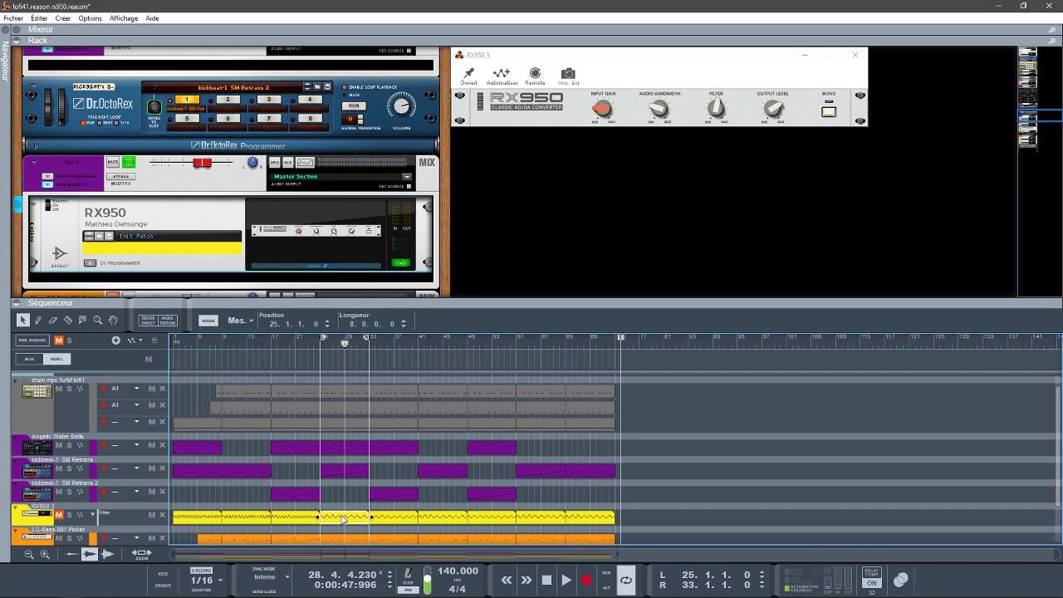
{"action": "key", "text": "Delete"}
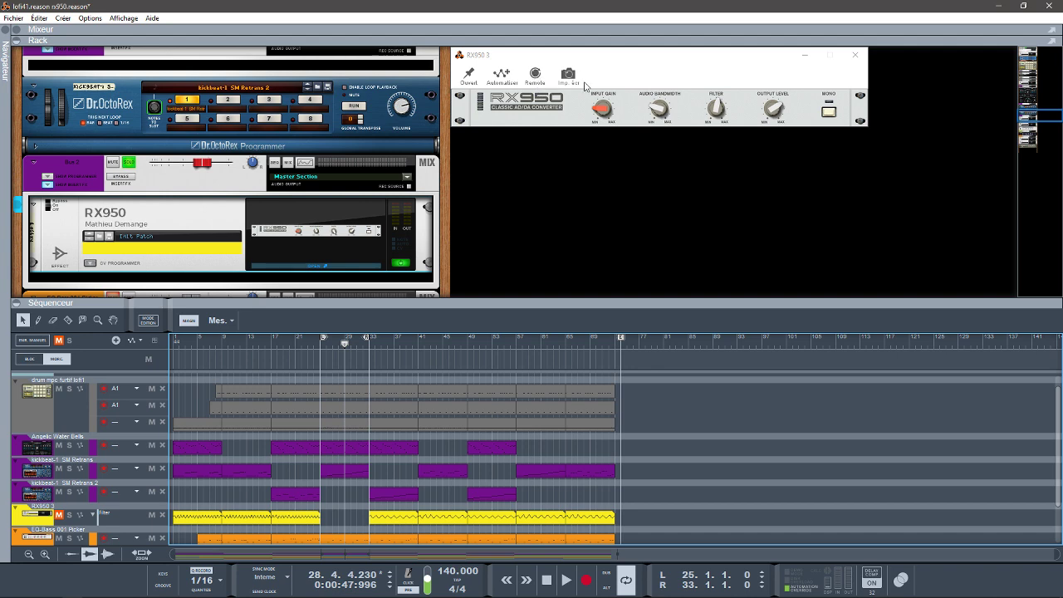
- Clear the Filter knob's remote override mapping and assign it to Ch1-CC 52 by learning from the control surface
{"action": "left_click", "coordinate": [534, 75]}
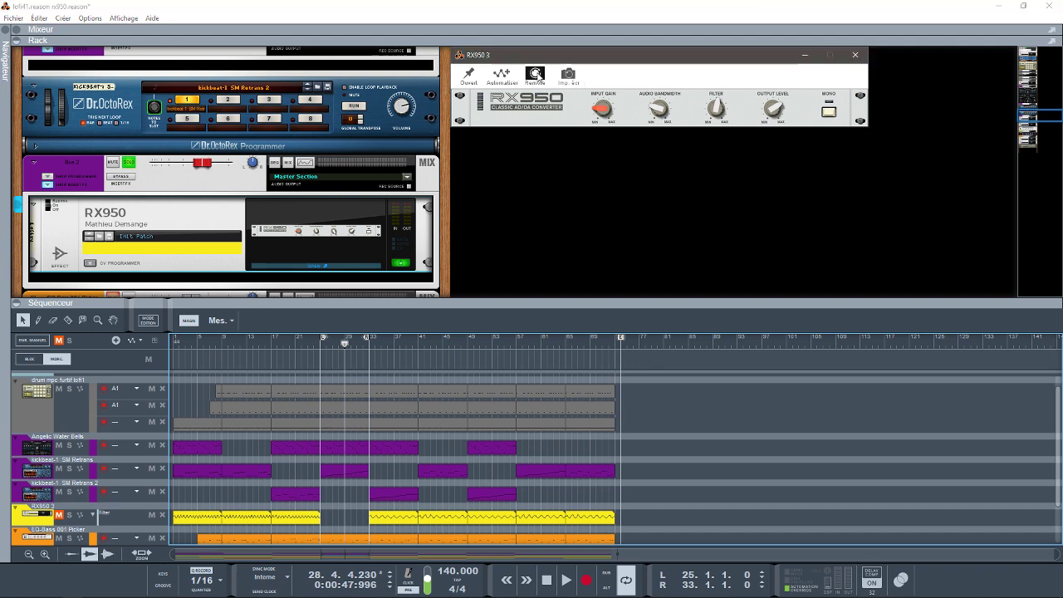
{"action": "left_click", "coordinate": [720, 113]}
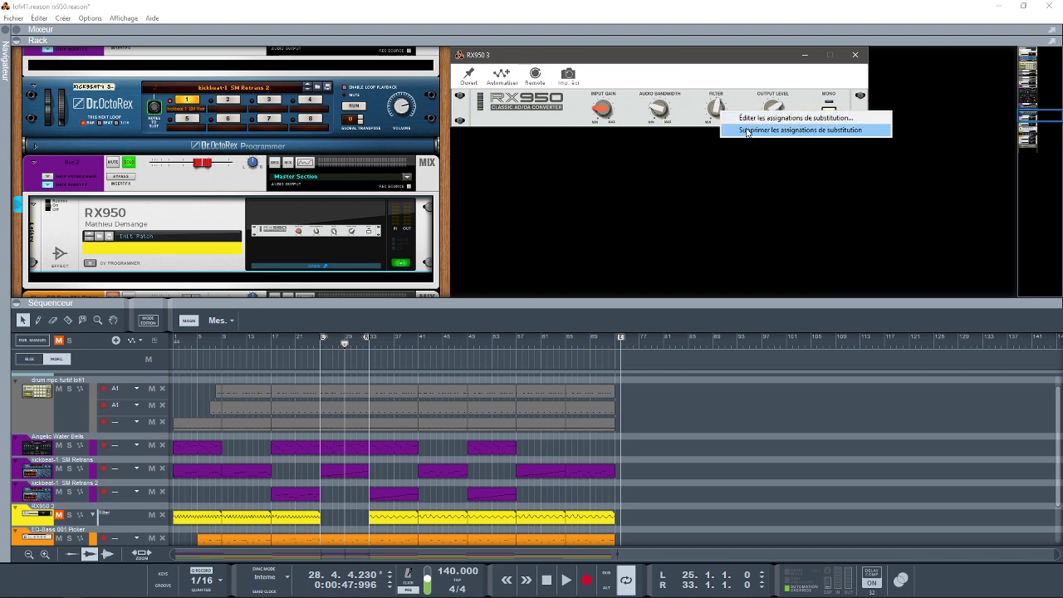
{"action": "left_click", "coordinate": [746, 130]}
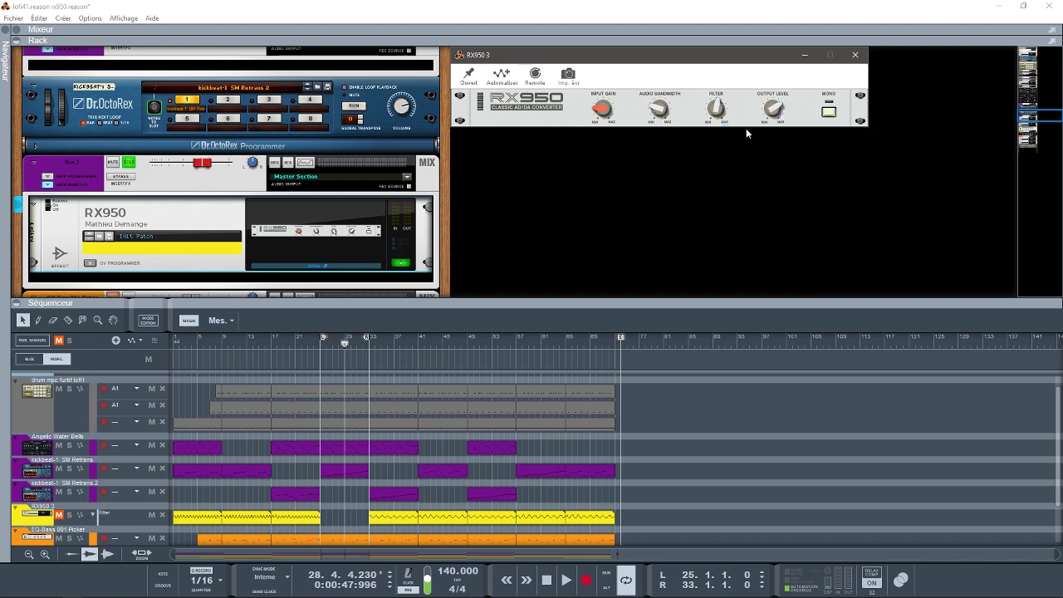
{"action": "mouse_move", "coordinate": [718, 112]}
{"action": "left_click", "coordinate": [535, 75]}
{"action": "double_click", "coordinate": [717, 110]}
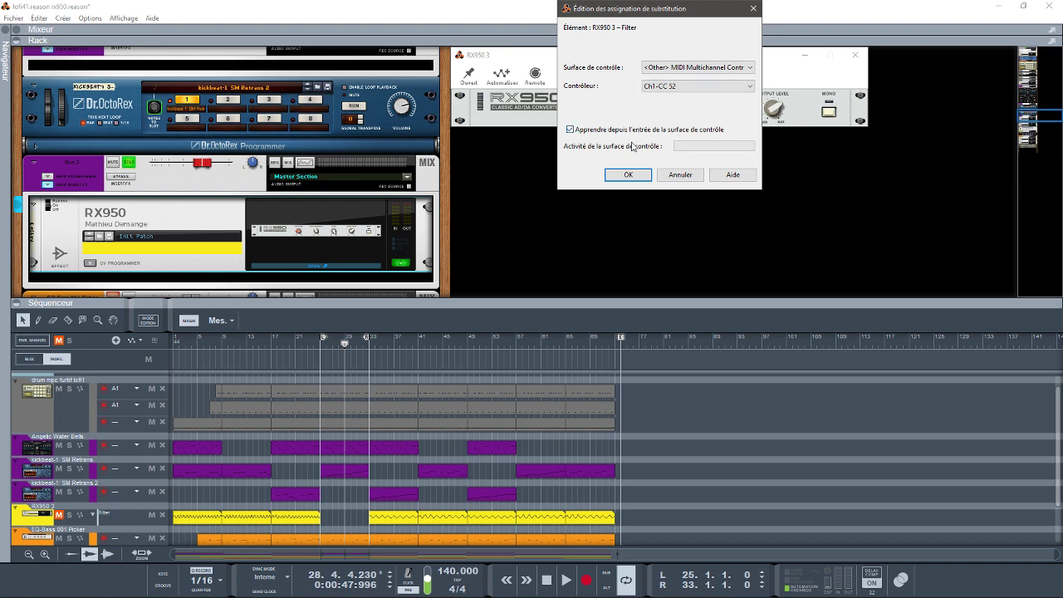
{"action": "left_click", "coordinate": [627, 176]}
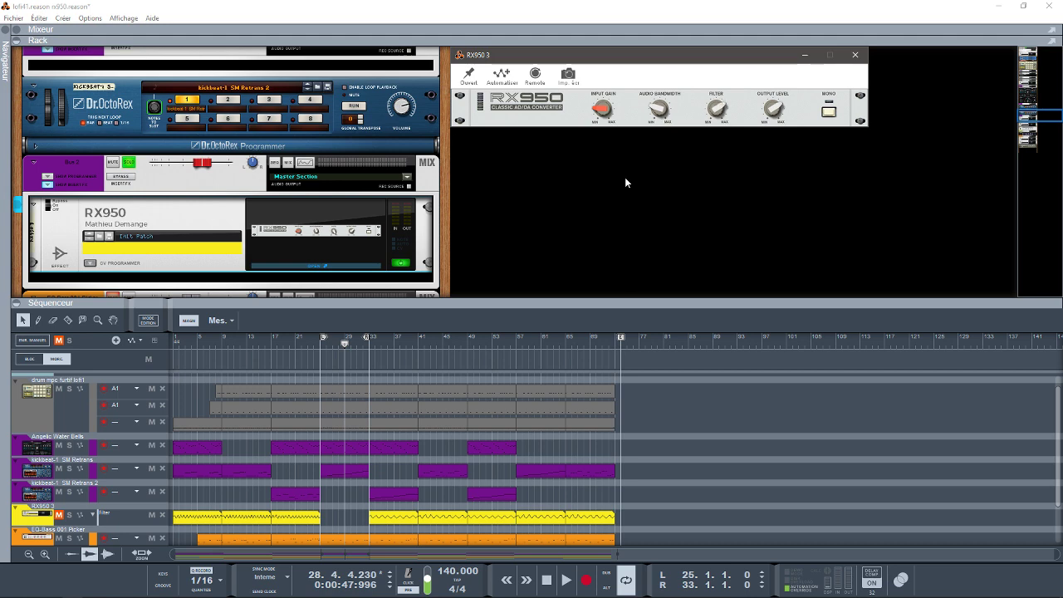
- Try to record Filter automation with the controller from bar 25
{"action": "key", "text": "KP_0"}
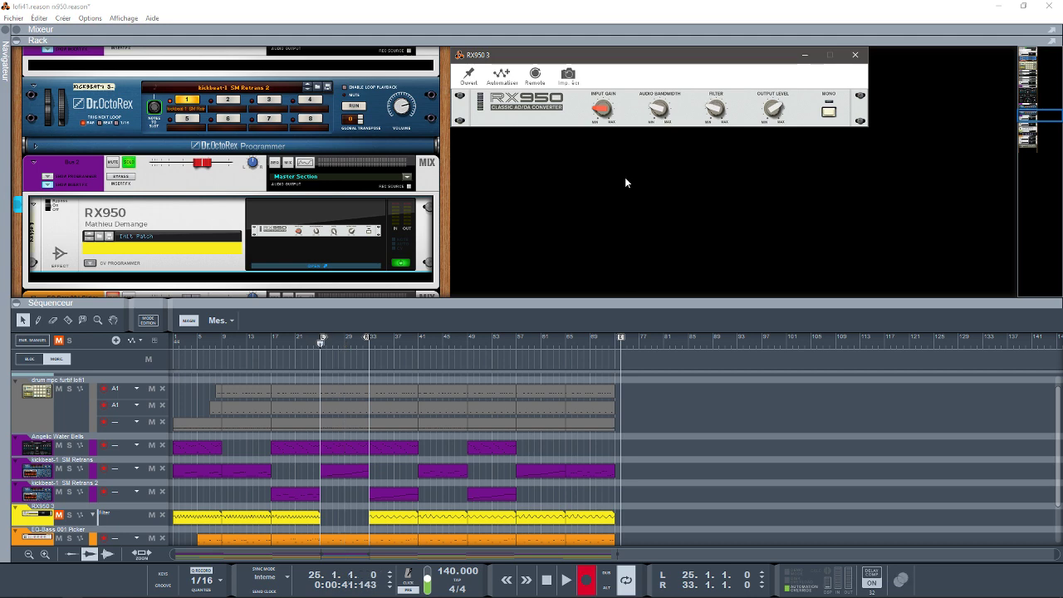
{"action": "key", "text": "space"}
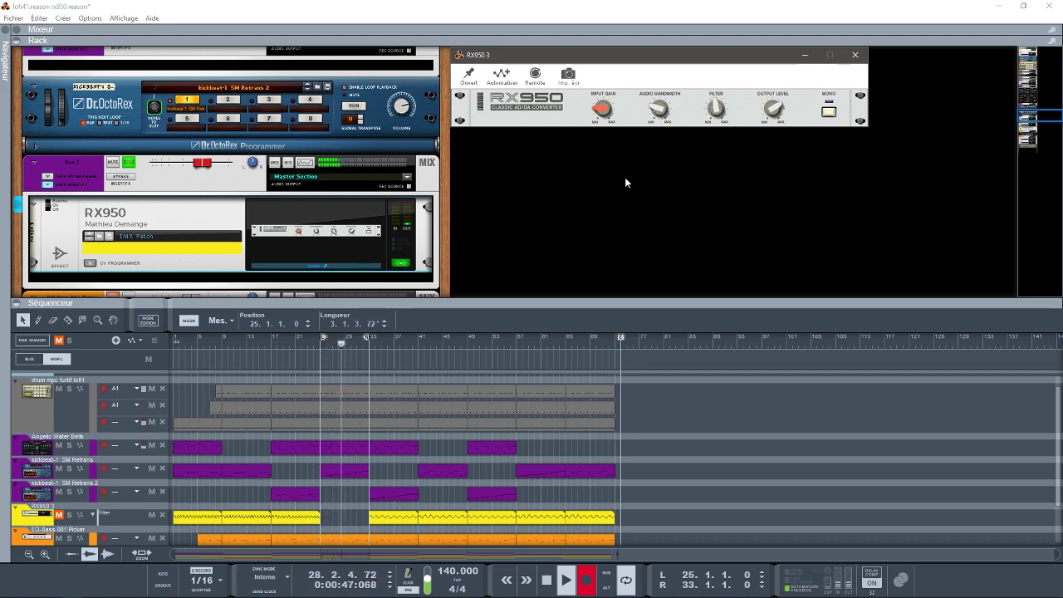
{"action": "key", "text": "space"}
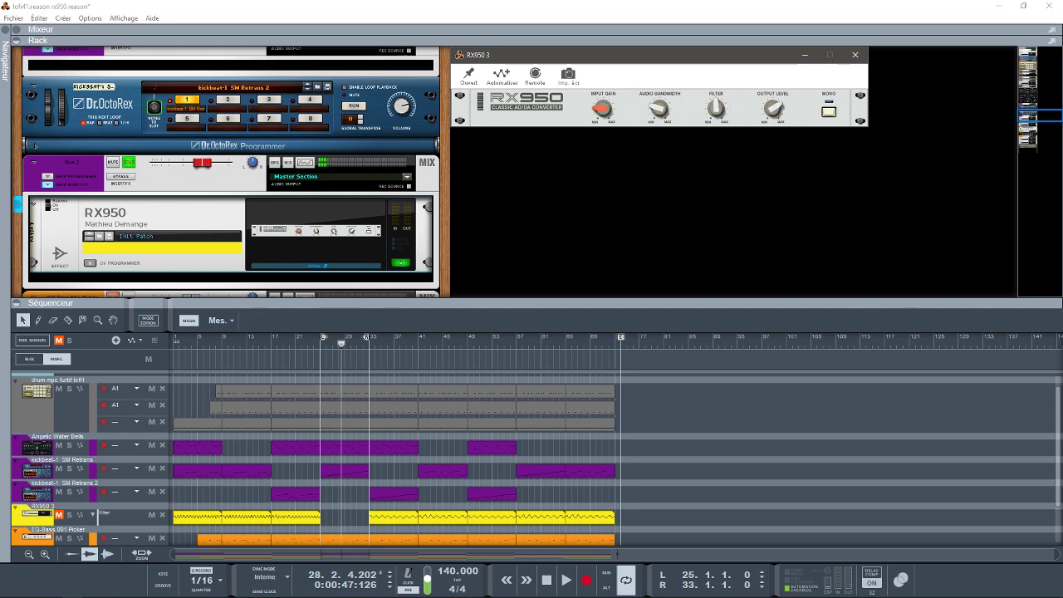
- Select the RX950 3 track for automation recording and record a Filter automation clip across the loop at bars 25 to 33
{"action": "left_click_drag", "start_coordinate": [1057, 423], "coordinate": [1007, 358]}
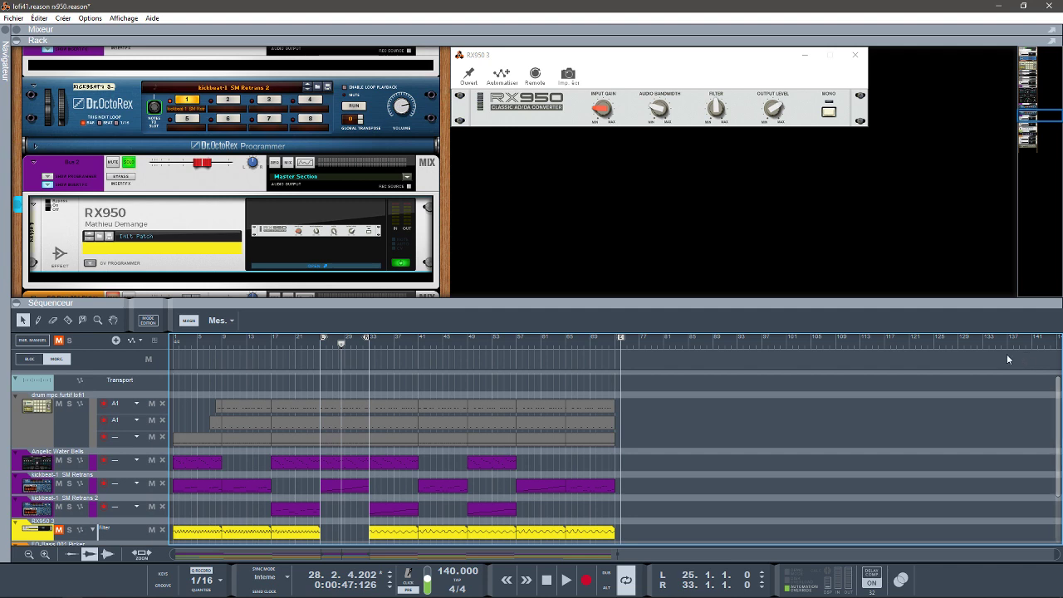
{"action": "left_click", "coordinate": [123, 530]}
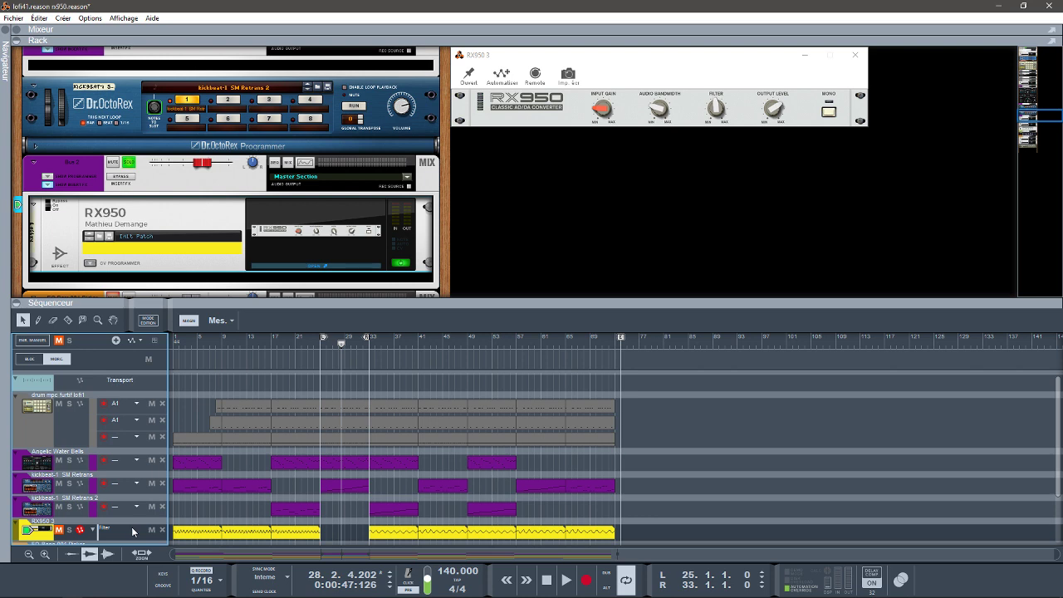
{"action": "key", "text": "KP_0"}
{"action": "key", "text": "KP_Multiply"}
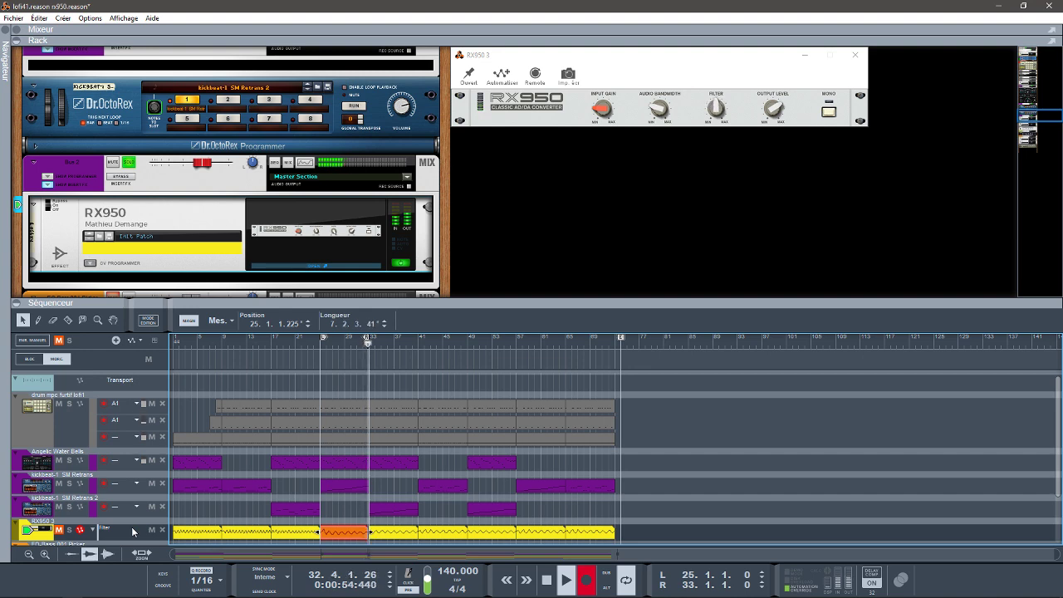
{"action": "key", "text": "space"}
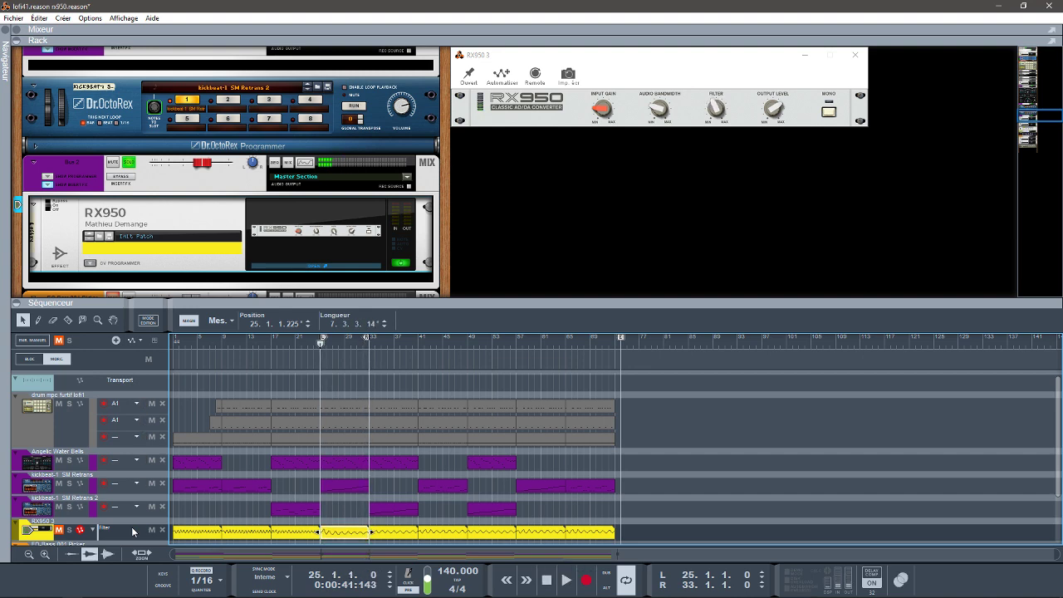
- Play the start of the recorded Filter automation, stop, and unmute the RX950 3 track
{"action": "key", "text": "space"}
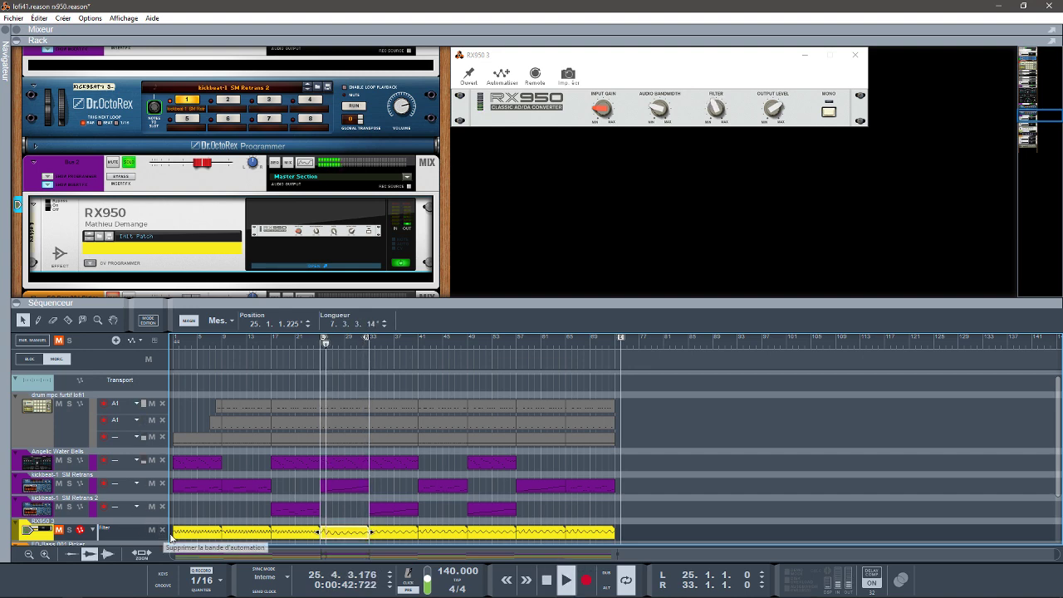
{"action": "key", "text": "space"}
{"action": "left_click", "coordinate": [57, 532]}
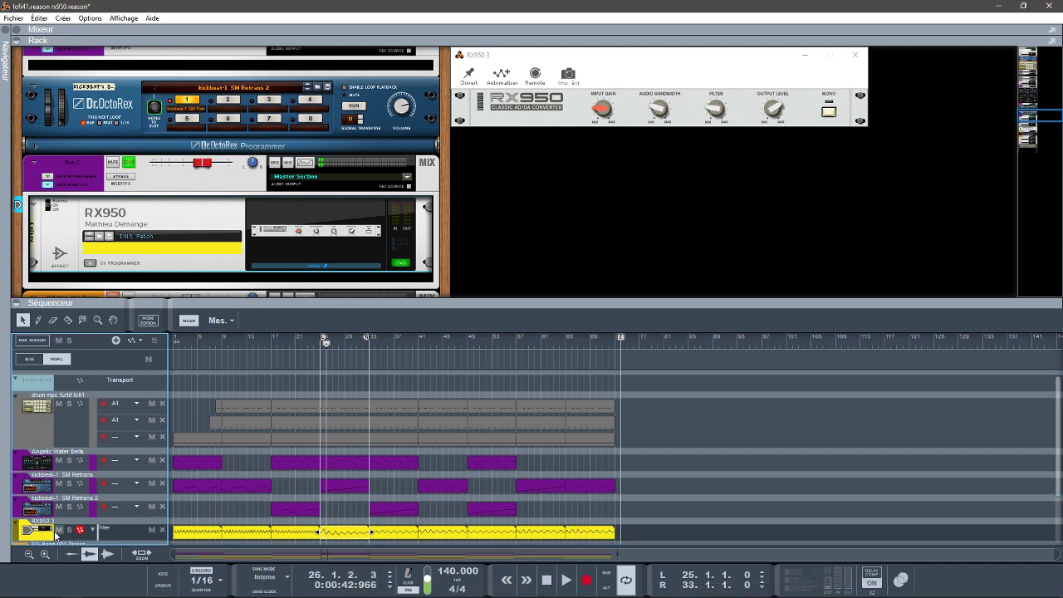
- Play the loop and audition Bus 2 while toggling the Mono switch on RX950 3
{"action": "key", "text": "space"}
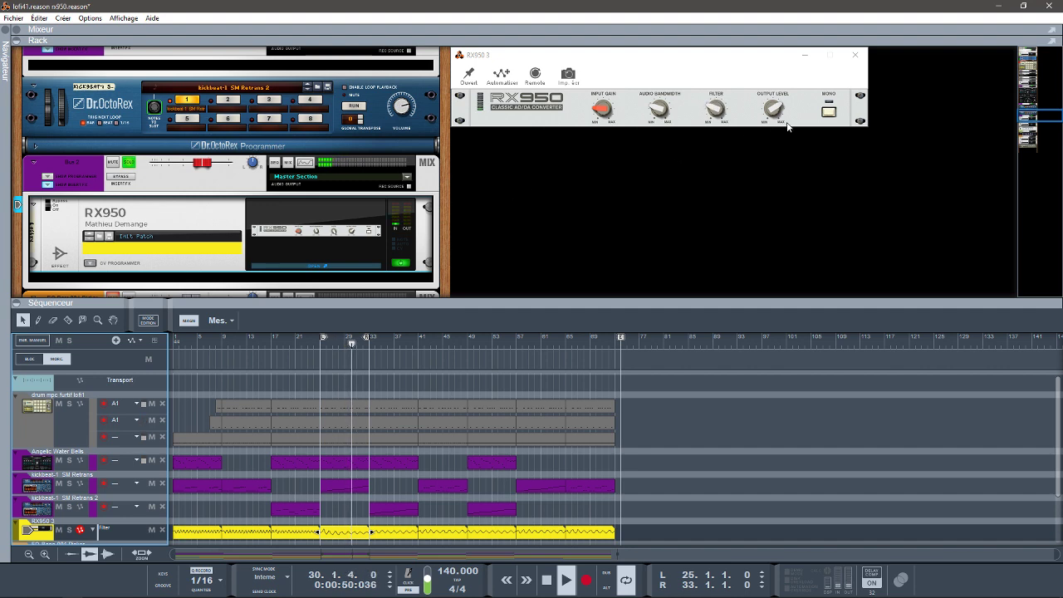
{"action": "left_click", "coordinate": [828, 112]}
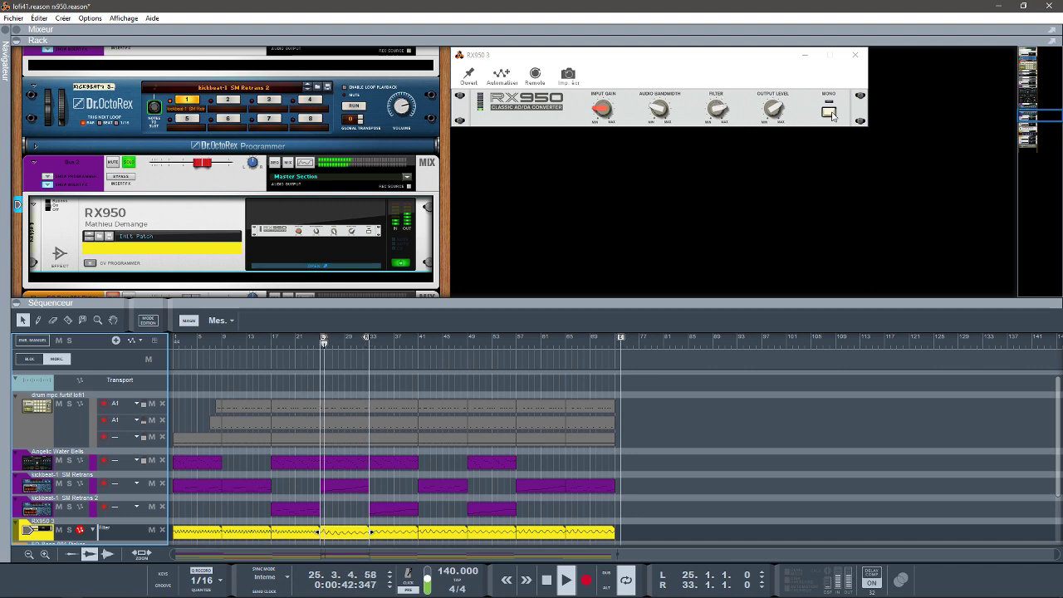
{"action": "left_click", "coordinate": [832, 114]}
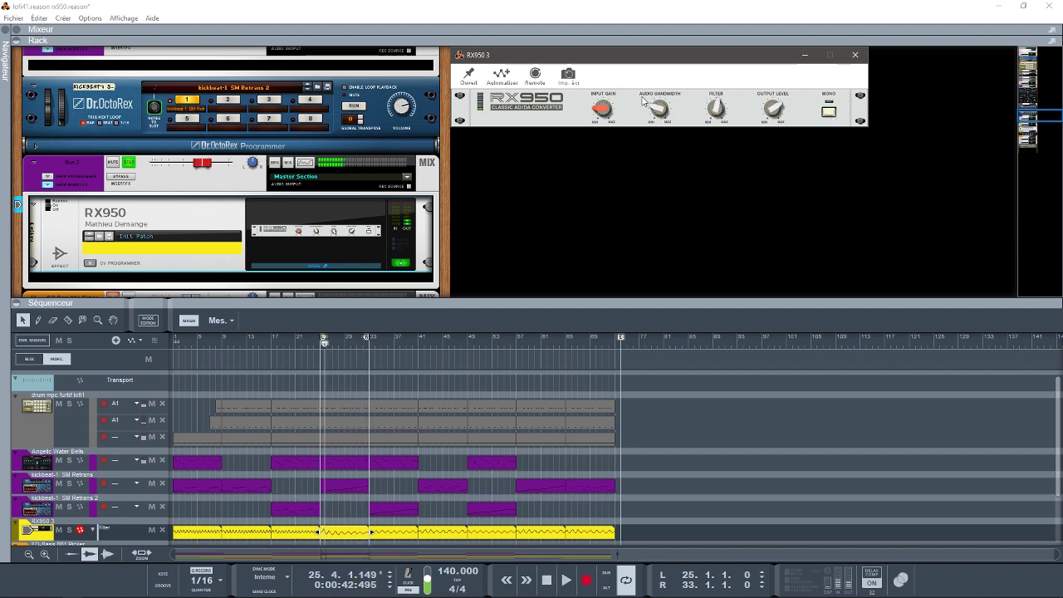
- Turn off solo on the Bus 2 channel and solo the EQ-Bass 001 Picker channel
{"action": "left_click_drag", "start_coordinate": [1041, 117], "coordinate": [1044, 123]}
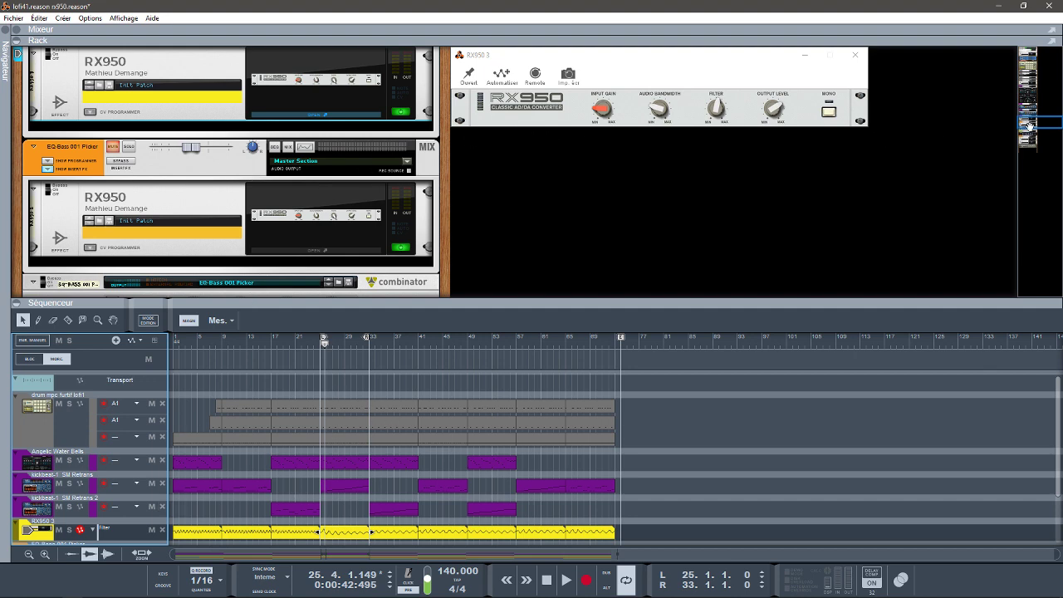
{"action": "left_click_drag", "start_coordinate": [1029, 126], "coordinate": [1028, 118]}
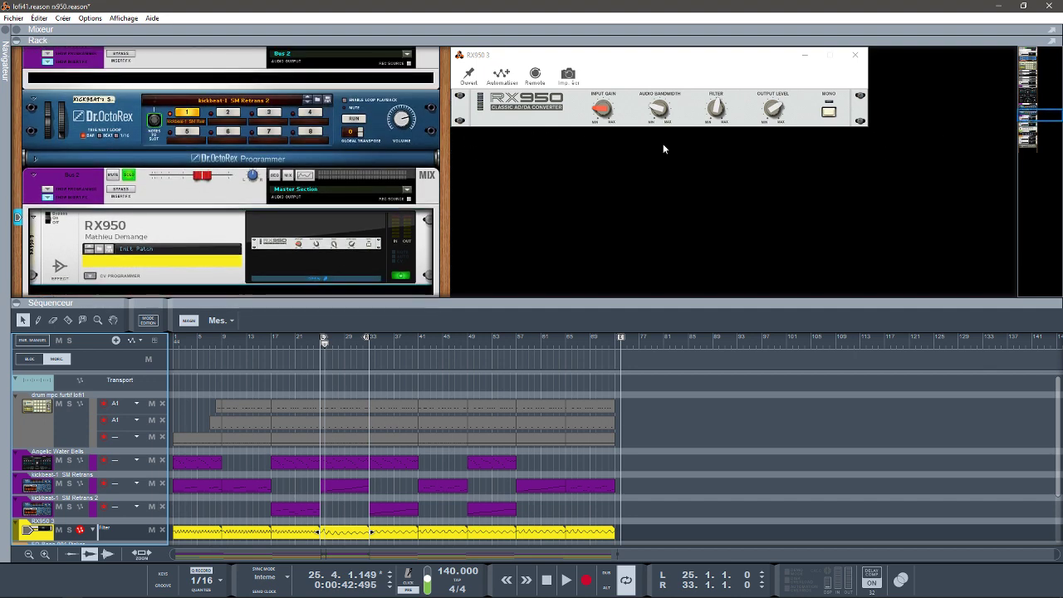
{"action": "left_click", "coordinate": [131, 175]}
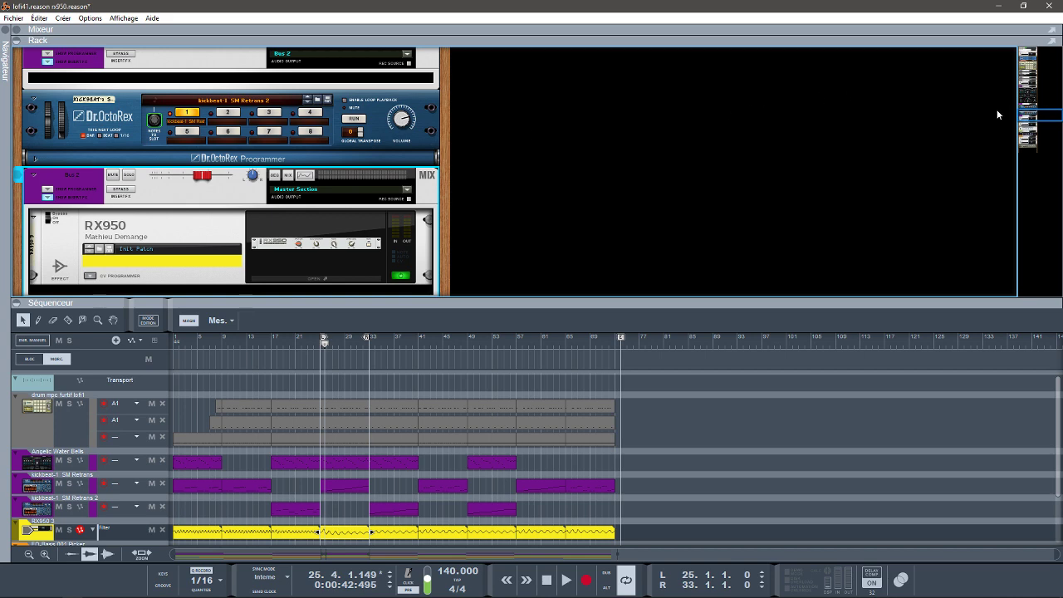
{"action": "left_click_drag", "start_coordinate": [1021, 114], "coordinate": [1024, 122]}
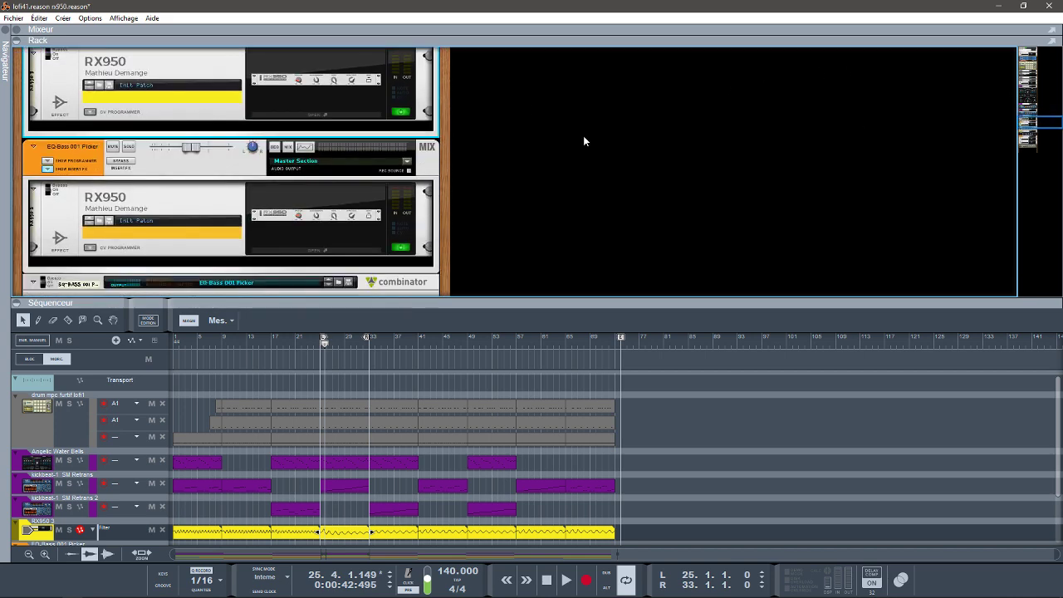
{"action": "left_click", "coordinate": [128, 150]}
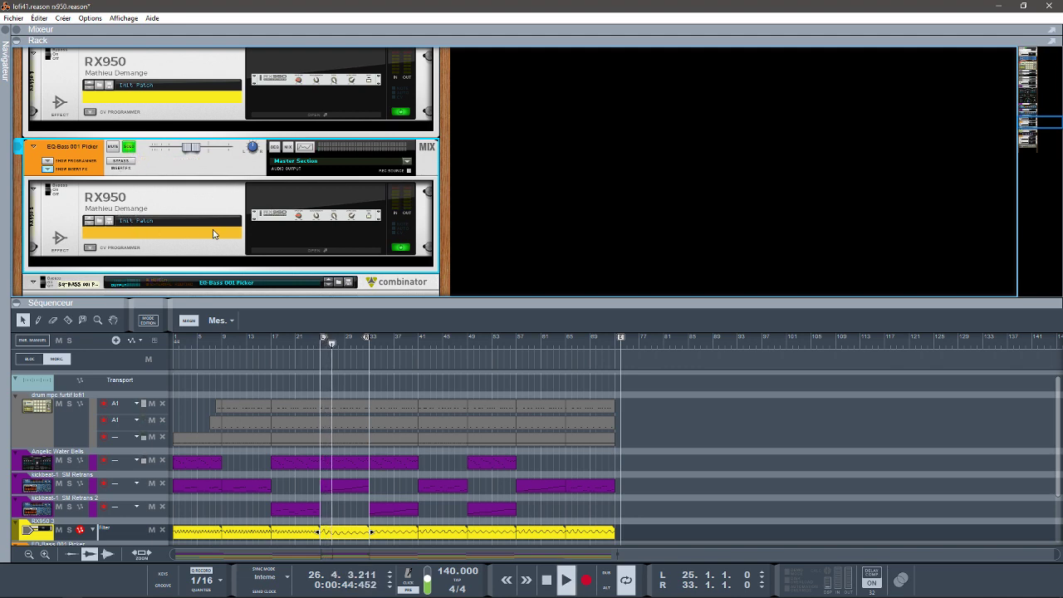
- Audition the soloed bass with its insert effect bypassed and active, and open the RX950 2 plugin window
{"action": "left_click", "coordinate": [315, 250]}
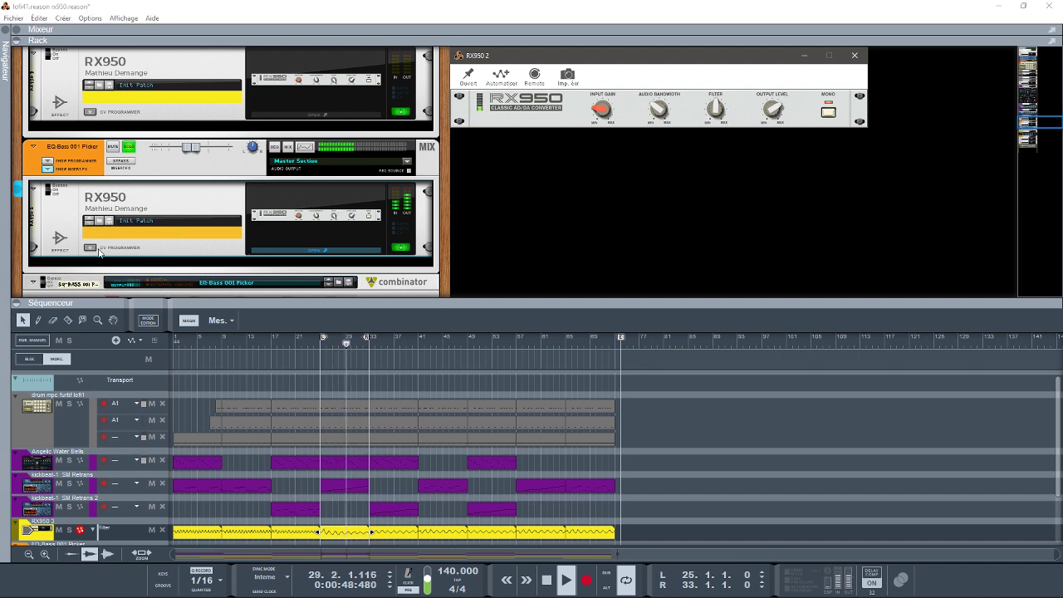
{"action": "left_click", "coordinate": [127, 168]}
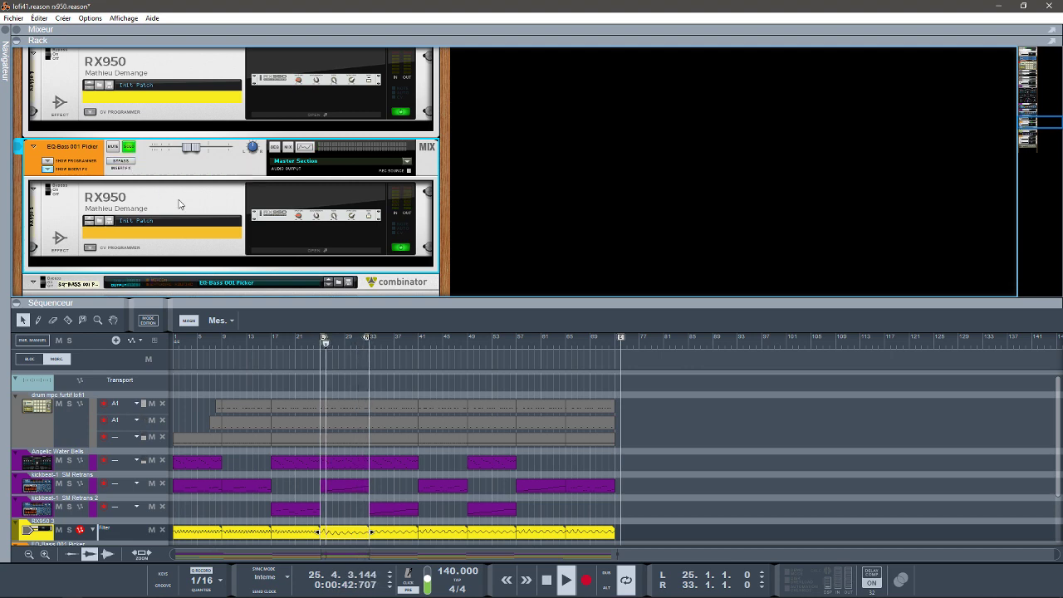
{"action": "left_click", "coordinate": [288, 249]}
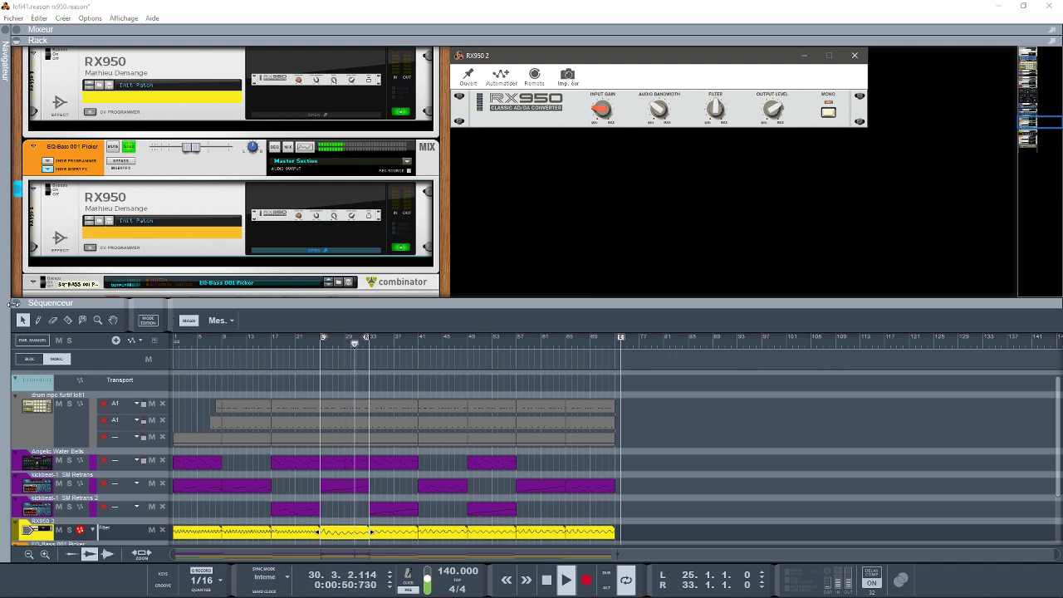
- Collapse the sequencer, show the devices inside the EQ-Bass 001 Picker Combinator, and reopen the RX950 2 plugin window
{"action": "left_click", "coordinate": [17, 303]}
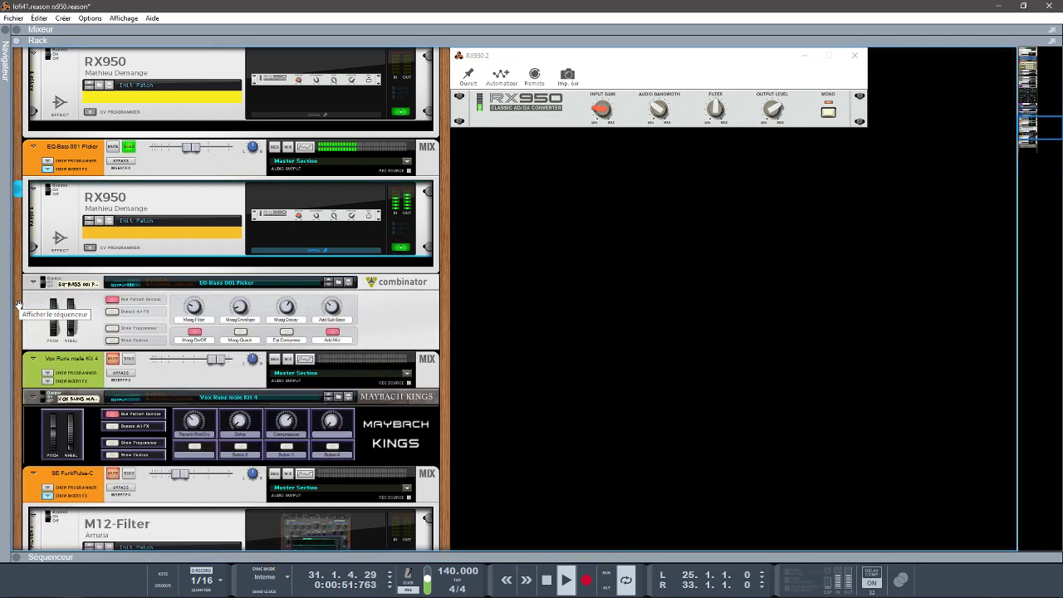
{"action": "left_click", "coordinate": [113, 340]}
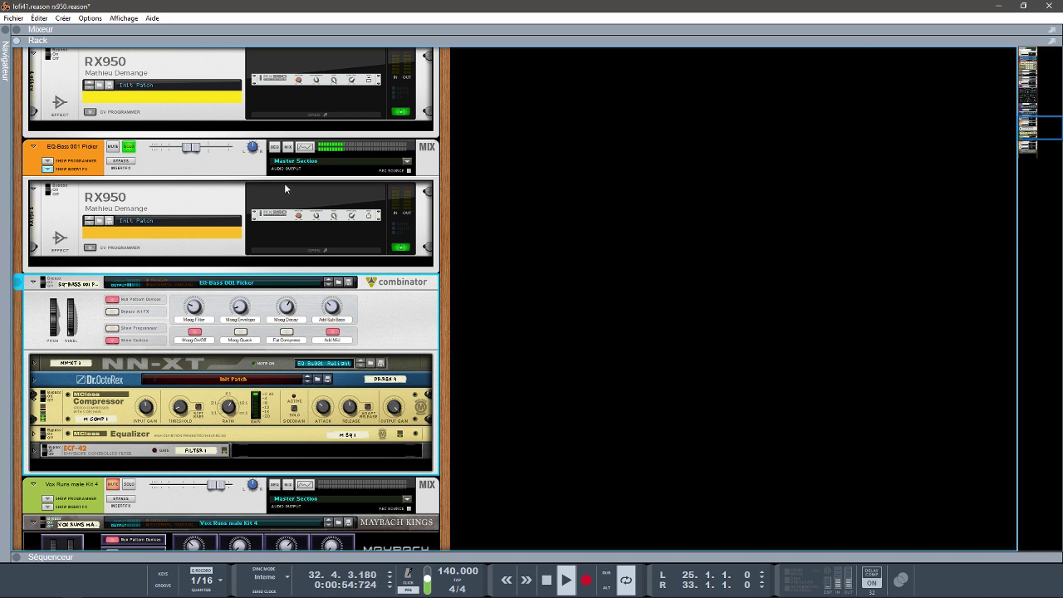
{"action": "left_click", "coordinate": [287, 249]}
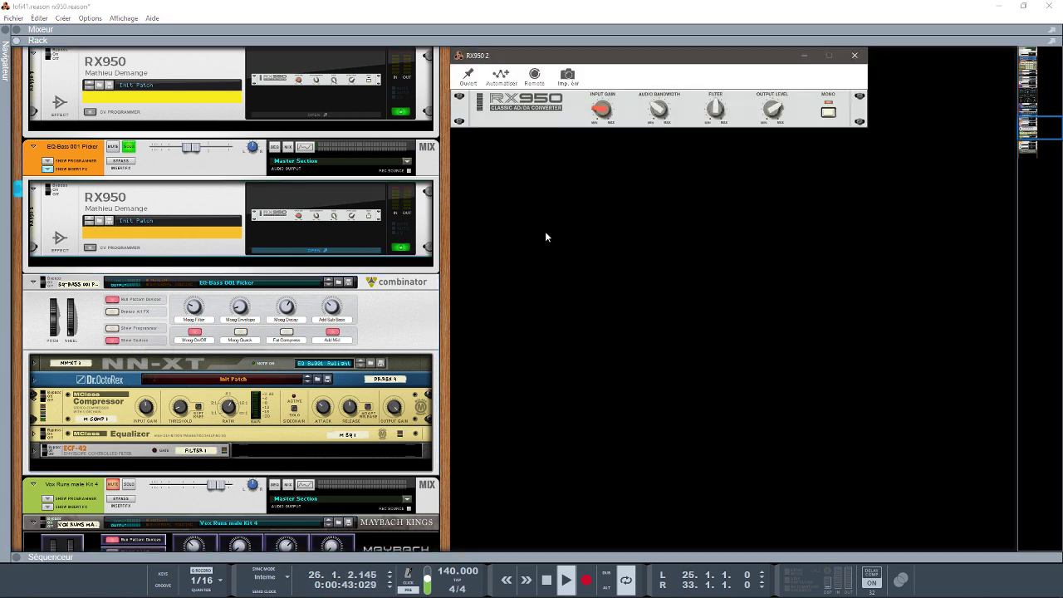
- Try the Mono switch and adjust Filter, Audio Bandwidth and Input Gain on RX950 2 during playback, and stop playback
{"action": "left_click", "coordinate": [830, 114]}
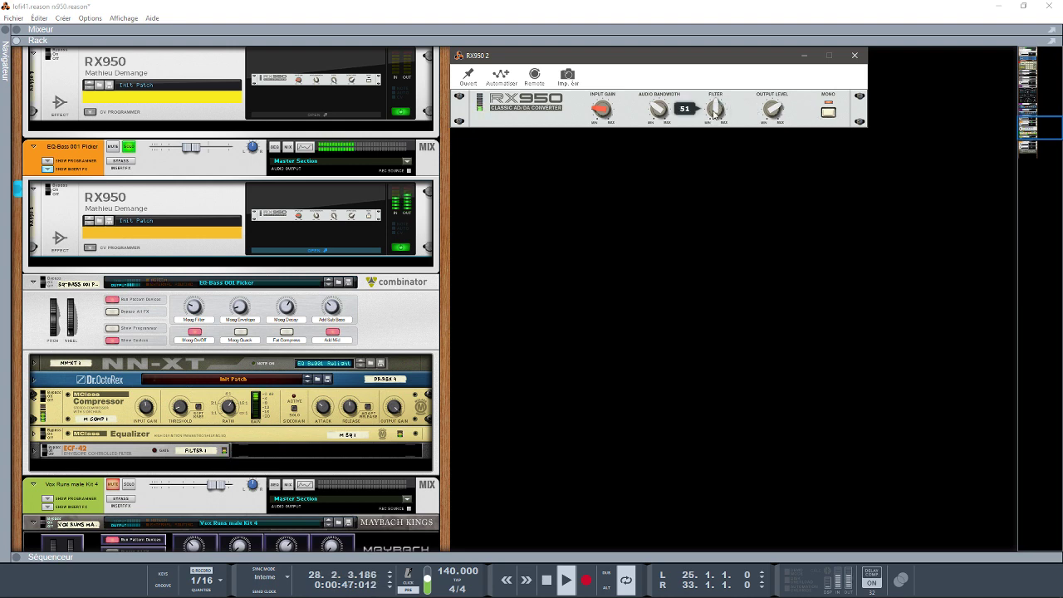
{"action": "left_click_drag", "start_coordinate": [719, 115], "coordinate": [767, 175]}
{"action": "left_click_drag", "start_coordinate": [655, 109], "coordinate": [646, 14]}
{"action": "left_click_drag", "start_coordinate": [717, 123], "coordinate": [713, 85]}
{"action": "left_click_drag", "start_coordinate": [661, 110], "coordinate": [675, 200]}
{"action": "left_click_drag", "start_coordinate": [602, 109], "coordinate": [596, 84]}
{"action": "left_click_drag", "start_coordinate": [714, 111], "coordinate": [692, 81]}
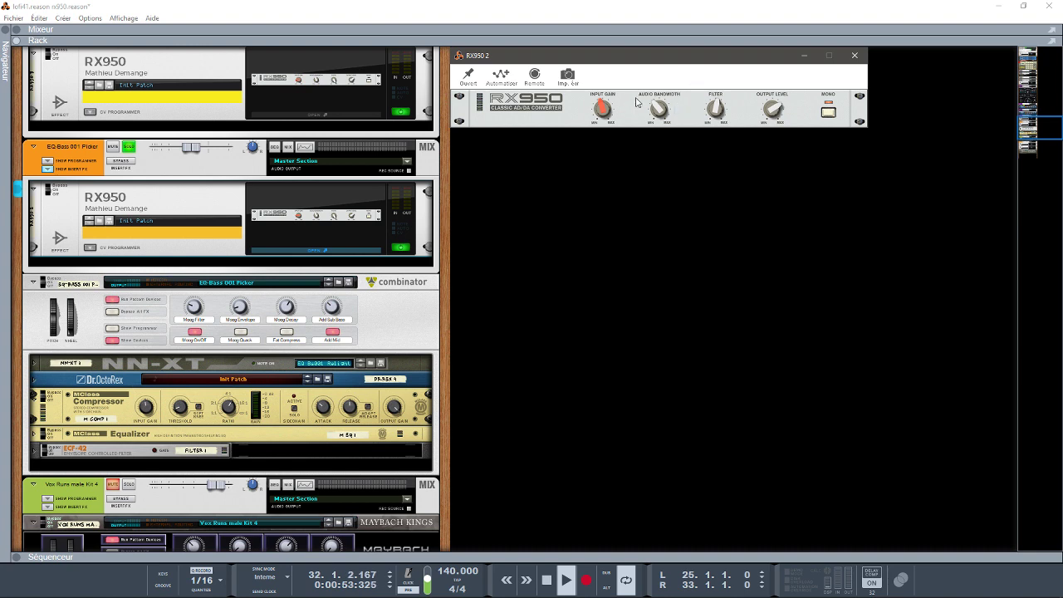
{"action": "left_click_drag", "start_coordinate": [647, 118], "coordinate": [617, 127]}
{"action": "left_click_drag", "start_coordinate": [714, 112], "coordinate": [714, 111]}
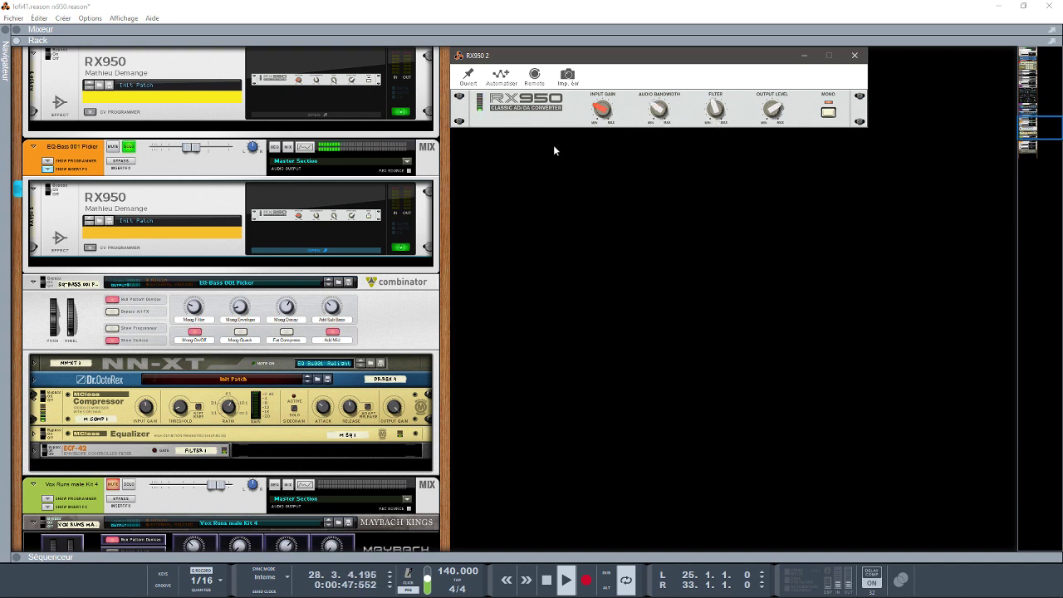
{"action": "key", "text": "space"}
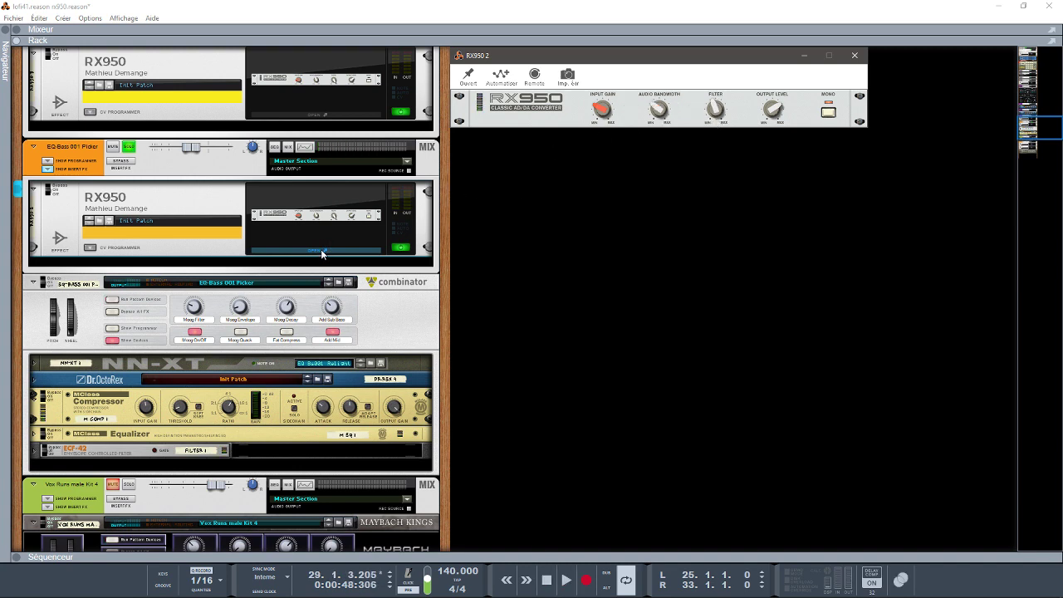
- Move the solo from EQ-Bass 001 Picker to the SE FunkPulse-C channel and bypass that channel's insert effects
{"action": "left_click_drag", "start_coordinate": [1037, 133], "coordinate": [1036, 142]}
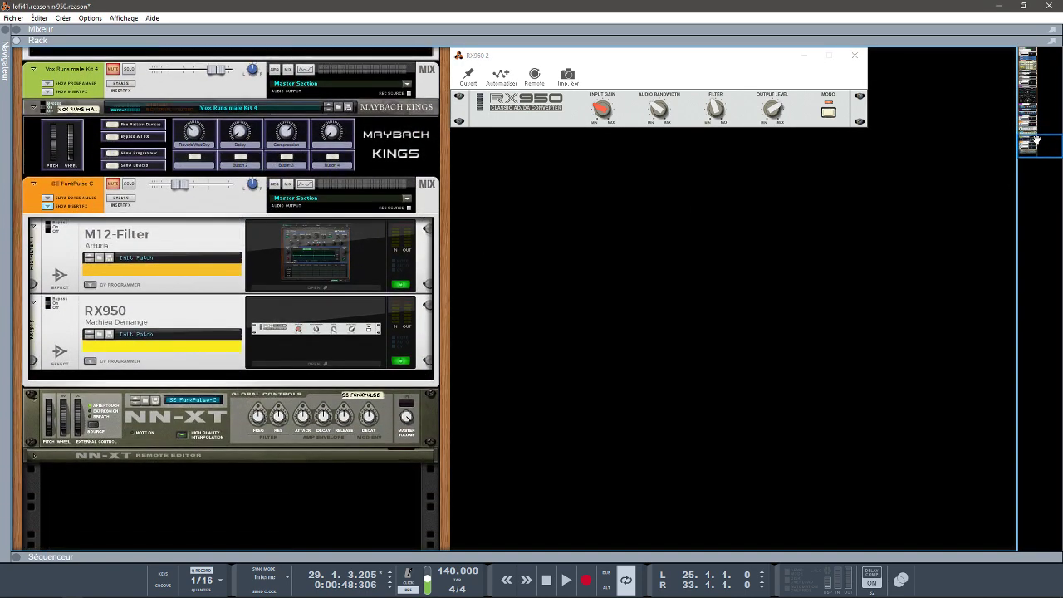
{"action": "left_click", "coordinate": [129, 184]}
{"action": "left_click_drag", "start_coordinate": [1030, 145], "coordinate": [1034, 121]}
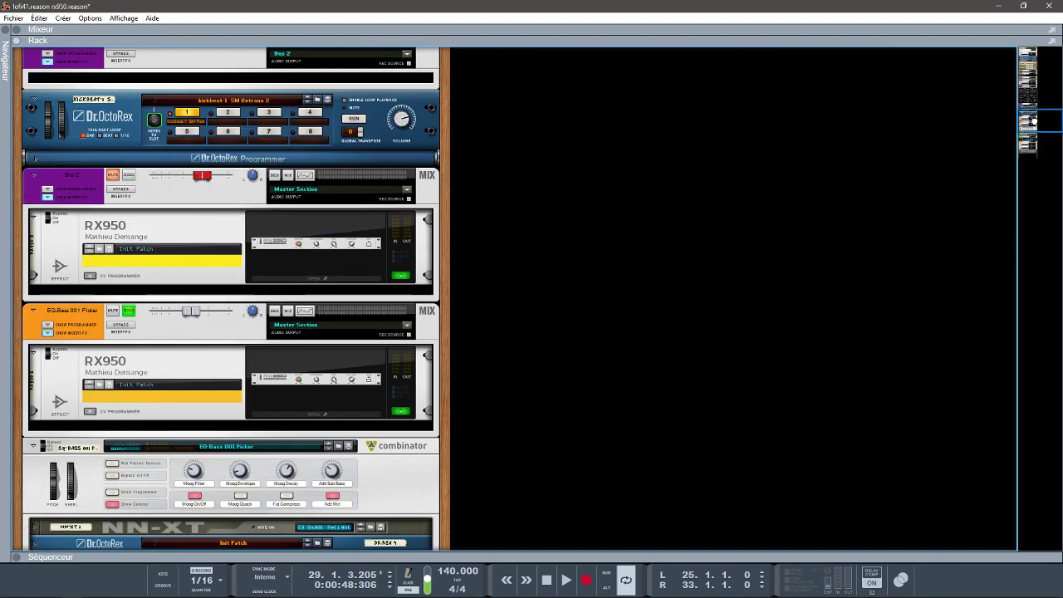
{"action": "scroll", "coordinate": [654, 179], "scroll_direction": "down", "scroll_amount": 3}
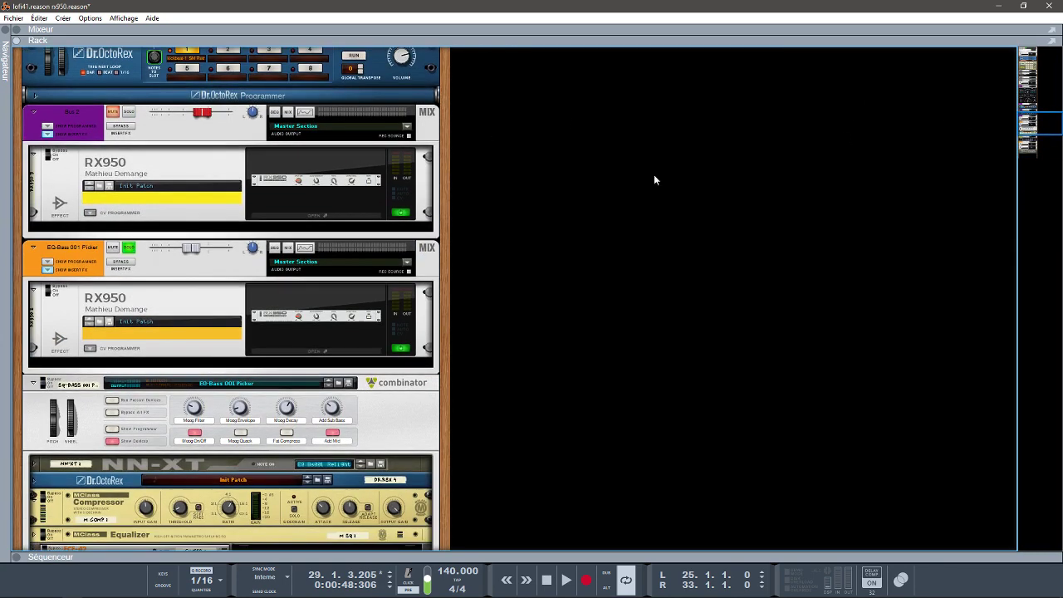
{"action": "left_click", "coordinate": [128, 249]}
{"action": "left_click_drag", "start_coordinate": [1038, 126], "coordinate": [1039, 150]}
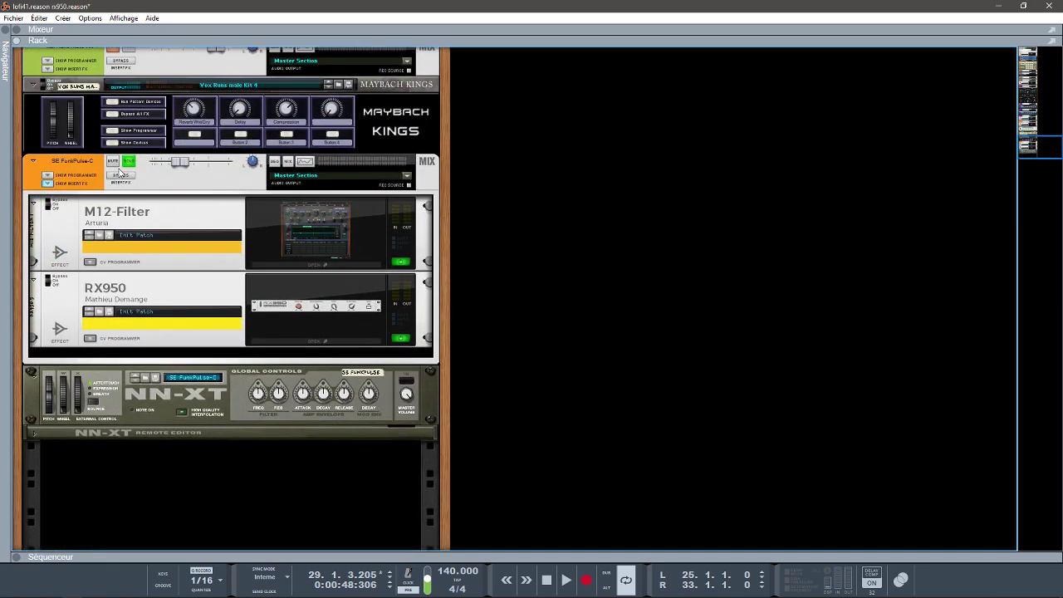
{"action": "left_click", "coordinate": [120, 177]}
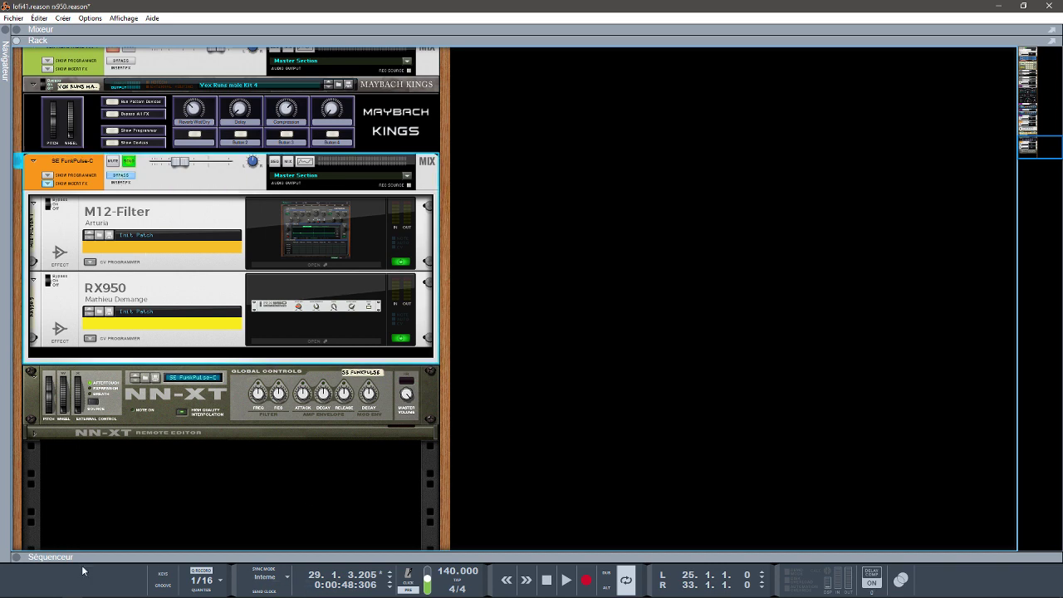
- Show the sequencer and move the loop locators to bars 9 and 17
{"action": "left_click", "coordinate": [18, 557]}
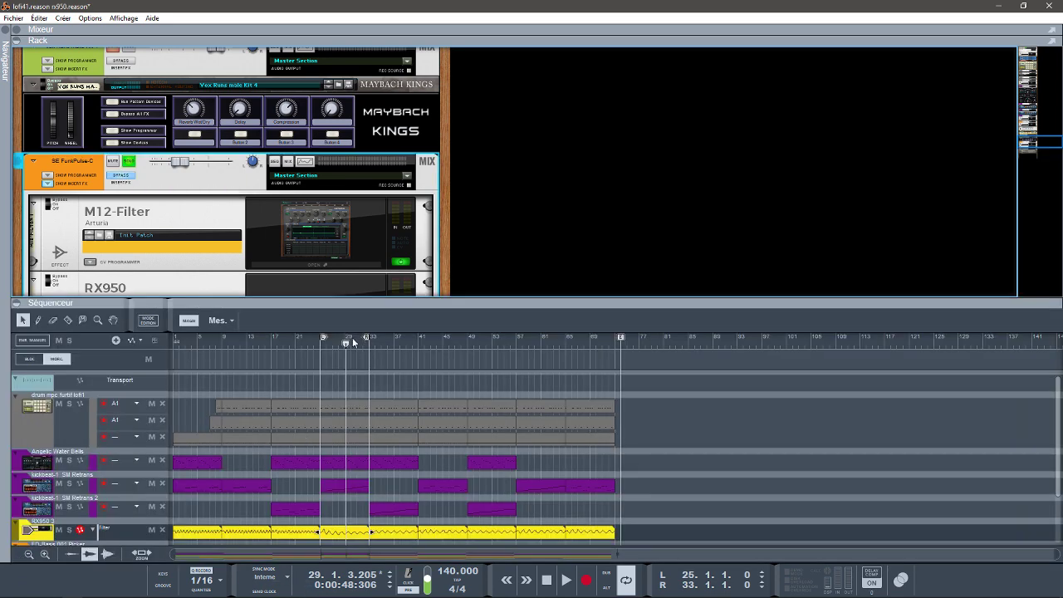
{"action": "left_click_drag", "start_coordinate": [324, 340], "coordinate": [225, 339]}
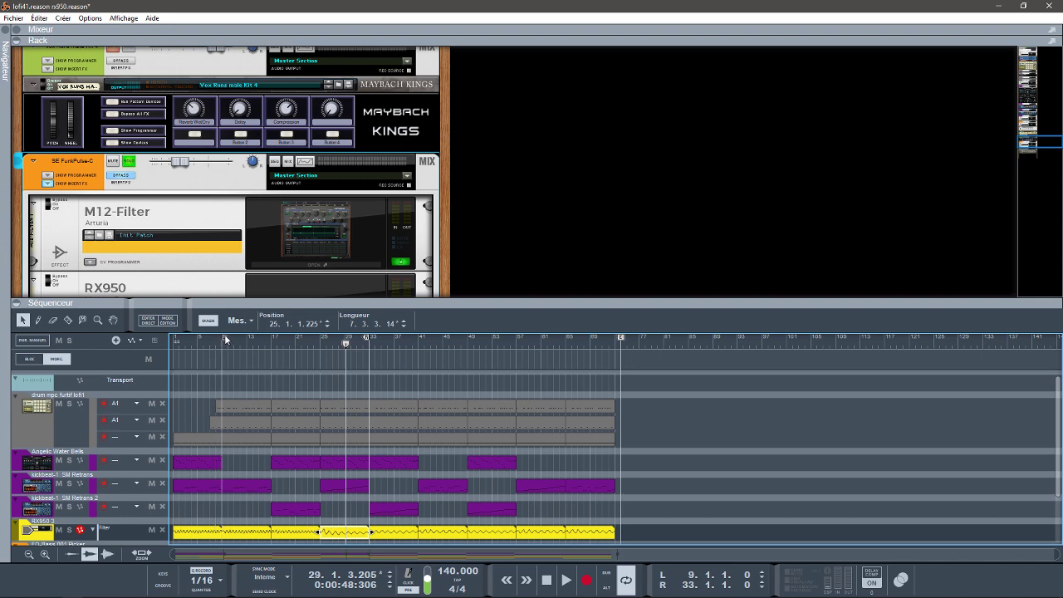
{"action": "left_click_drag", "start_coordinate": [366, 339], "coordinate": [272, 340]}
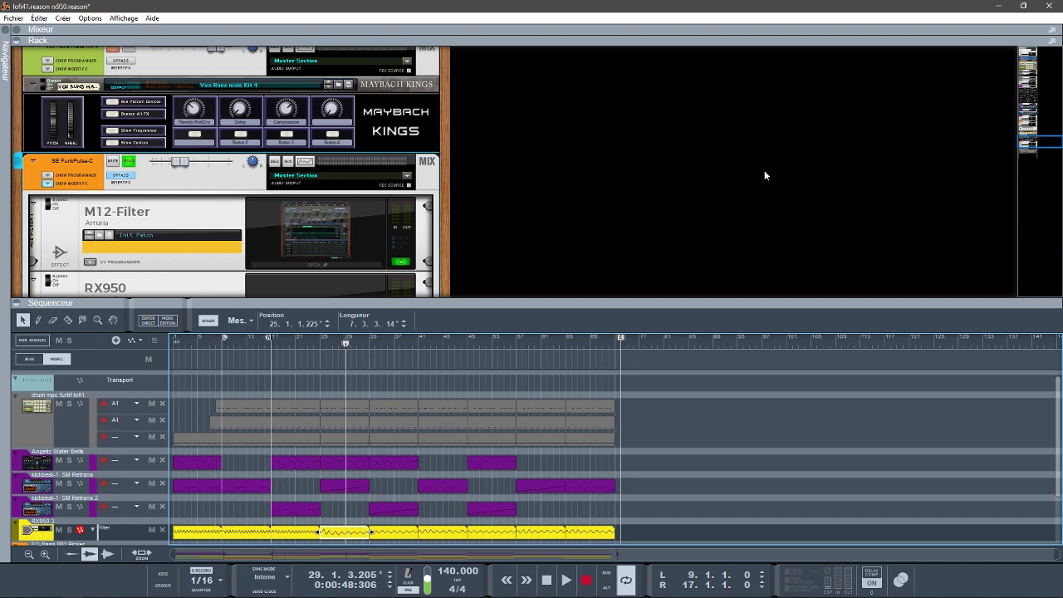
- Play SE FunkPulse-C from the left locator at bar 9 and collapse the sequencer to enlarge the rack
{"action": "left_click_drag", "start_coordinate": [1037, 141], "coordinate": [1038, 144]}
{"action": "key", "text": "KP_1"}
{"action": "key", "text": "space"}
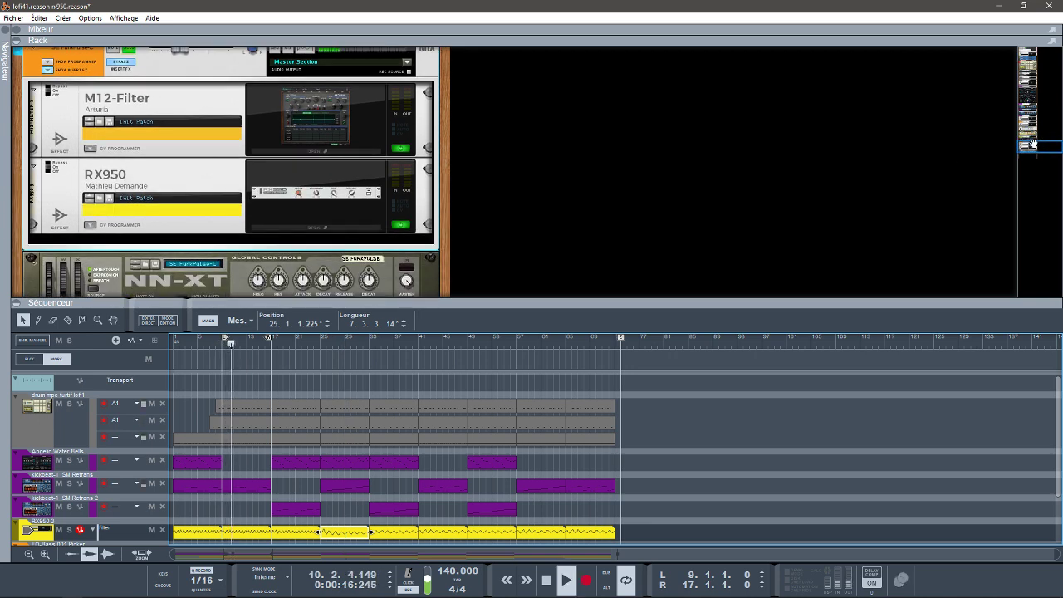
{"action": "scroll", "coordinate": [649, 207], "scroll_direction": "down", "scroll_amount": 4}
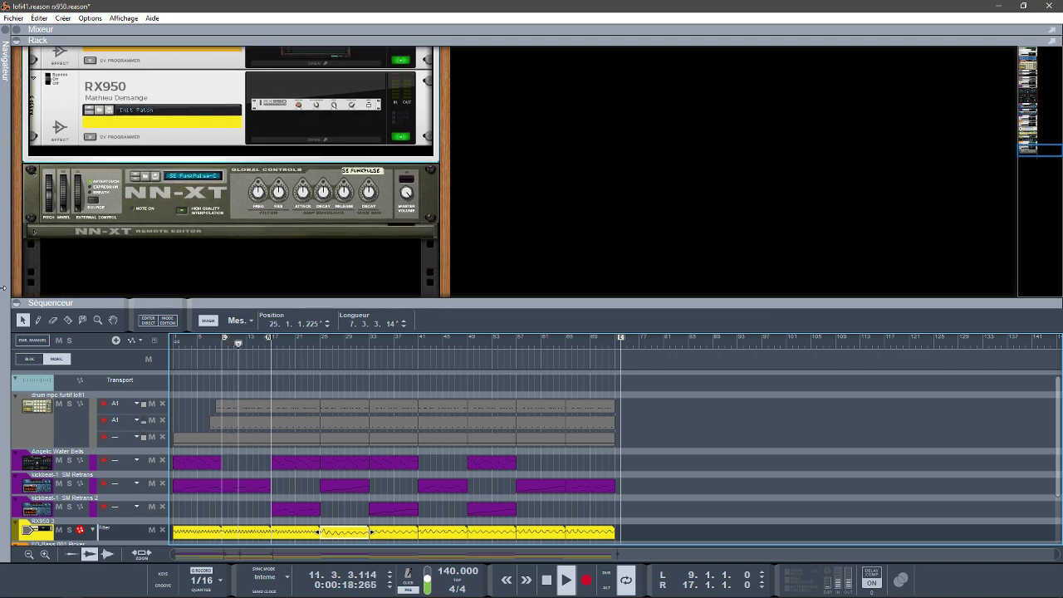
{"action": "left_click", "coordinate": [13, 303]}
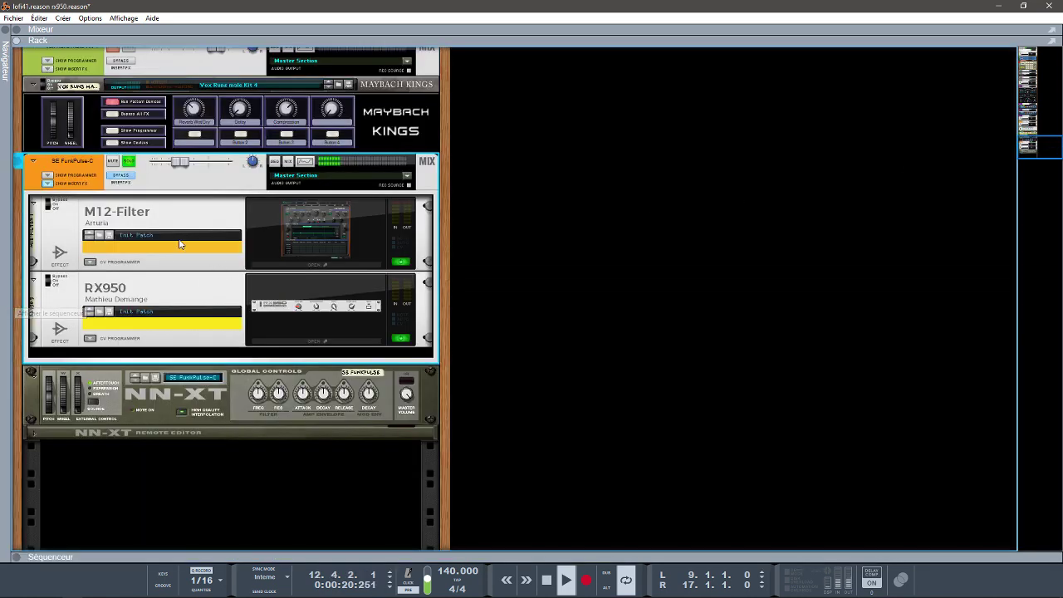
- Reactivate the insert effects on SE FunkPulse-C and compare its RX950 bypassed and switched on
{"action": "left_click", "coordinate": [129, 179]}
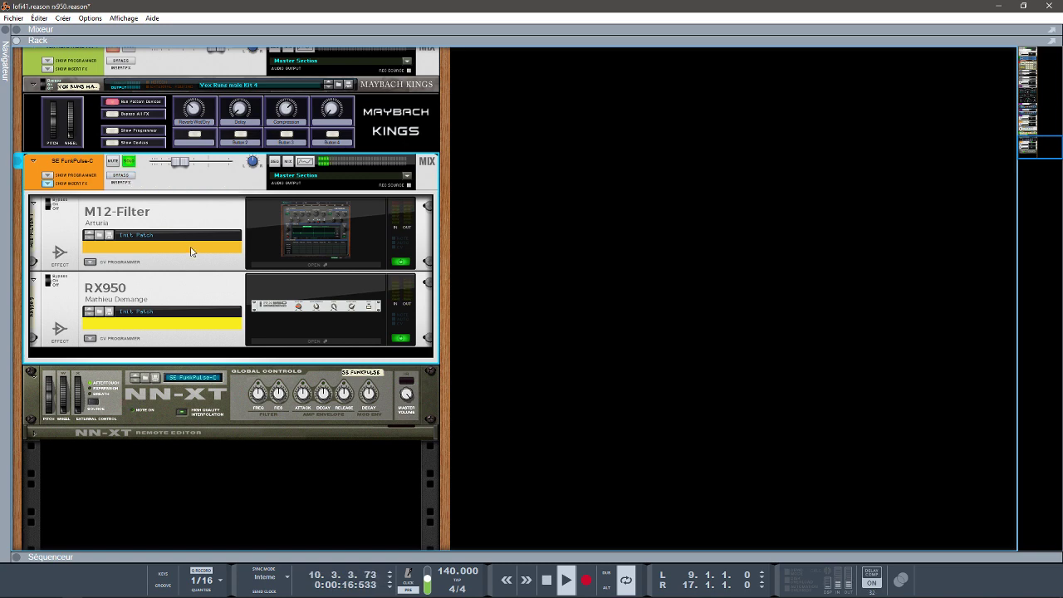
{"action": "left_click", "coordinate": [50, 281]}
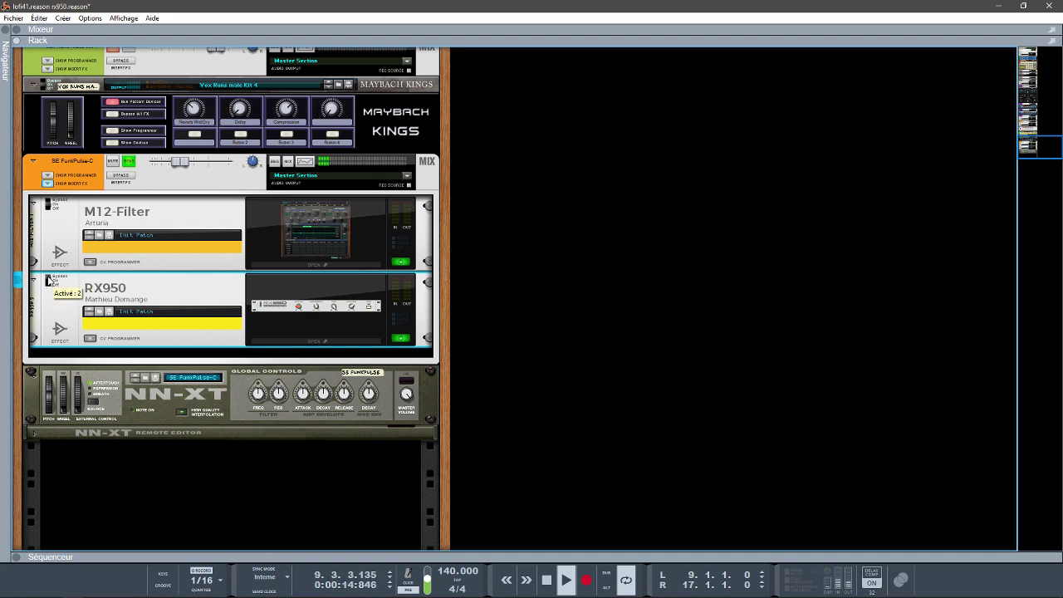
{"action": "left_click", "coordinate": [48, 279]}
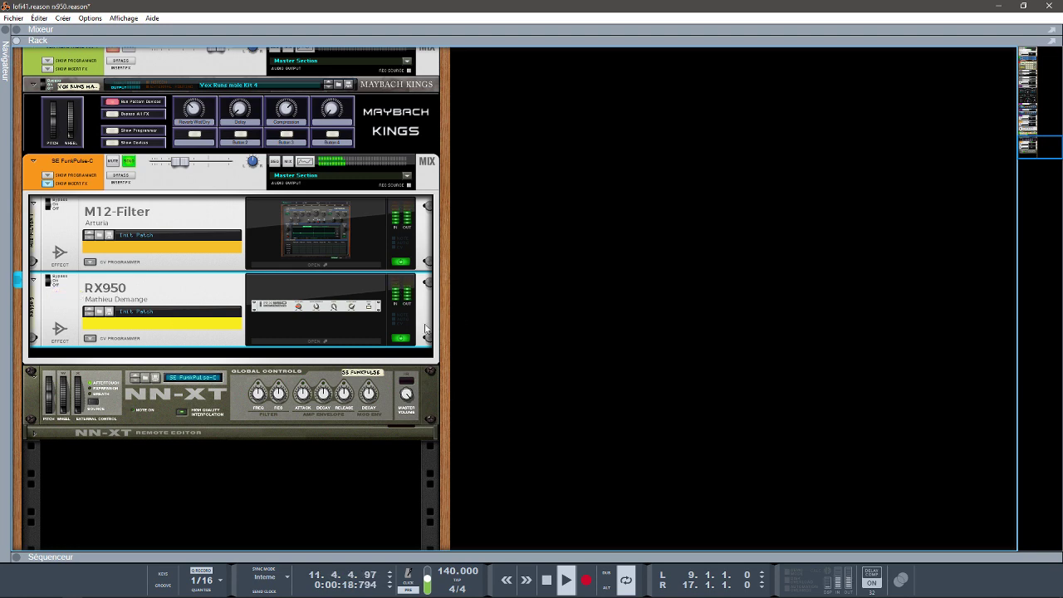
- Open the M12-Filter and RX950 windows on SE FunkPulse-C and examine their settings, including the RX950's Filter value
{"action": "left_click", "coordinate": [347, 267]}
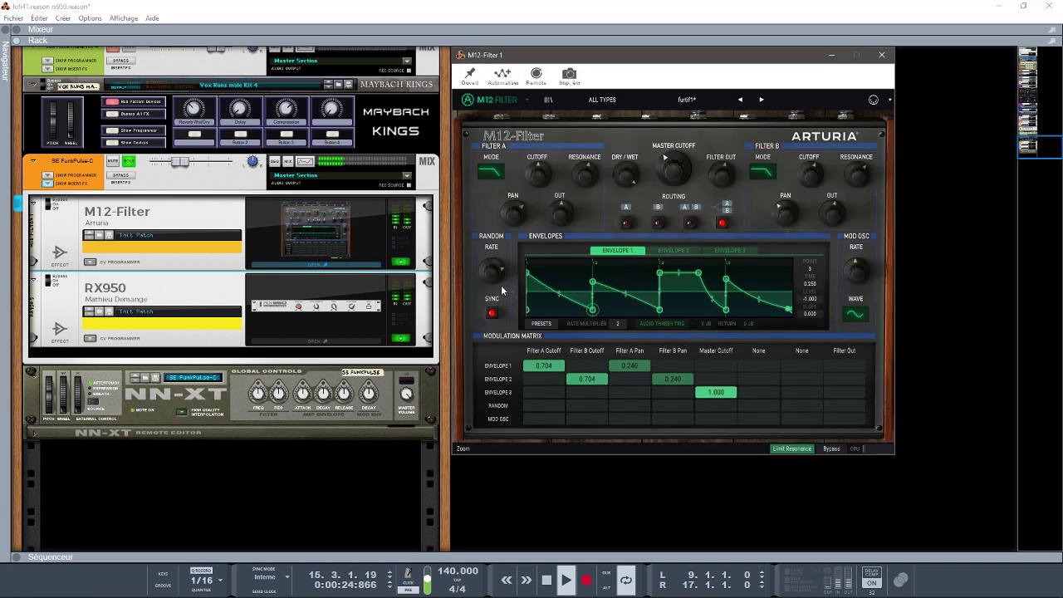
{"action": "left_click", "coordinate": [358, 340]}
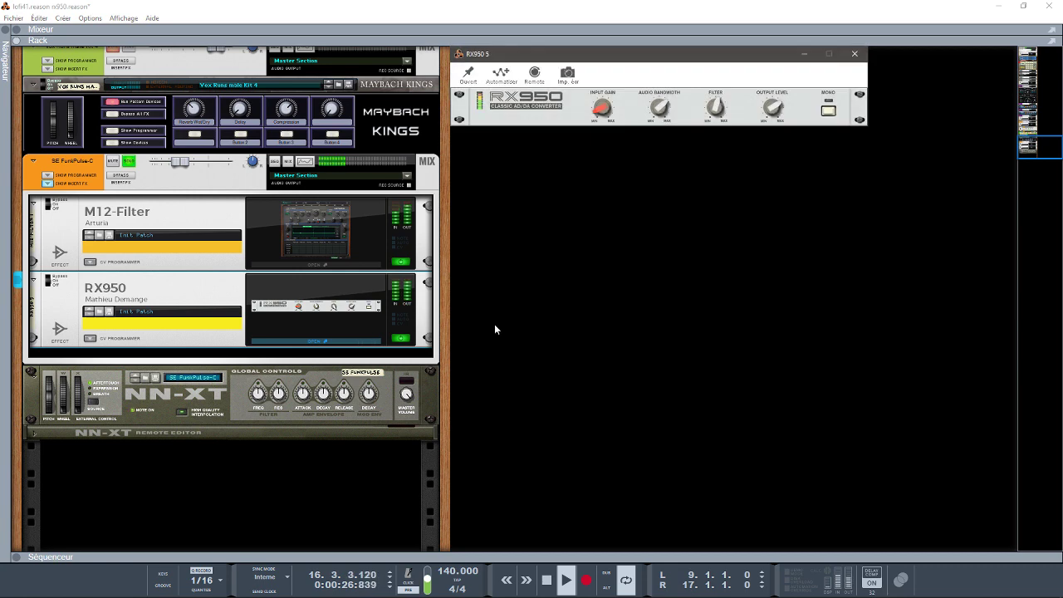
{"action": "mouse_move", "coordinate": [705, 114]}
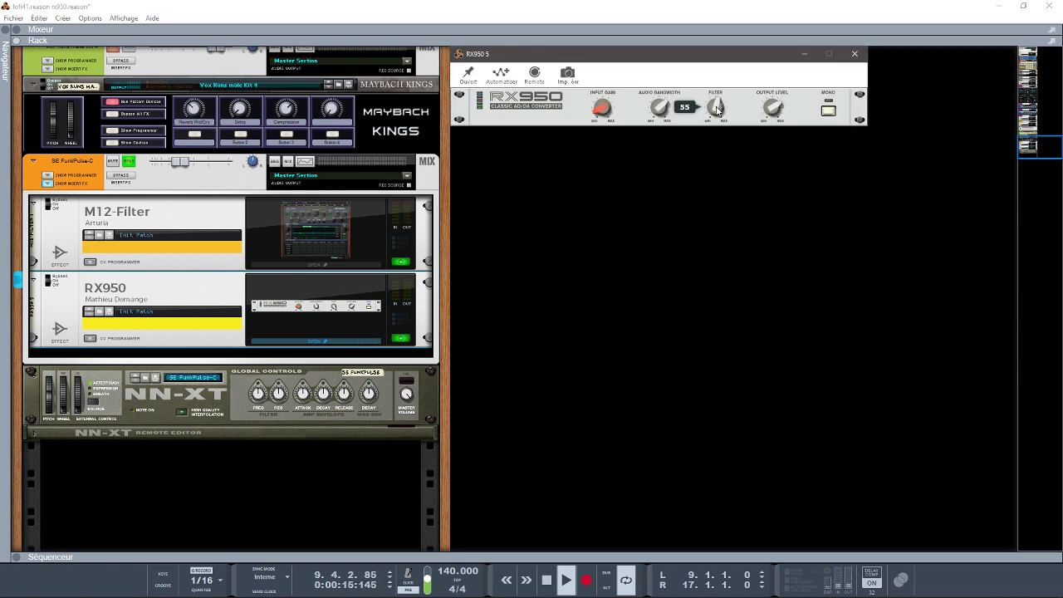
- Vary the Filter setting of the RX950 on SE FunkPulse-C during playback, stop at the left locator and close the plugin window
{"action": "left_click_drag", "start_coordinate": [716, 111], "coordinate": [693, 112]}
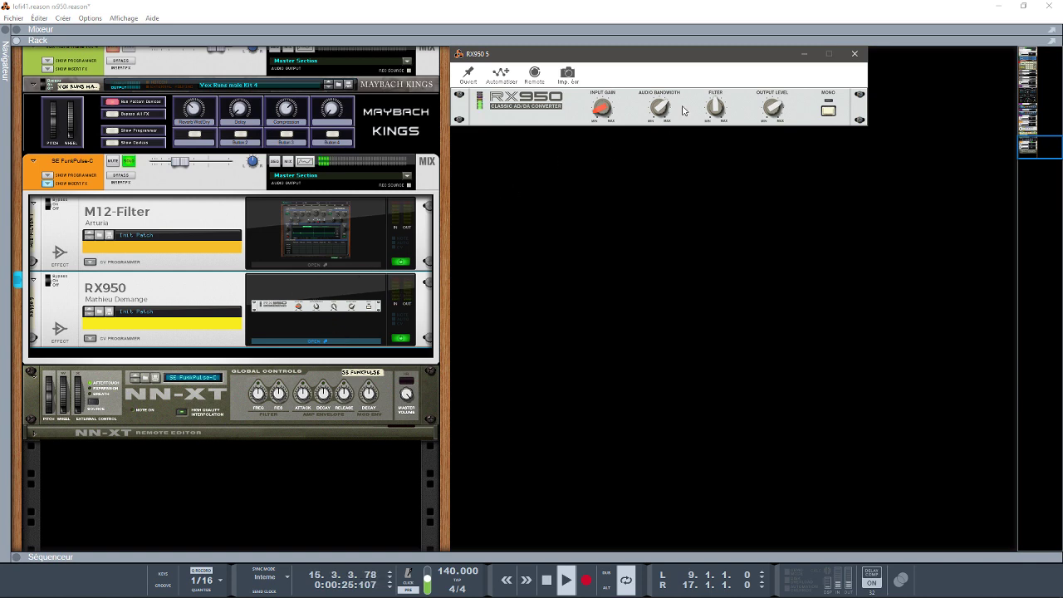
{"action": "mouse_move", "coordinate": [711, 107]}
{"action": "left_mouse_down"}
{"action": "mouse_move", "coordinate": [704, 38]}
{"action": "mouse_move", "coordinate": [738, 165]}
{"action": "mouse_move", "coordinate": [705, 91]}
{"action": "left_mouse_up"}
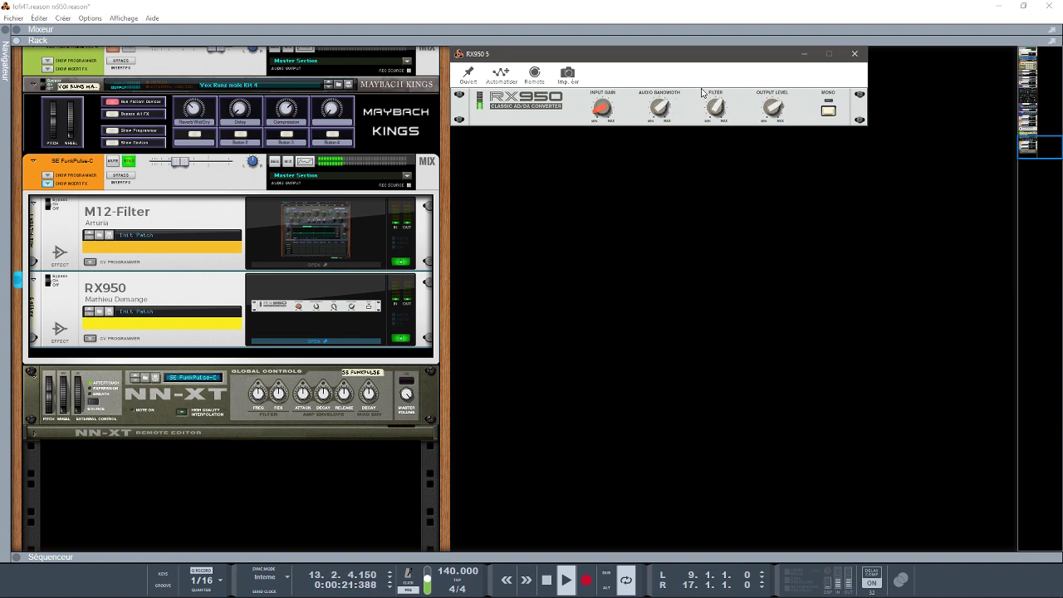
{"action": "mouse_move", "coordinate": [668, 99]}
{"action": "key", "text": "space"}
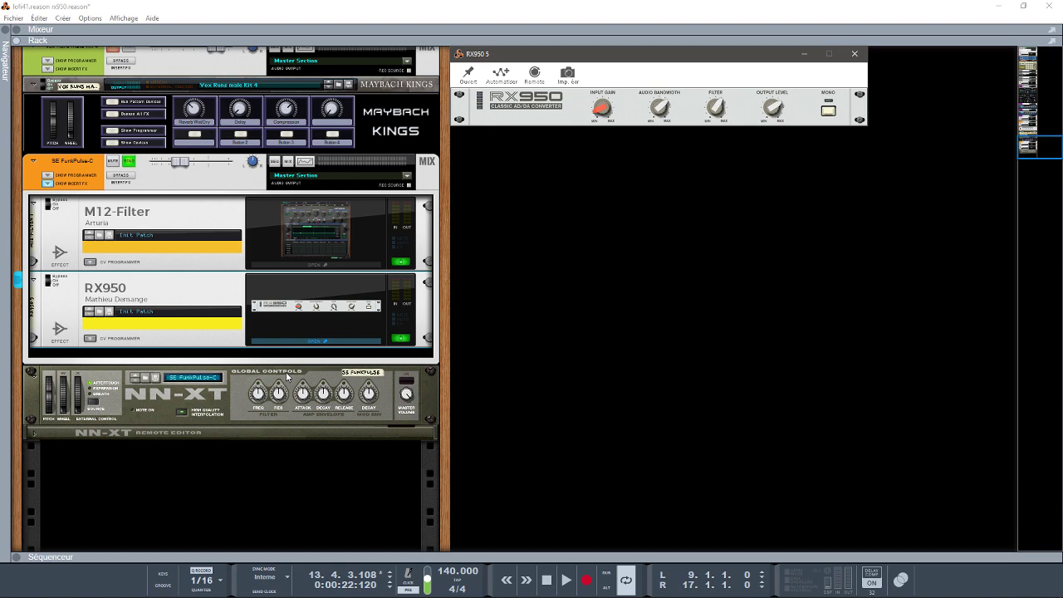
{"action": "key", "text": "KP_0"}
{"action": "left_click", "coordinate": [855, 54]}
- Hide the rack to bring back the mixer, unsolo SE FunkPulse-C and play the full mix from bar 9
{"action": "left_click_drag", "start_coordinate": [1033, 146], "coordinate": [1020, 35]}
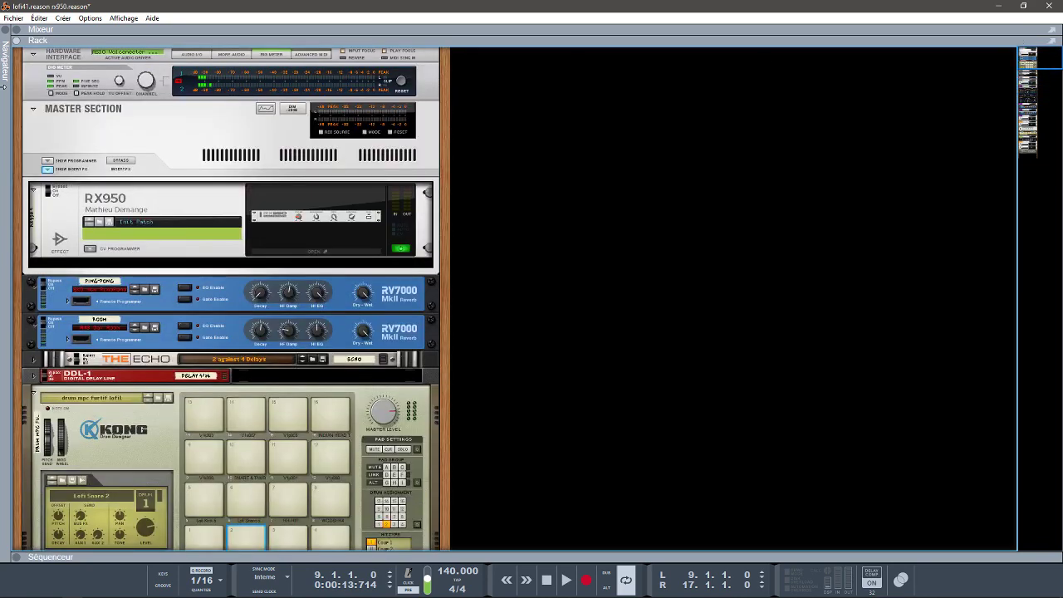
{"action": "left_click", "coordinate": [16, 42]}
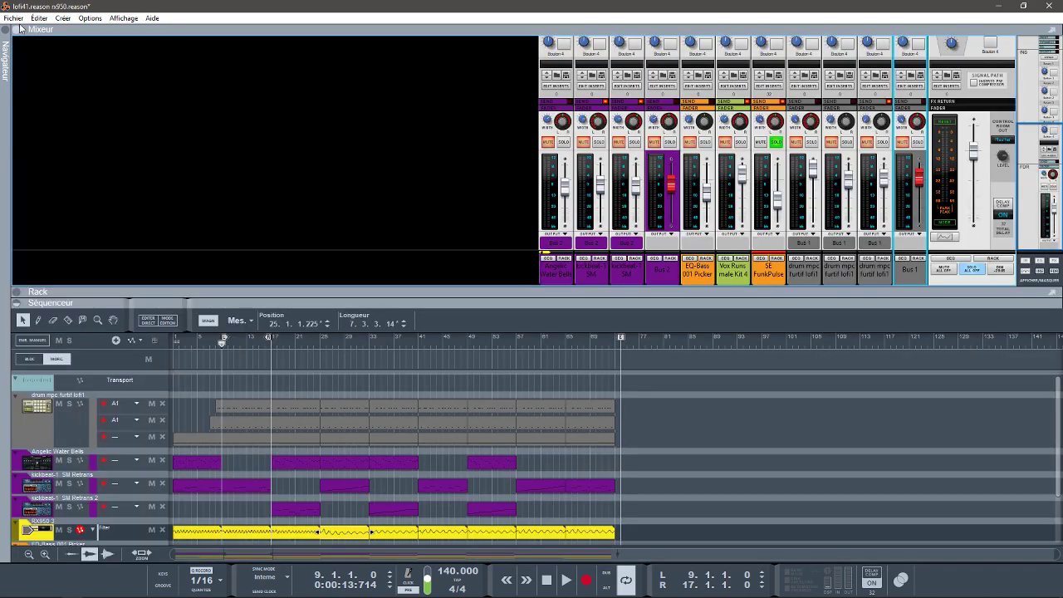
{"action": "left_click", "coordinate": [776, 142]}
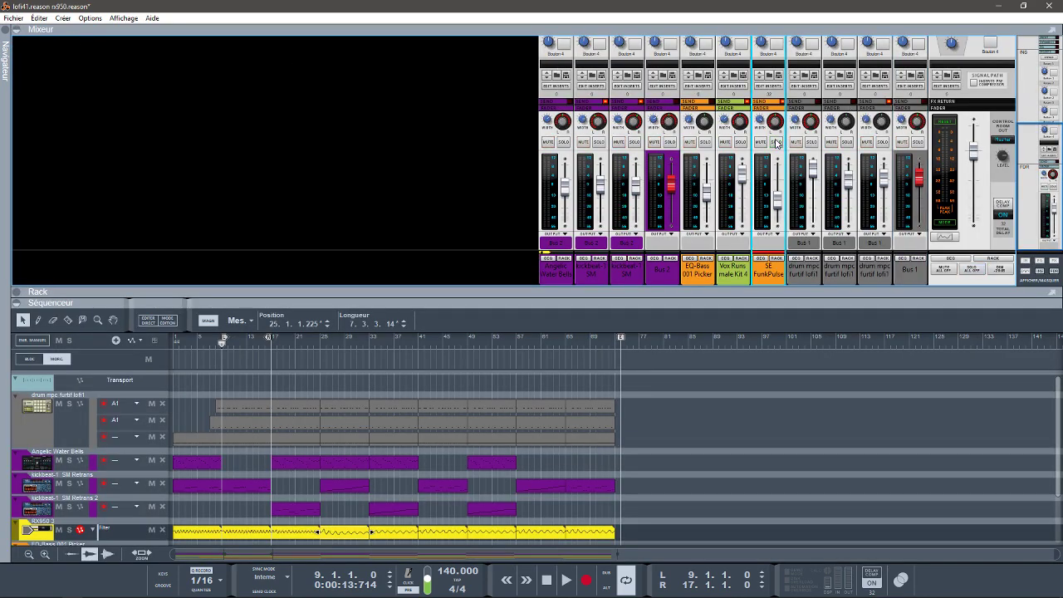
{"action": "key", "text": "space"}
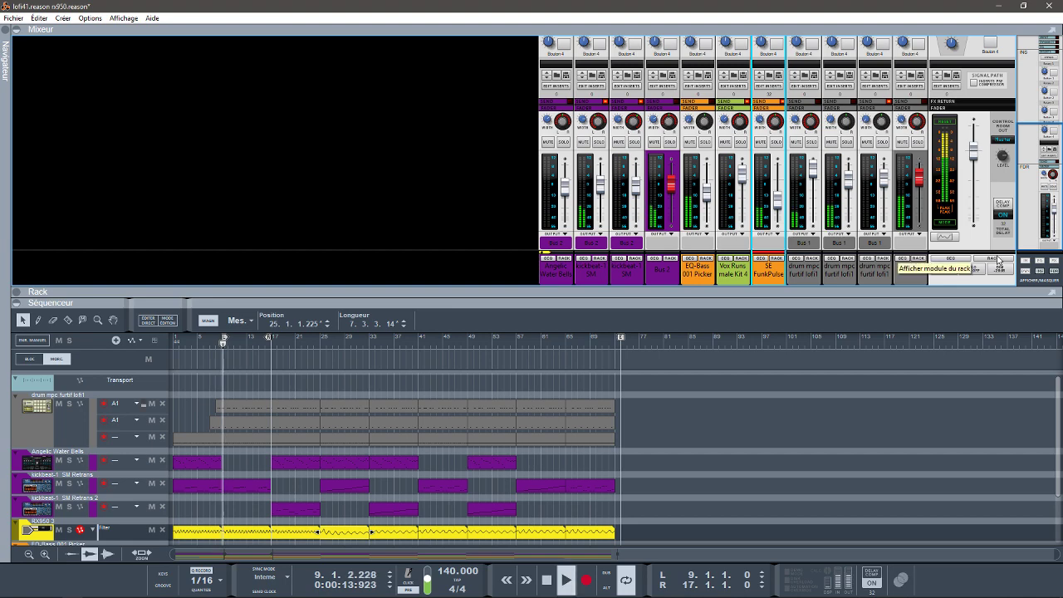
- Show the rack together with the sequencer and extend the loop to span bars 1 to 73
{"action": "left_click", "coordinate": [16, 291]}
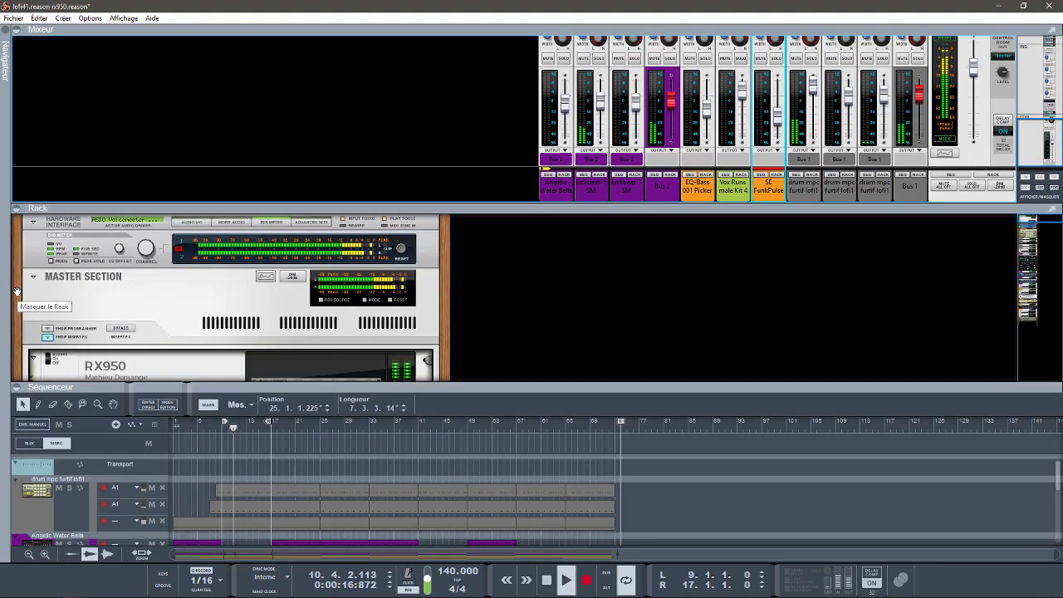
{"action": "left_click", "coordinate": [16, 387]}
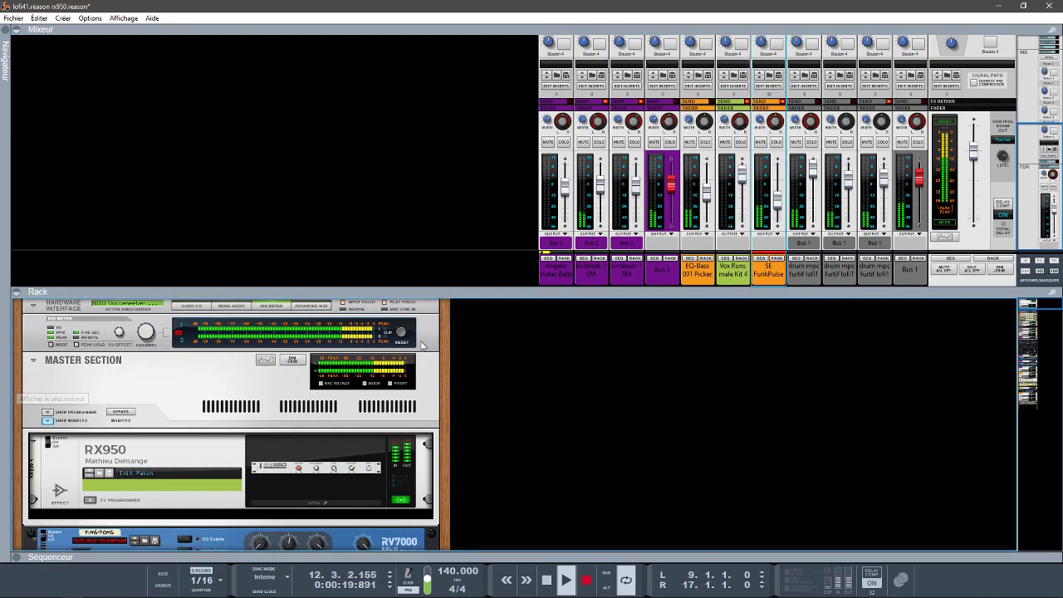
{"action": "left_click_drag", "start_coordinate": [379, 288], "coordinate": [381, 189]}
{"action": "left_click", "coordinate": [18, 557]}
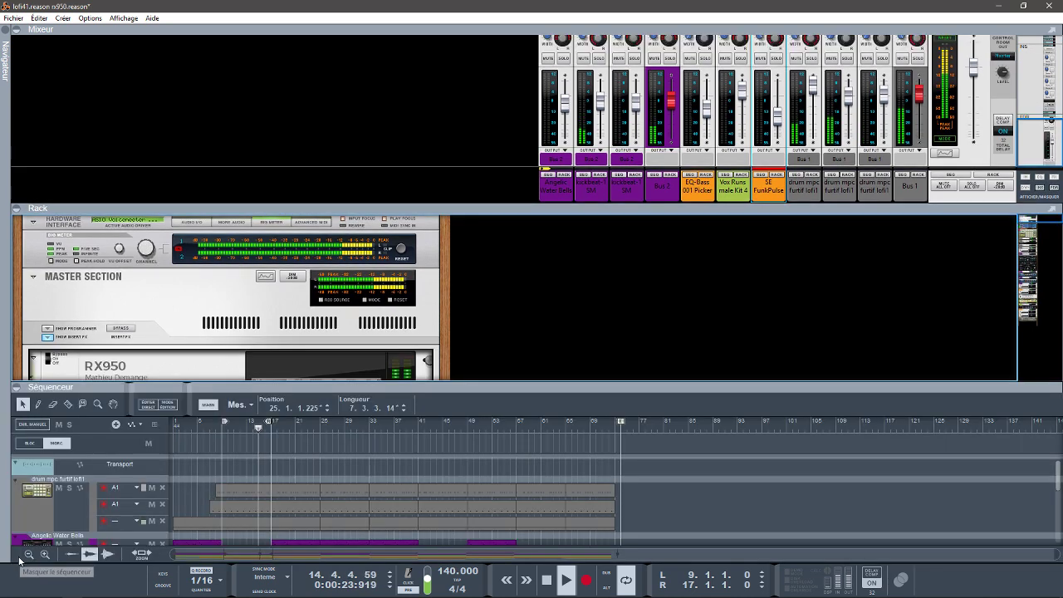
{"action": "left_click_drag", "start_coordinate": [224, 424], "coordinate": [176, 425]}
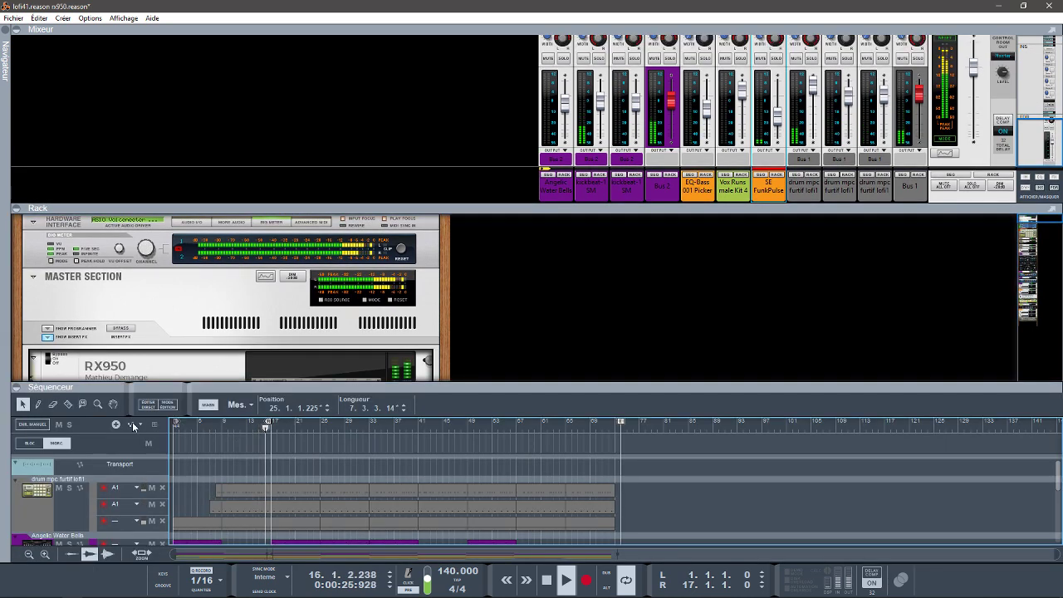
{"action": "left_click_drag", "start_coordinate": [270, 424], "coordinate": [615, 423]}
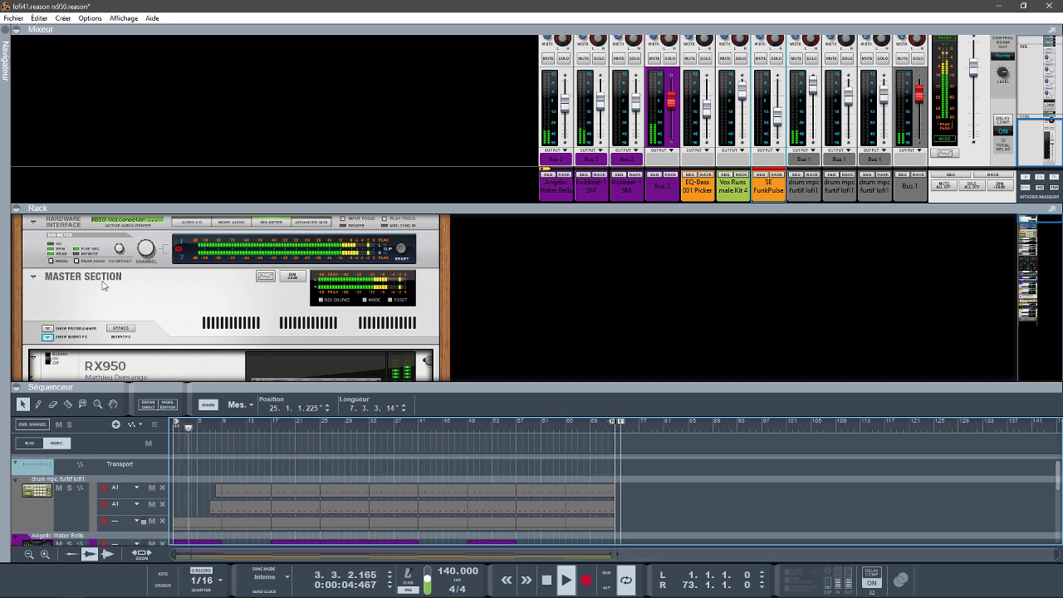
- Enlarge the rack and compare the full mix with the Master Section insert effects bypassed and active, ending on bypassed
{"action": "left_click", "coordinate": [19, 391]}
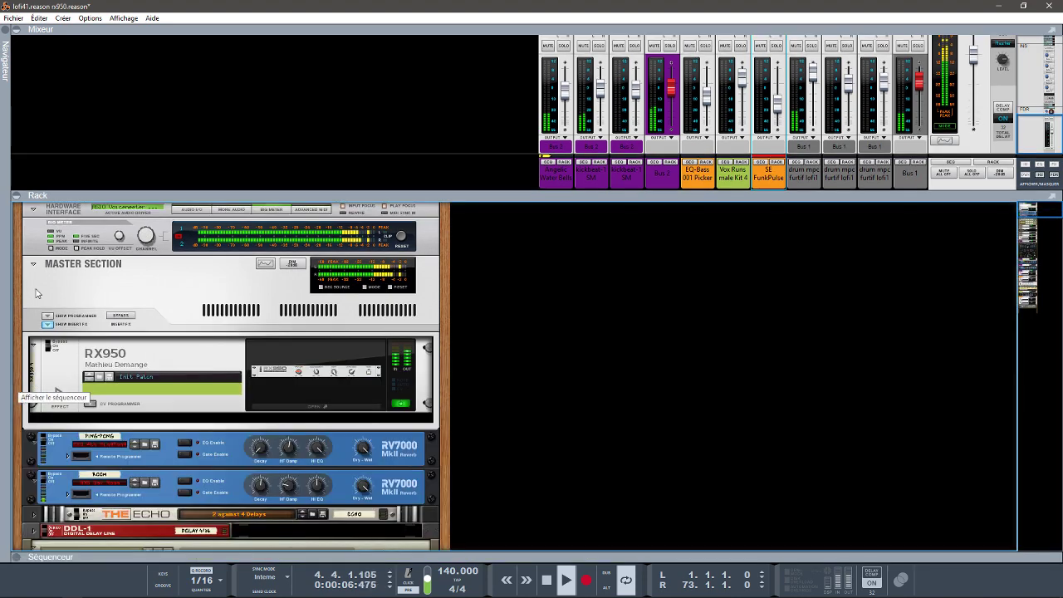
{"action": "left_click", "coordinate": [16, 30]}
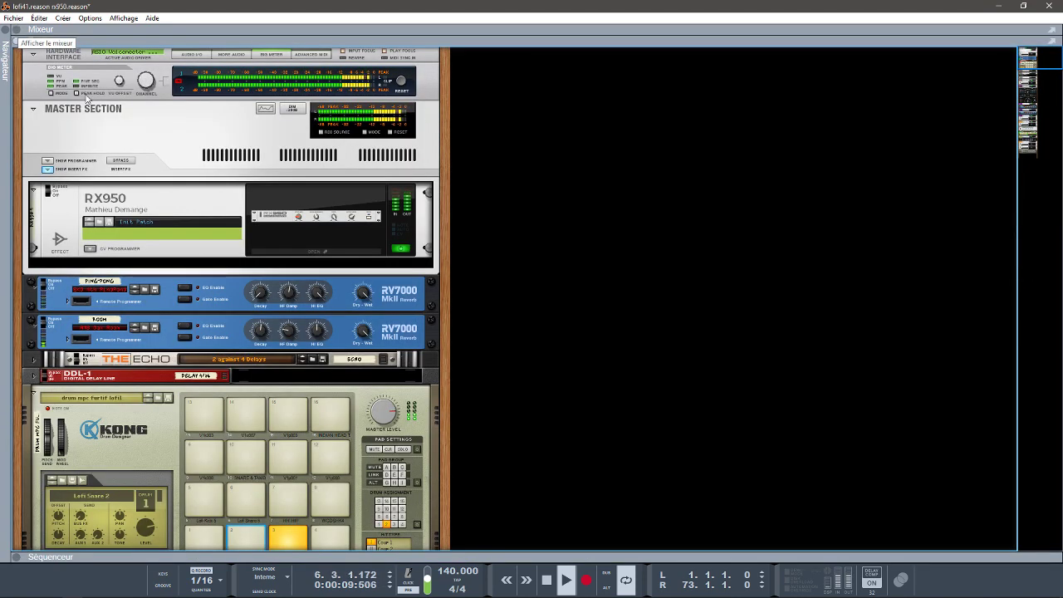
{"action": "left_click", "coordinate": [123, 162]}
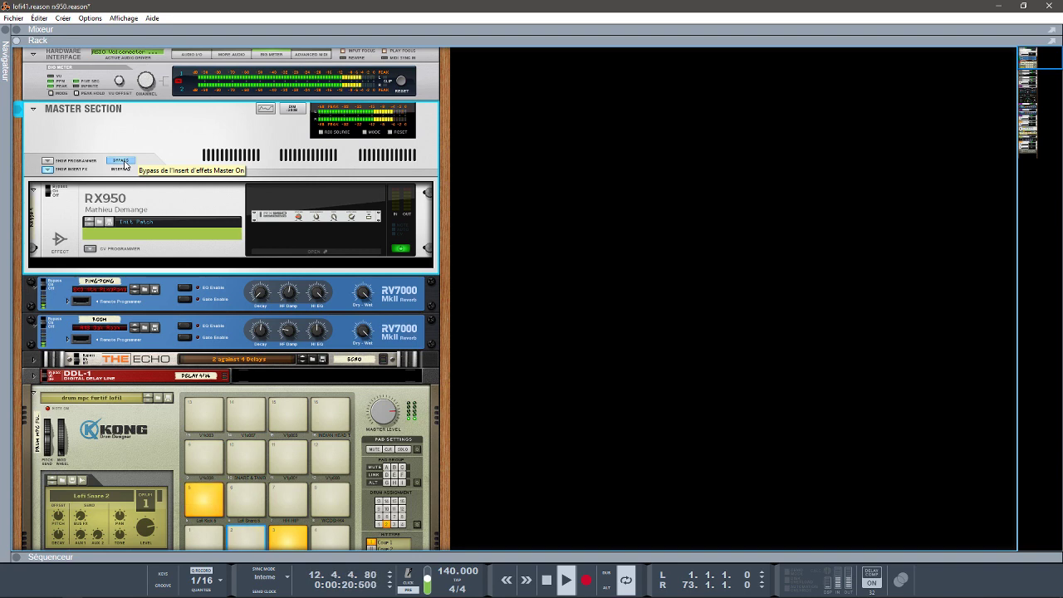
{"action": "left_click", "coordinate": [124, 165]}
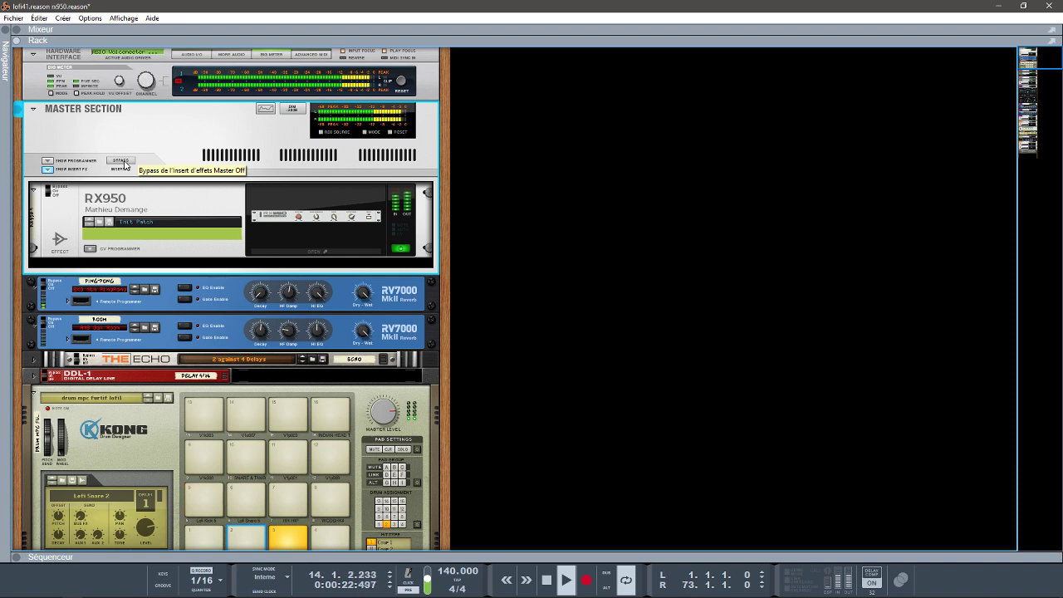
{"action": "left_click", "coordinate": [124, 164]}
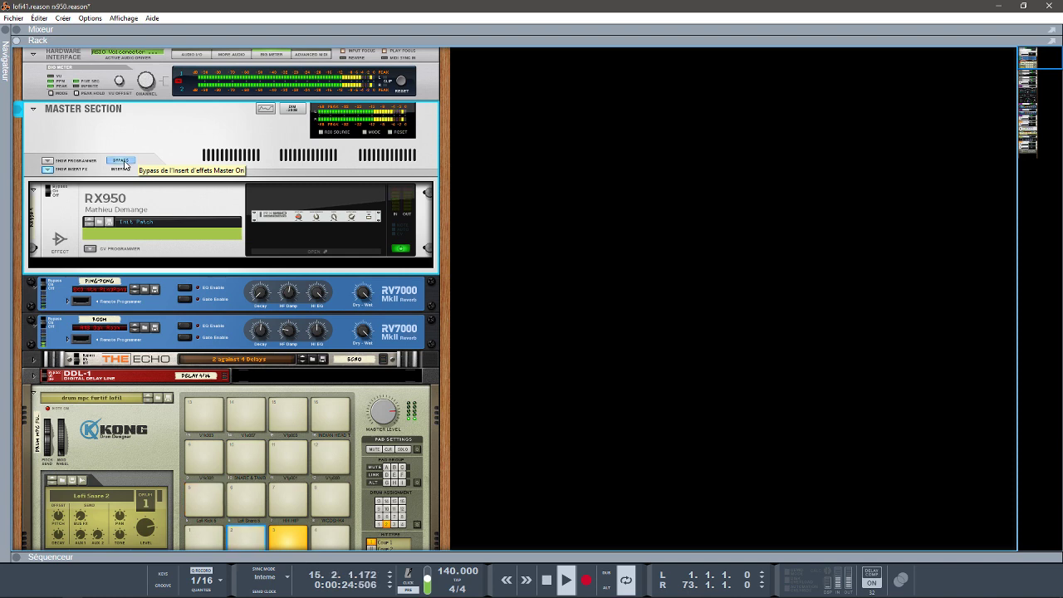
- Enlarge the mixer to full height and reactivate the master insert effects
{"action": "left_click", "coordinate": [15, 41]}
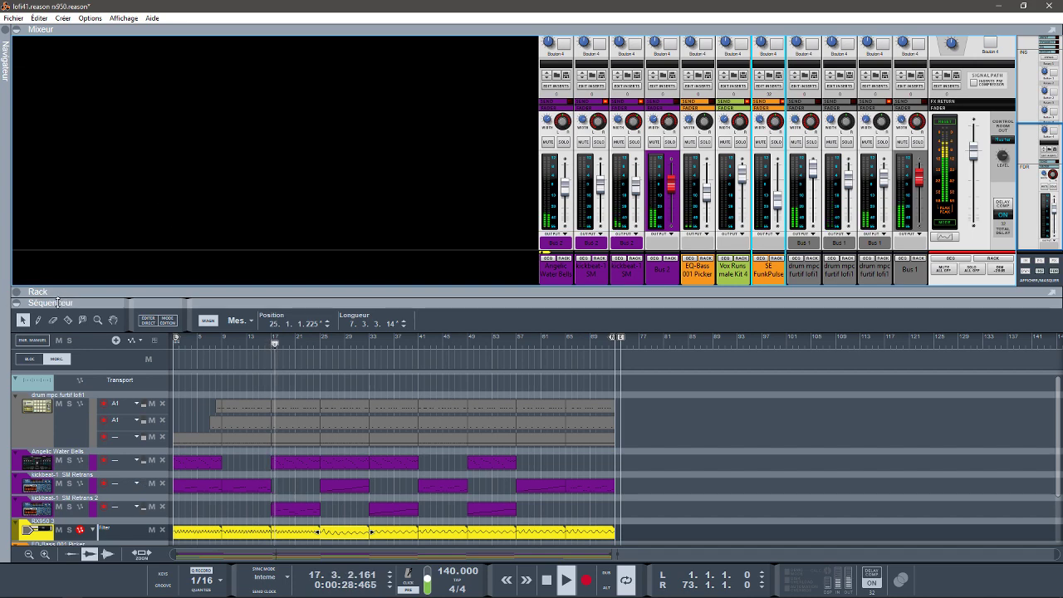
{"action": "left_click", "coordinate": [16, 302]}
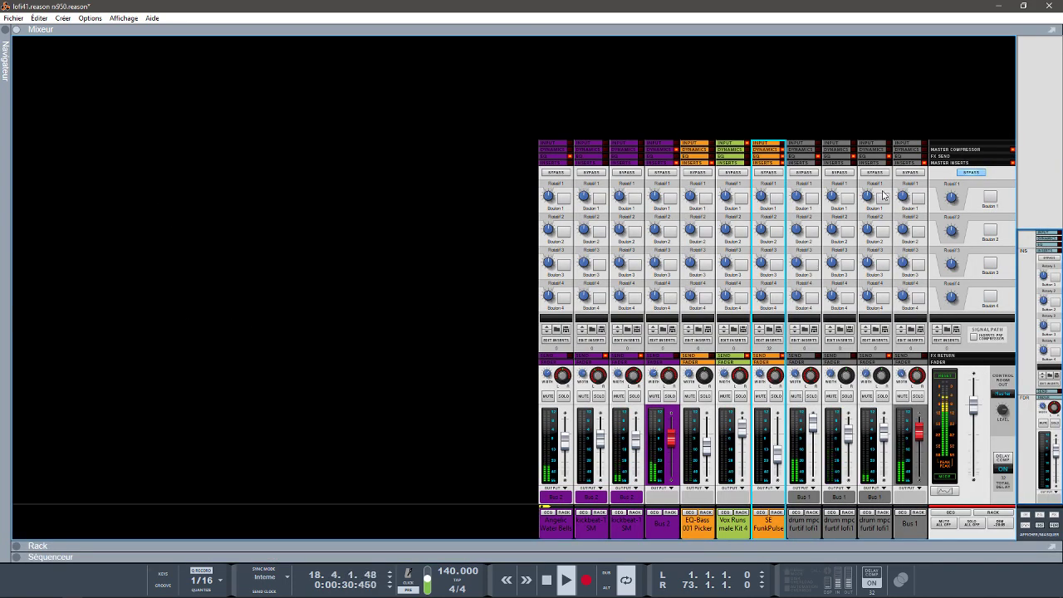
{"action": "left_click", "coordinate": [971, 175]}
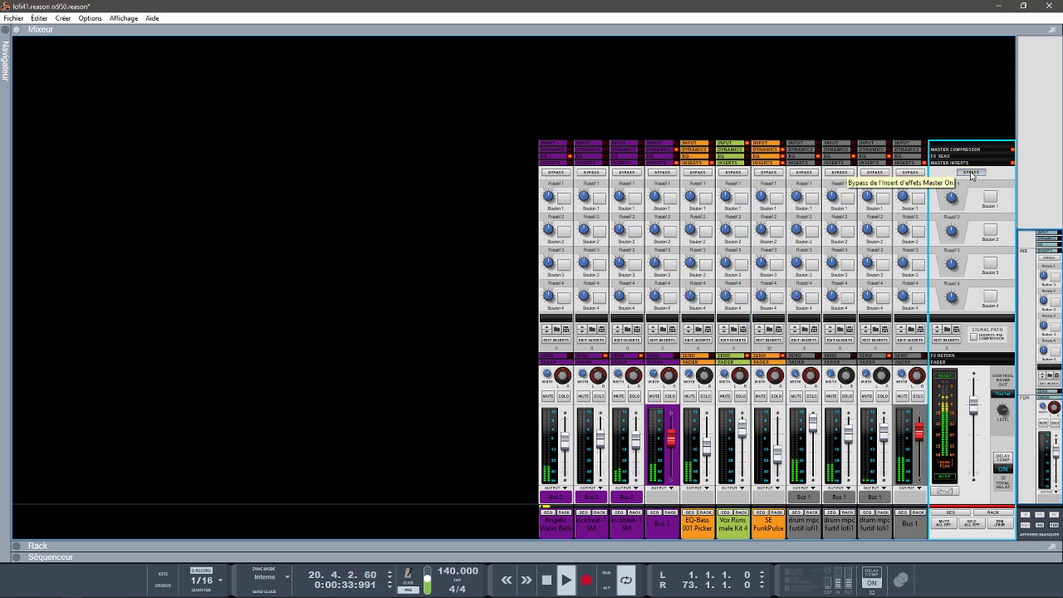
- Bypass the insert effects on Bus 1, SE FunkPulse, Vox Runs male Kit 4, EQ-Bass 001 Picker, Bus 2 and the master
{"action": "left_click", "coordinate": [909, 174]}
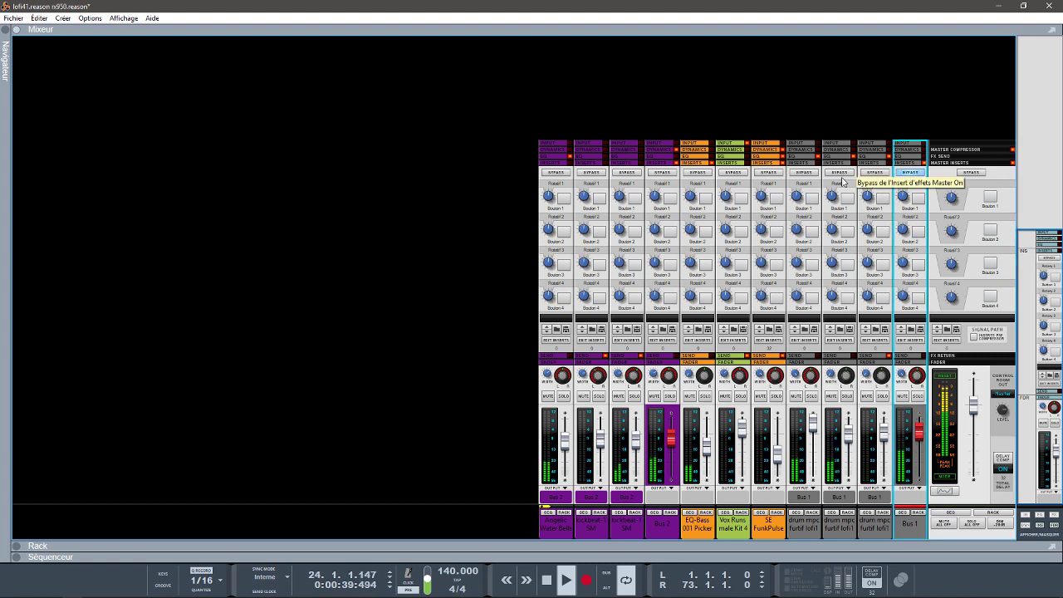
{"action": "left_click", "coordinate": [777, 177]}
{"action": "left_click", "coordinate": [739, 177], "text": "shift"}
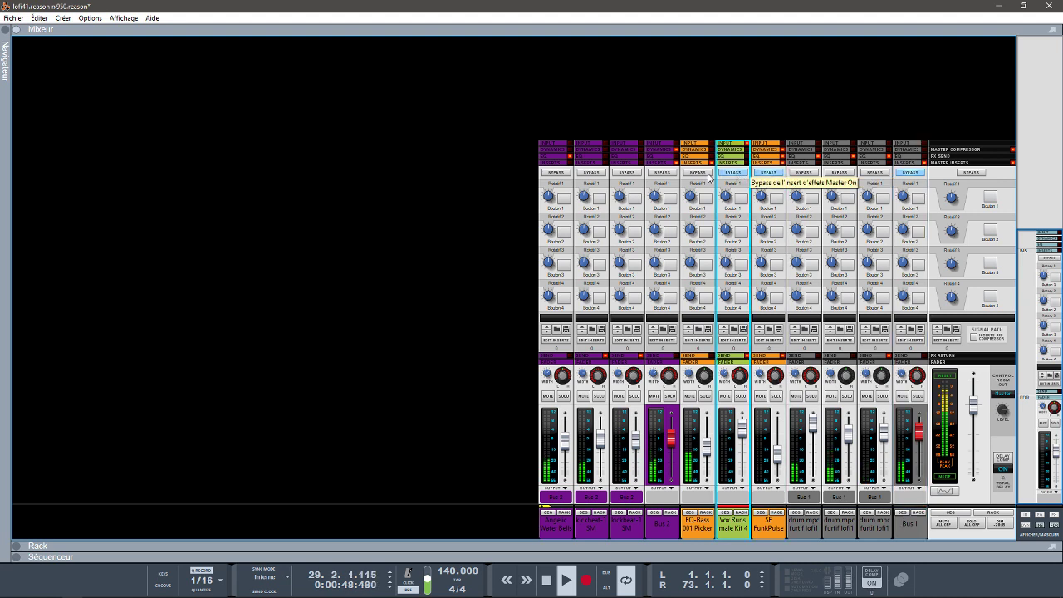
{"action": "left_click", "coordinate": [699, 174]}
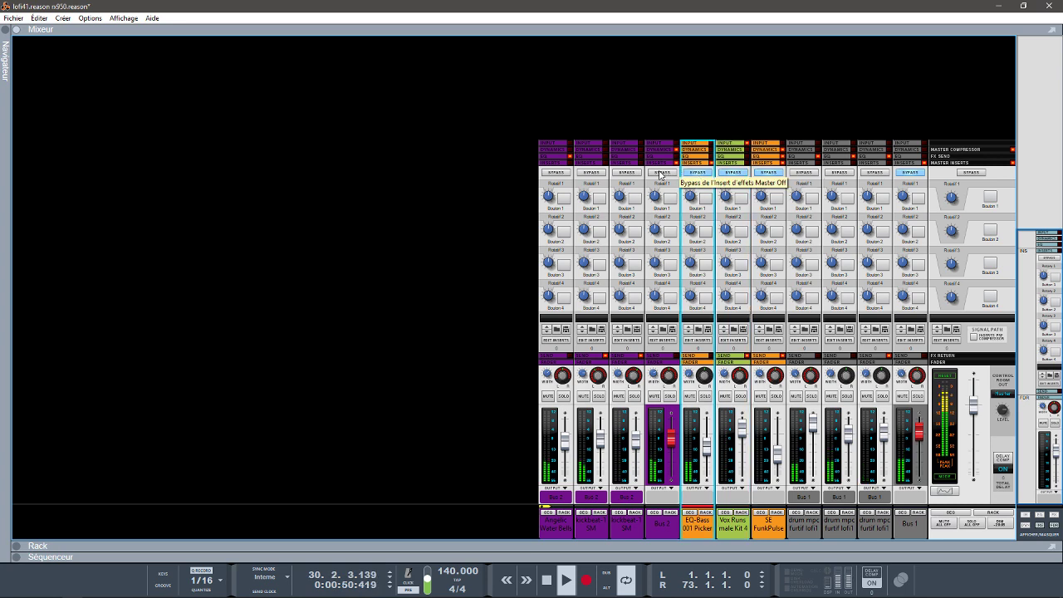
{"action": "left_click", "coordinate": [662, 173]}
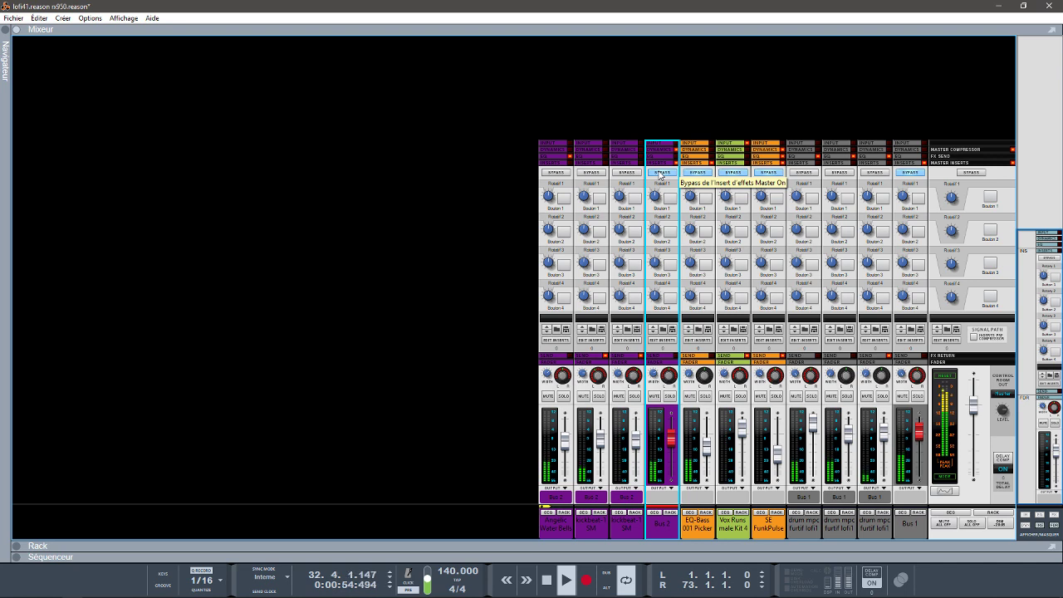
{"action": "left_click", "coordinate": [971, 173]}
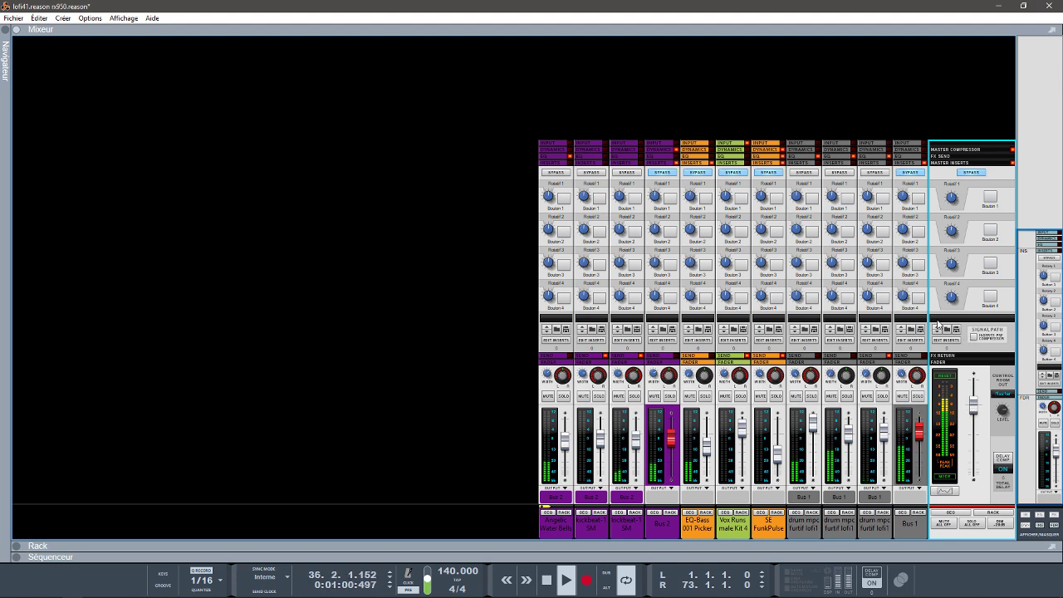
- Reactivate the insert effects on Bus 1, the master, SE FunkPulse, Vox Runs male Kit 4, EQ-Bass 001 Picker and Bus 2
{"action": "left_click", "coordinate": [905, 174]}
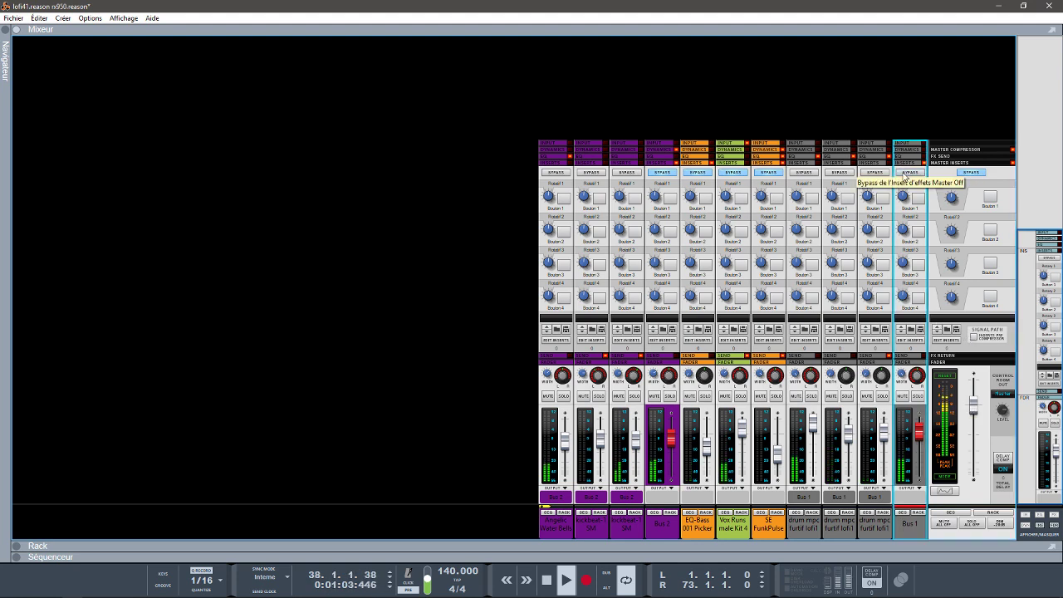
{"action": "left_click", "coordinate": [970, 172]}
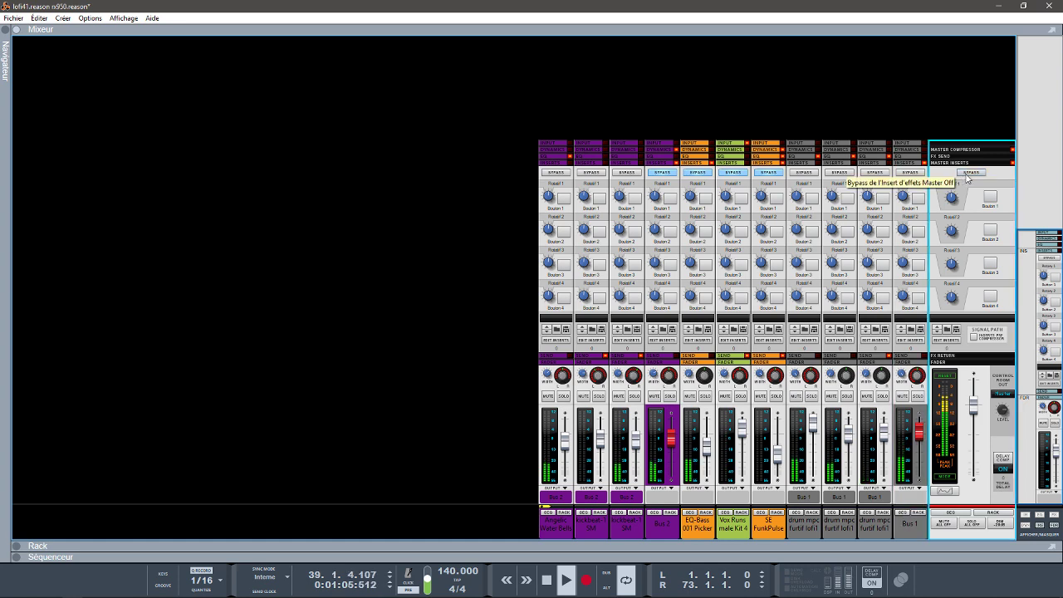
{"action": "left_click", "coordinate": [768, 173]}
{"action": "left_click", "coordinate": [733, 173]}
{"action": "left_click", "coordinate": [696, 173]}
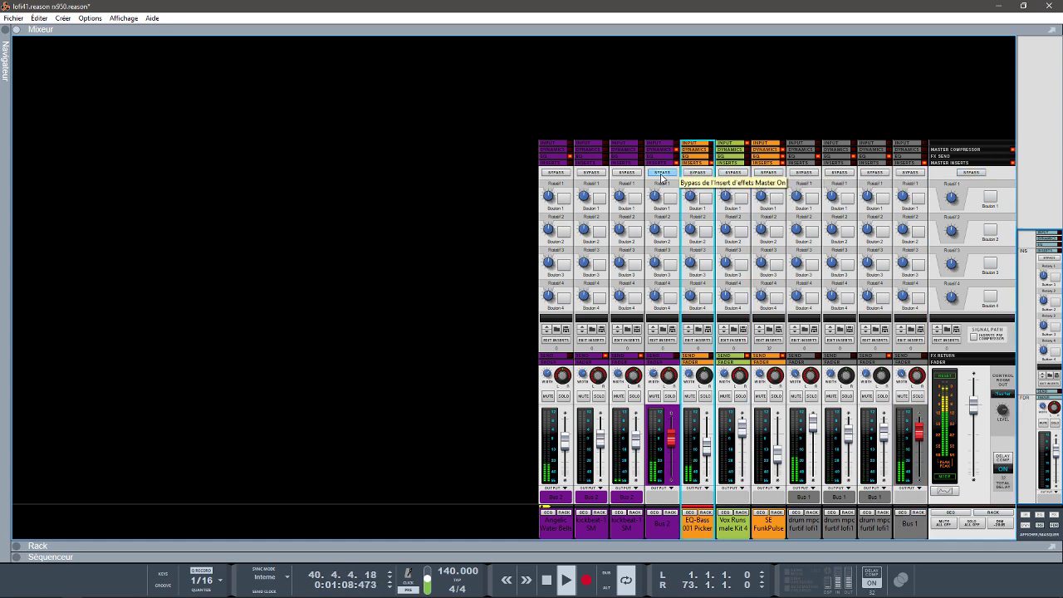
{"action": "left_click", "coordinate": [661, 173]}
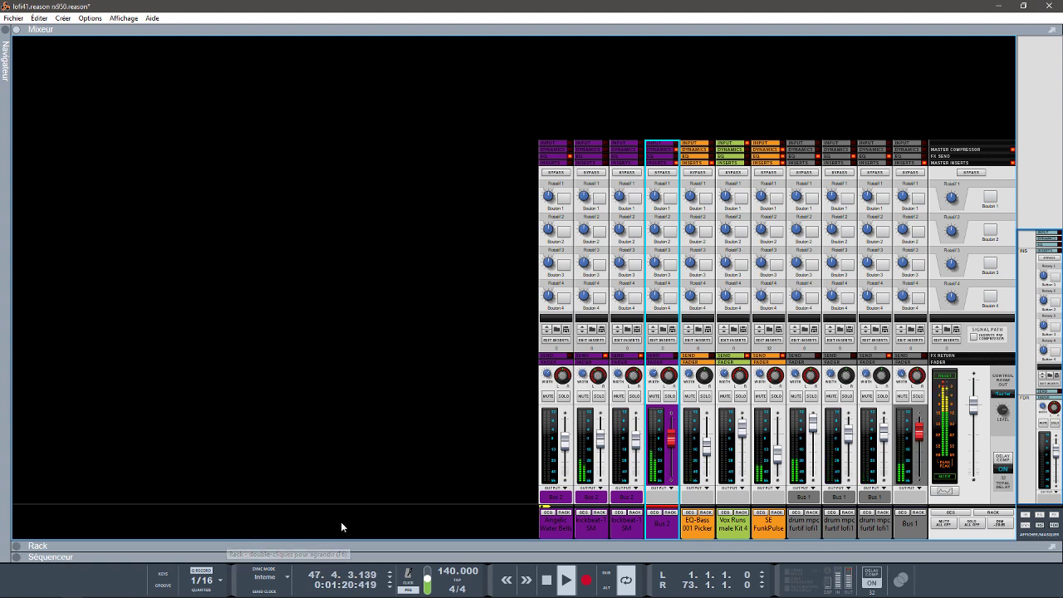
- Bypass the insert effects again on the master, Bus 1, SE FunkPulse, Vox Runs male Kit 4, EQ-Bass 001 Picker and Bus 2
{"action": "left_click", "coordinate": [968, 174]}
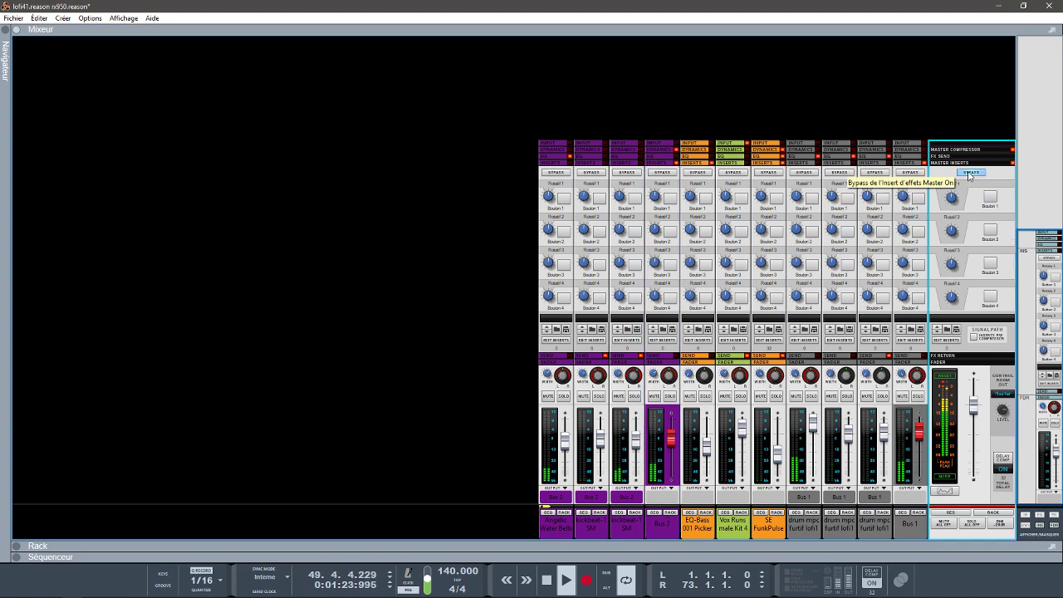
{"action": "left_click", "coordinate": [915, 174]}
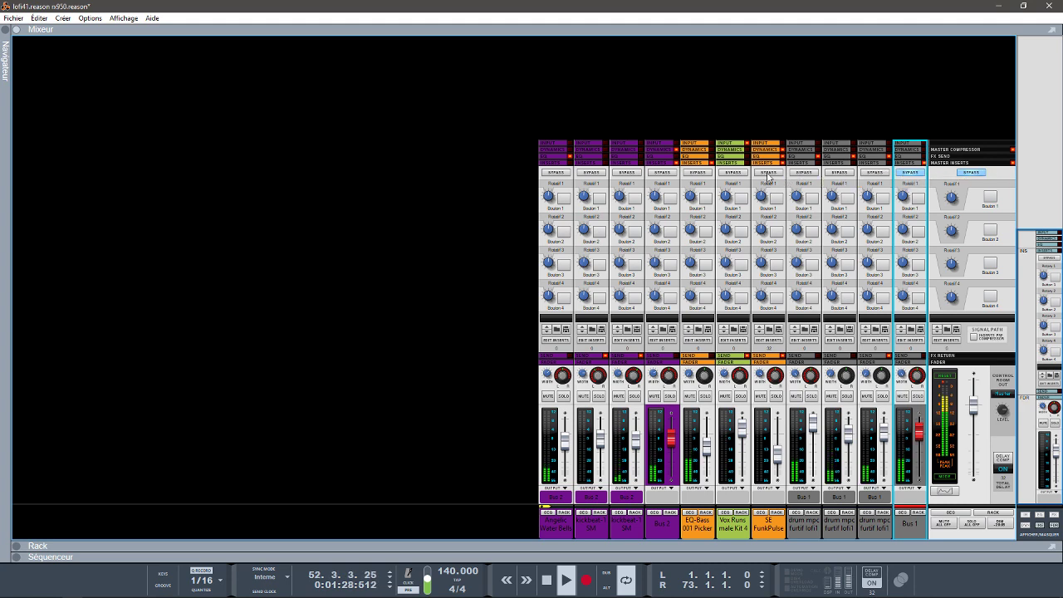
{"action": "left_click", "coordinate": [770, 174]}
{"action": "left_click", "coordinate": [731, 174]}
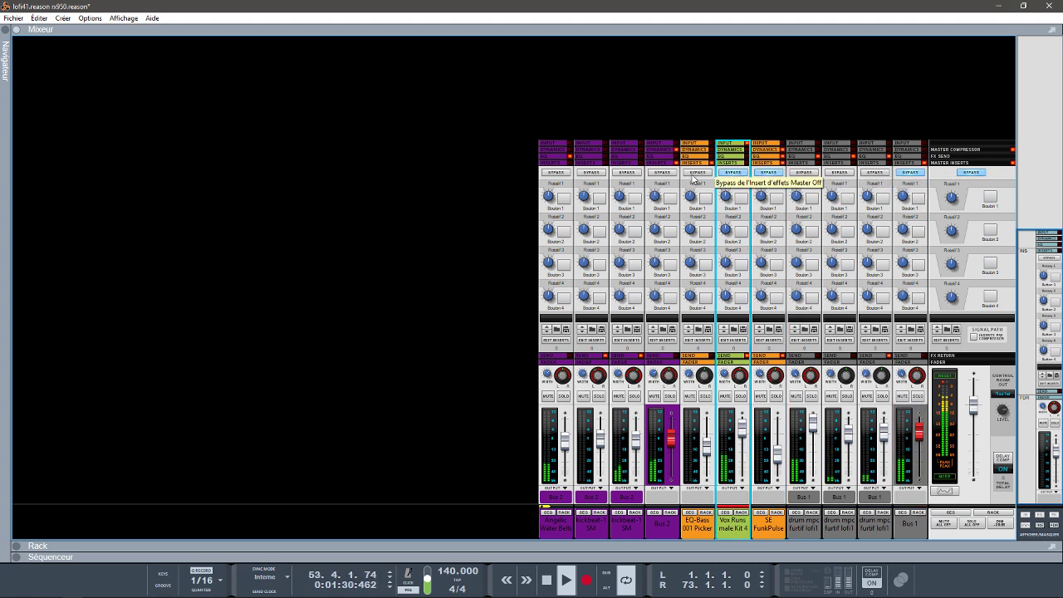
{"action": "left_click", "coordinate": [697, 176]}
{"action": "left_click", "coordinate": [662, 175]}
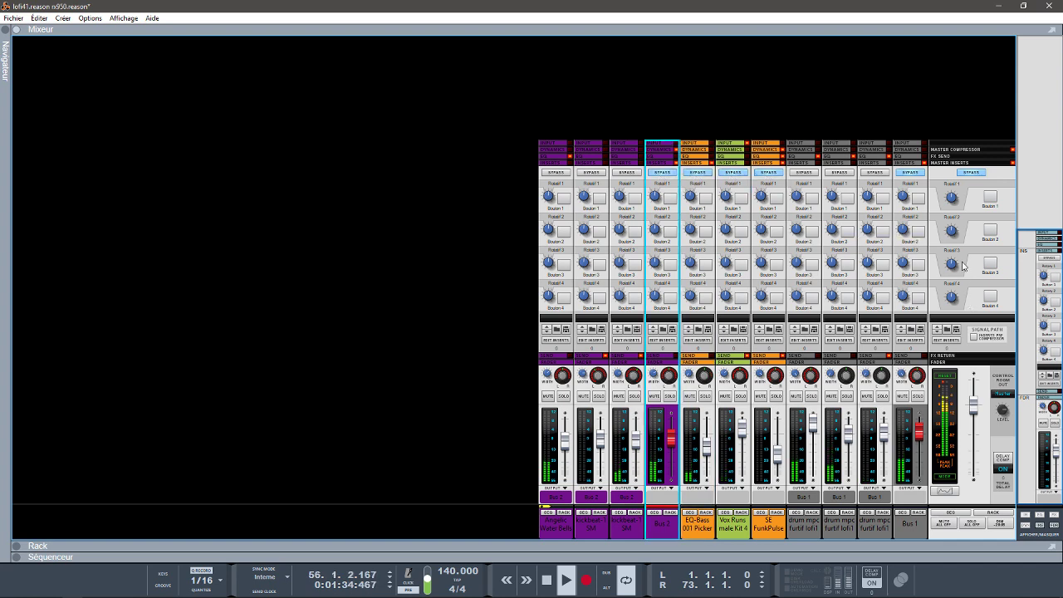
- Reactivate the insert effects on Bus 1, SE FunkPulse, Vox Runs male Kit 4, EQ-Bass 001 Picker, Bus 2 and the master, and stop playback
{"action": "left_click", "coordinate": [911, 175]}
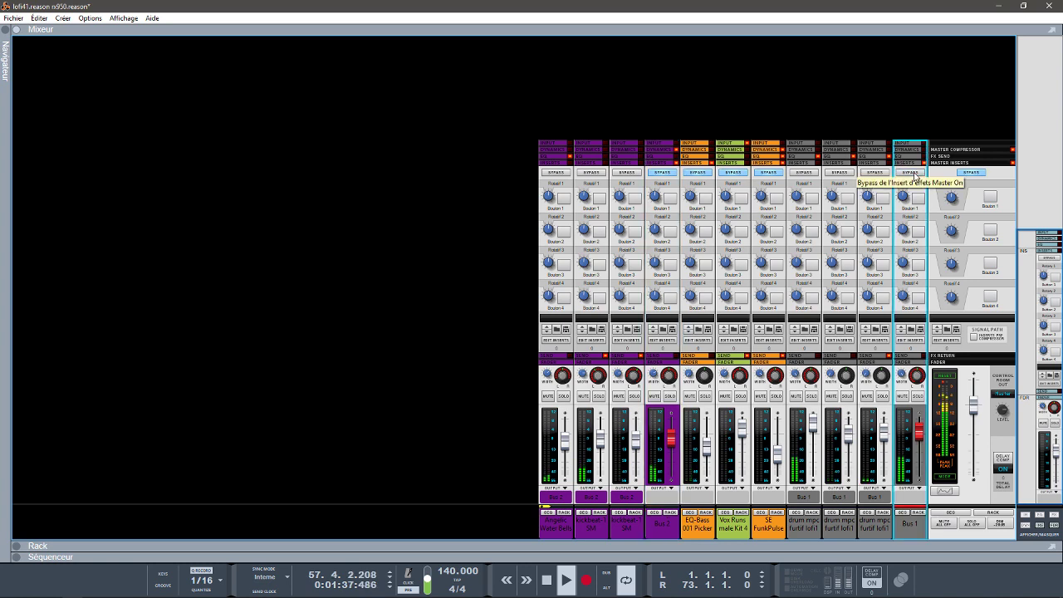
{"action": "left_click", "coordinate": [767, 175]}
{"action": "left_click", "coordinate": [721, 175]}
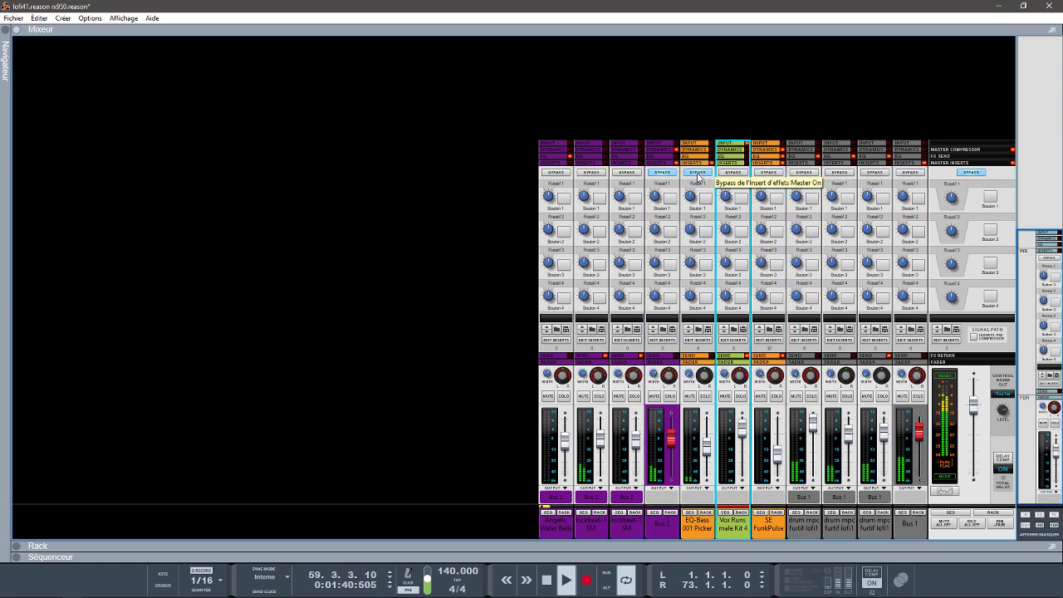
{"action": "left_click", "coordinate": [697, 175]}
{"action": "left_click", "coordinate": [666, 174]}
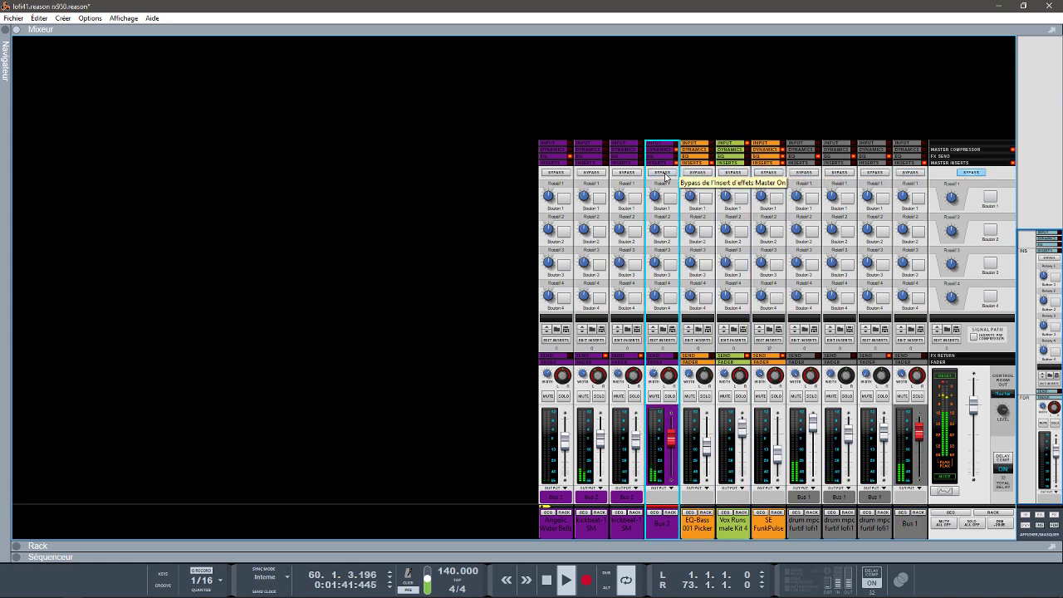
{"action": "left_click", "coordinate": [965, 181]}
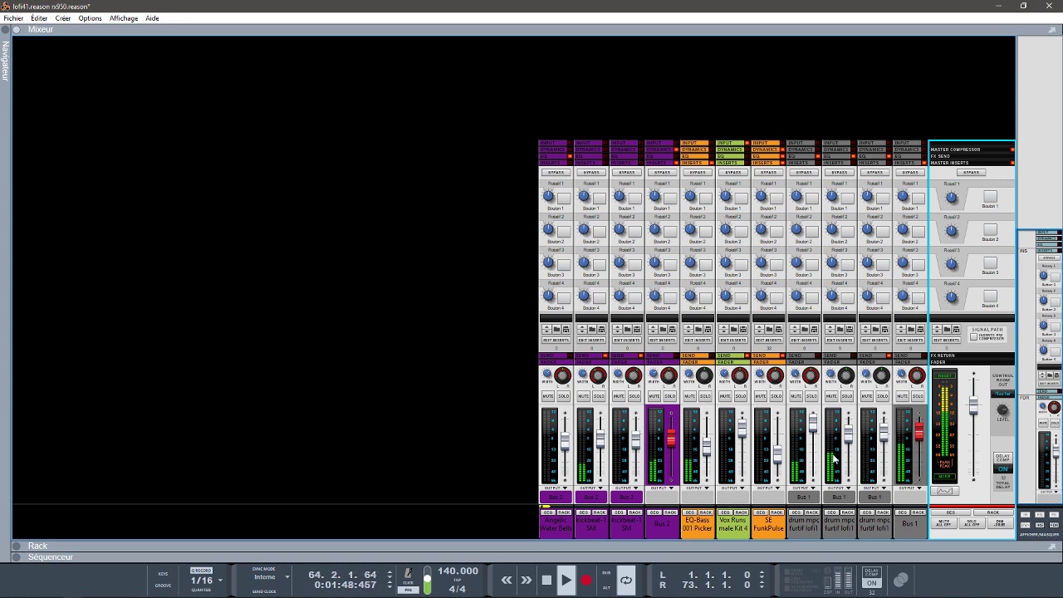
{"action": "key", "text": "space"}
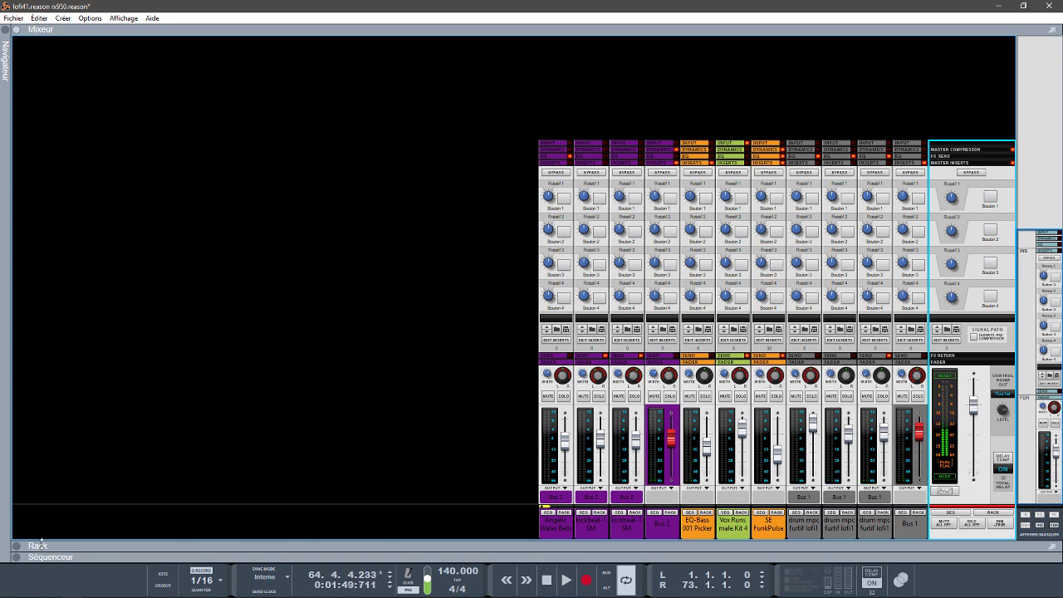
- Show the rack at full height in place of the mixer and bring the SE FunkPulse channel's RX950 into view
{"action": "left_click", "coordinate": [14, 545]}
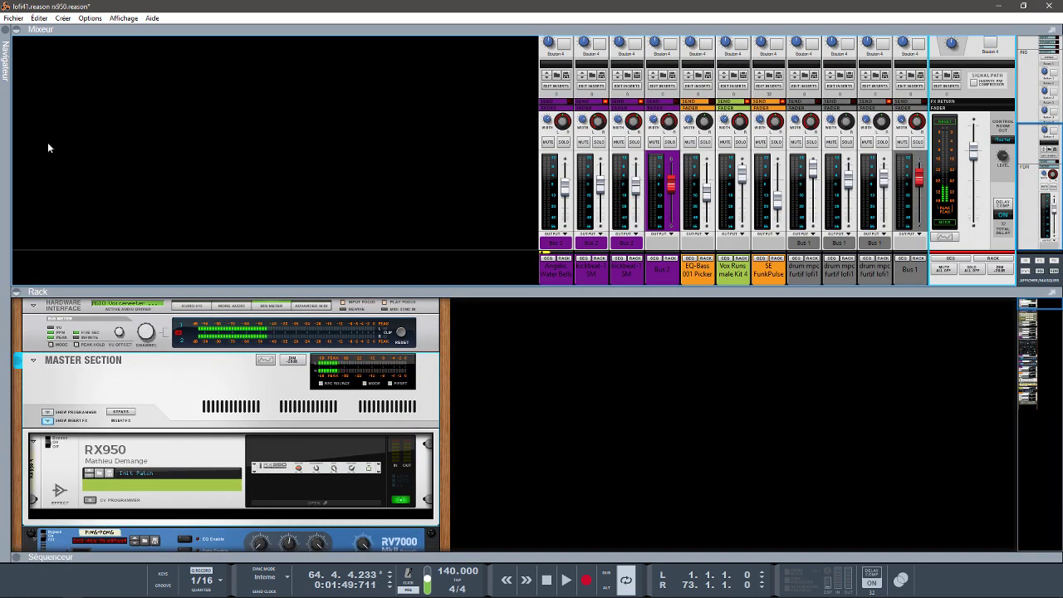
{"action": "left_click", "coordinate": [15, 29]}
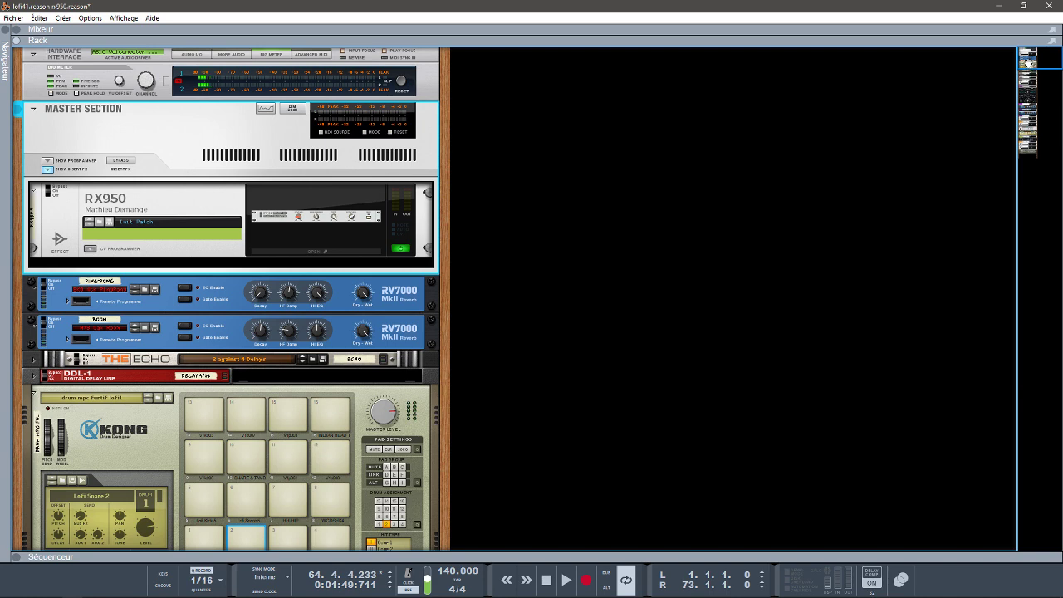
{"action": "left_click_drag", "start_coordinate": [1027, 60], "coordinate": [1062, 144]}
- Switch to Chrome and review the RX950 product page in the Propellerhead shop, from the feature list up to the download option
{"action": "mouse_move", "coordinate": [563, 593]}
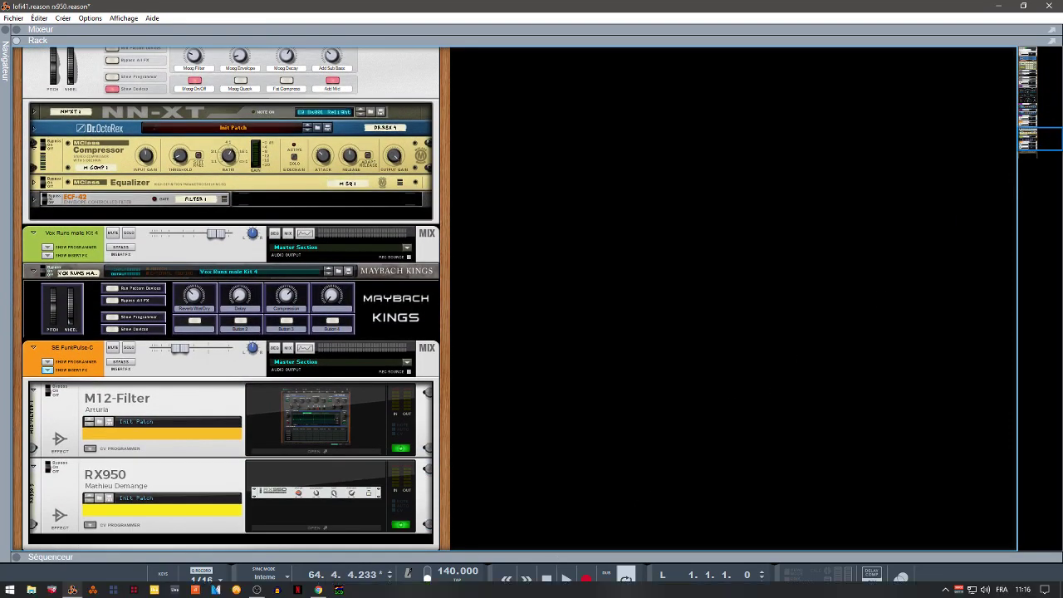
{"action": "left_click", "coordinate": [318, 590]}
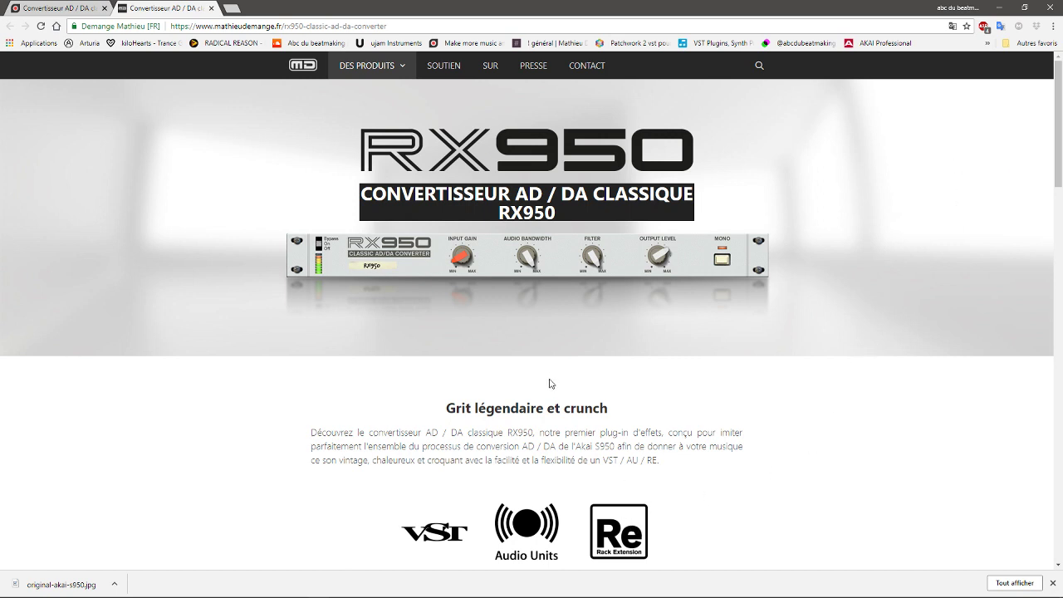
{"action": "left_click", "coordinate": [75, 8]}
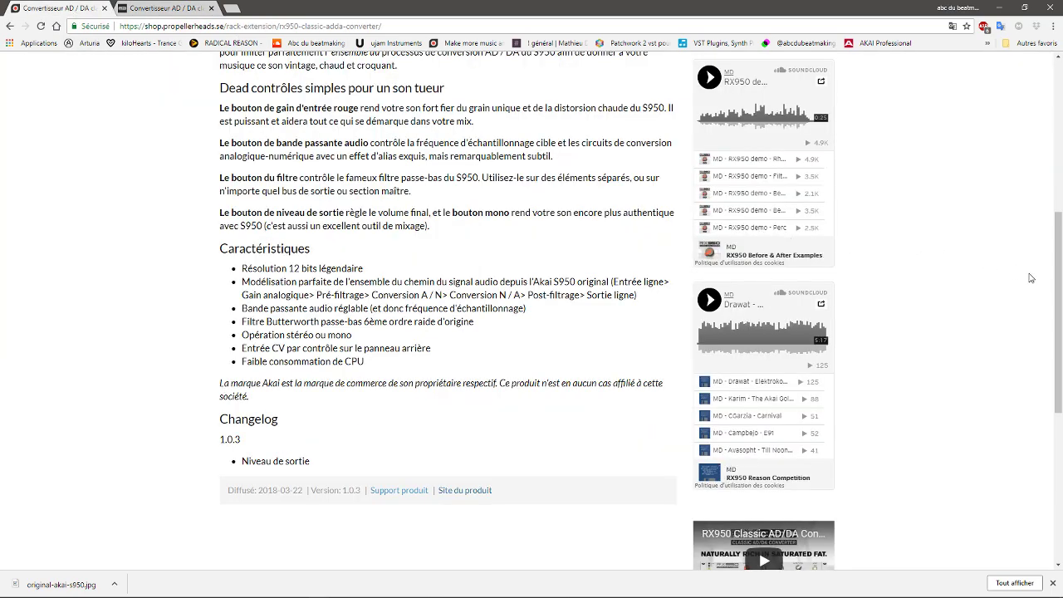
{"action": "scroll", "coordinate": [549, 315], "scroll_direction": "up", "scroll_amount": 5}
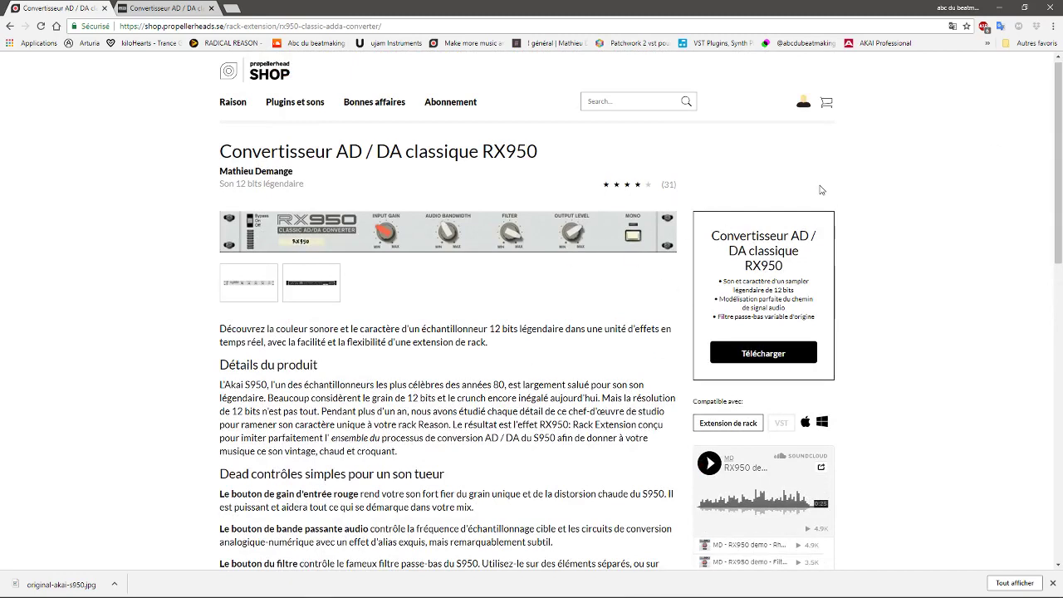
- Review the available plugin formats and prices on the RX950 page of the developer's website
{"action": "left_click", "coordinate": [155, 11]}
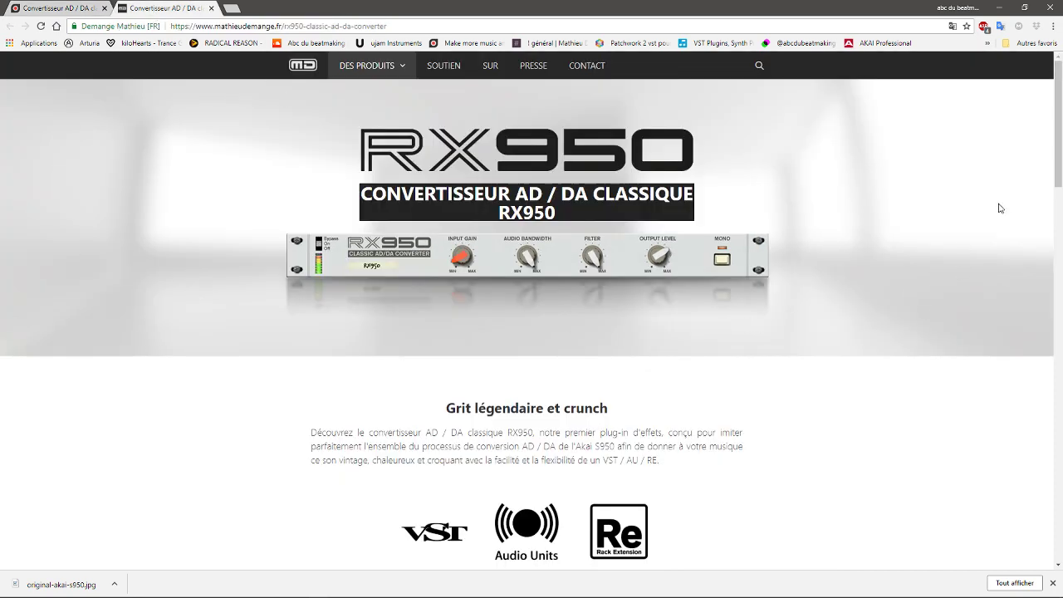
{"action": "mouse_move", "coordinate": [1058, 141]}
{"action": "left_mouse_down"}
{"action": "mouse_move", "coordinate": [1058, 155]}
{"action": "mouse_move", "coordinate": [1058, 141]}
{"action": "left_mouse_up"}
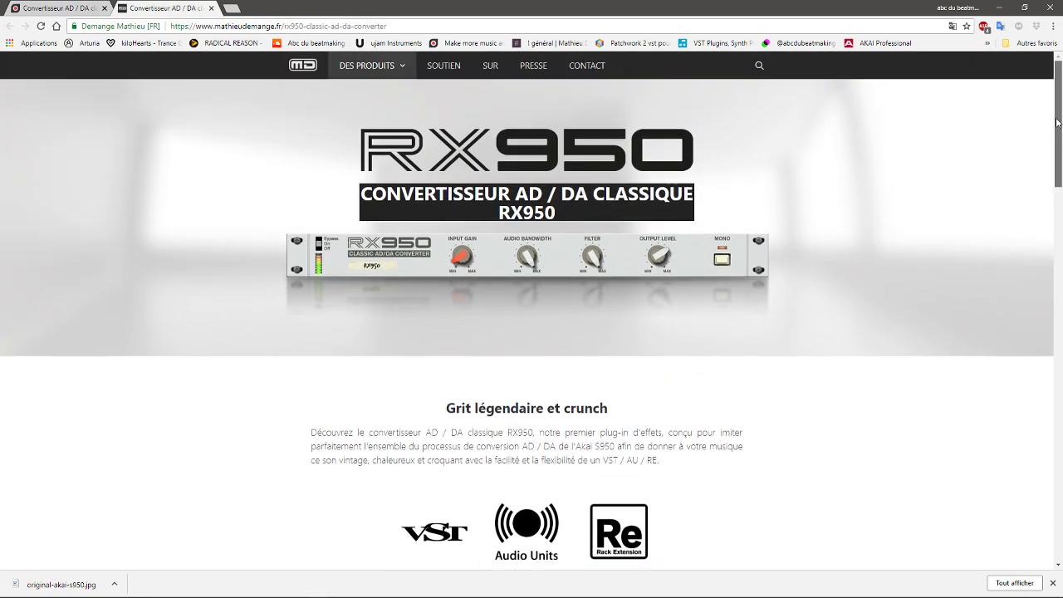
{"action": "mouse_move", "coordinate": [371, 79]}
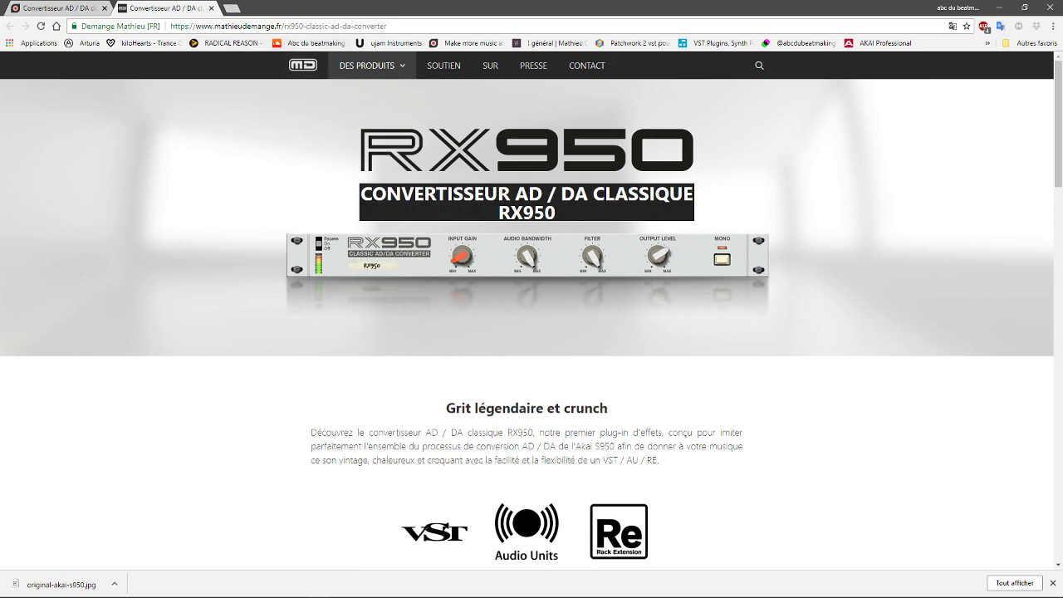
{"action": "left_click_drag", "start_coordinate": [1058, 164], "coordinate": [1058, 228]}
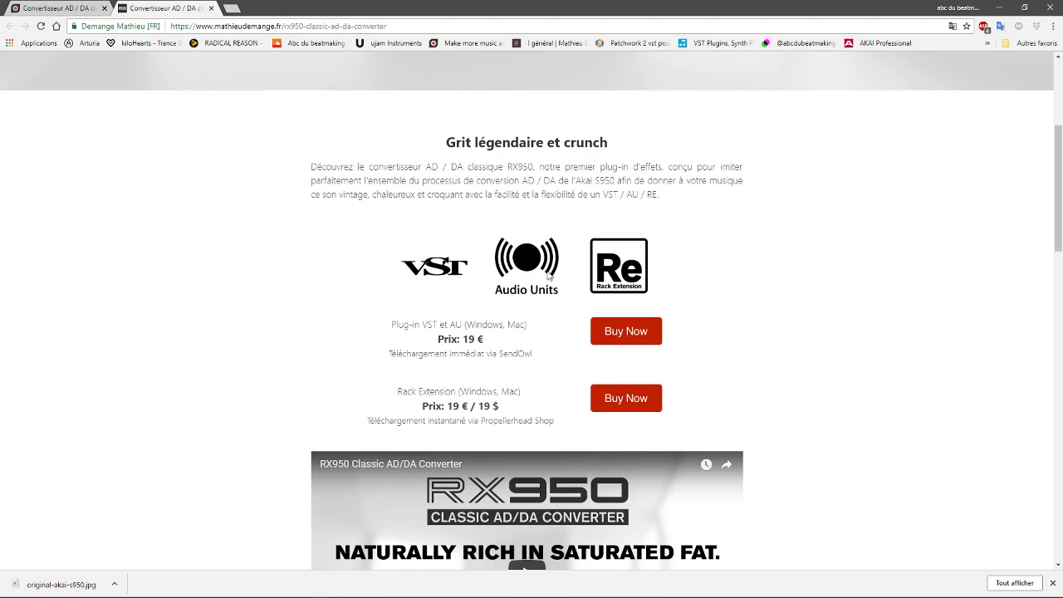